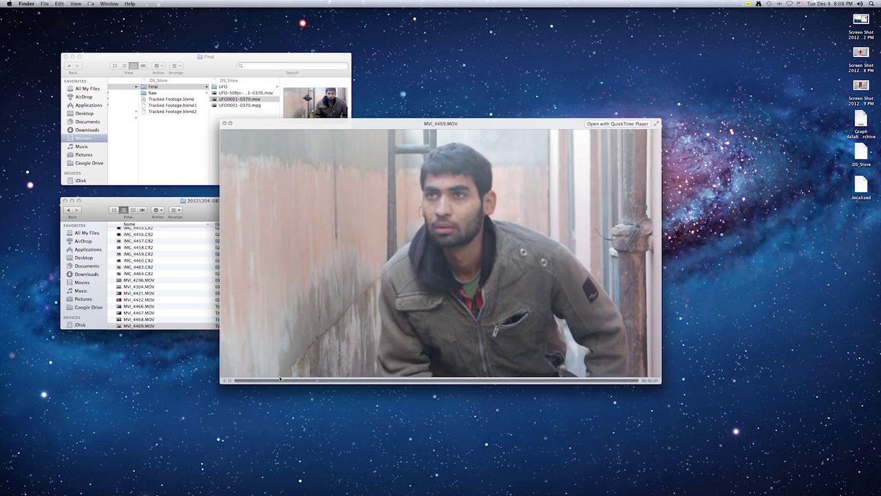
- Close the footage preview and switch to Blender with its screen layout set to Video Editing
{"action": "key", "text": "space"}
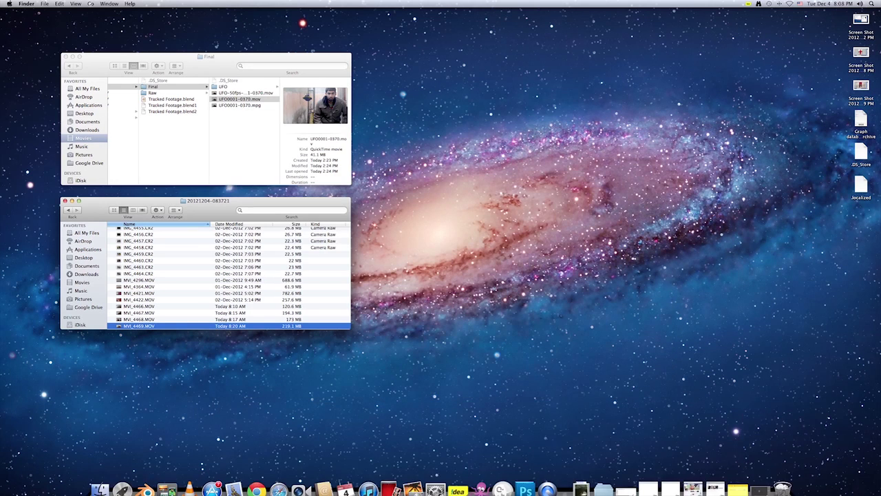
{"action": "left_click", "coordinate": [144, 477]}
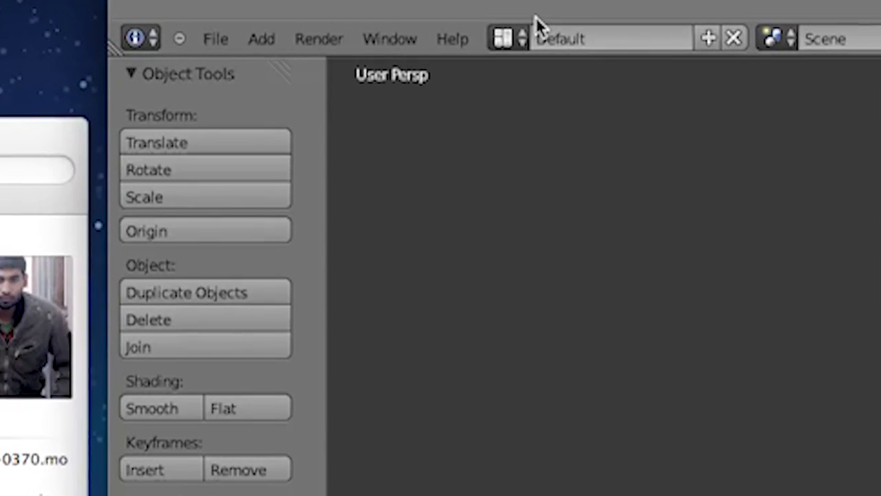
{"action": "left_click", "coordinate": [482, 35]}
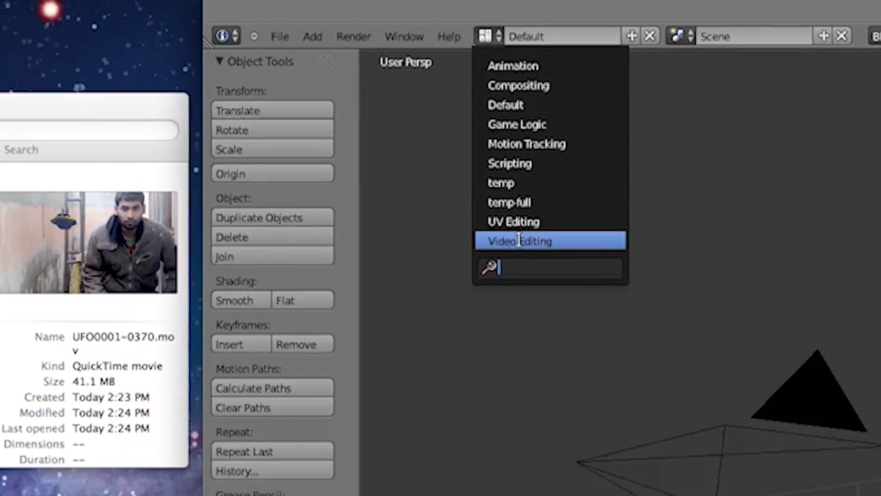
{"action": "left_click", "coordinate": [530, 283]}
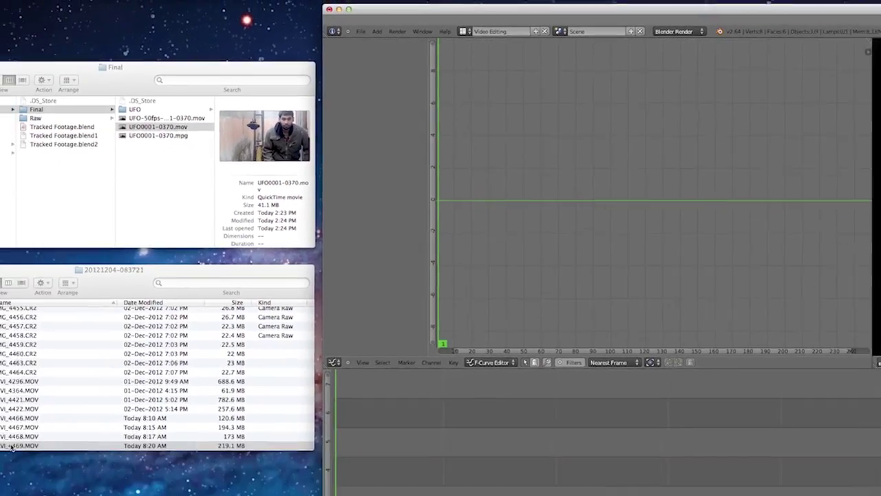
- Add MVI_4469.MOV from the footage folder to the sequencer and reposition the Blender window to fill the screen
{"action": "left_click", "coordinate": [93, 367]}
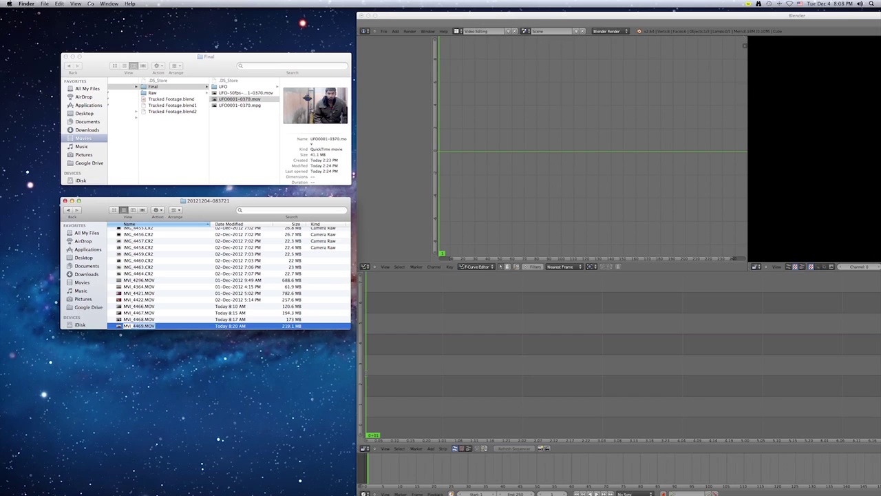
{"action": "left_click_drag", "start_coordinate": [143, 326], "coordinate": [375, 422]}
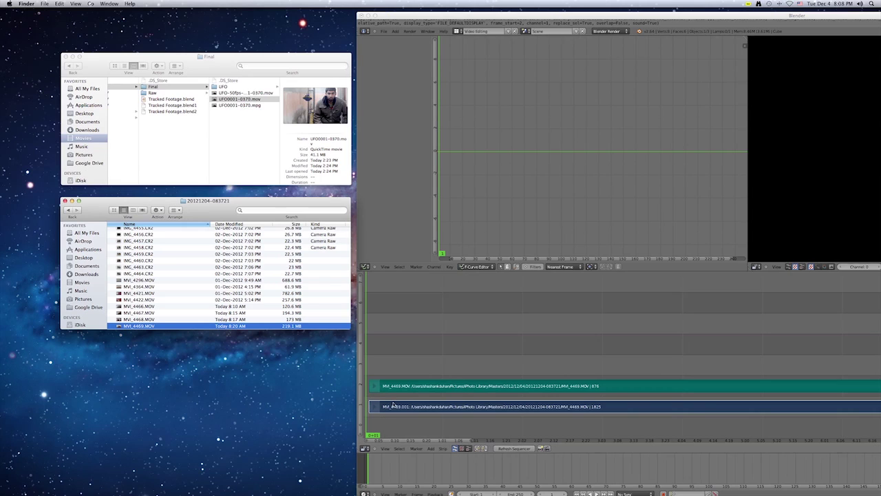
{"action": "key", "text": "alt+Up"}
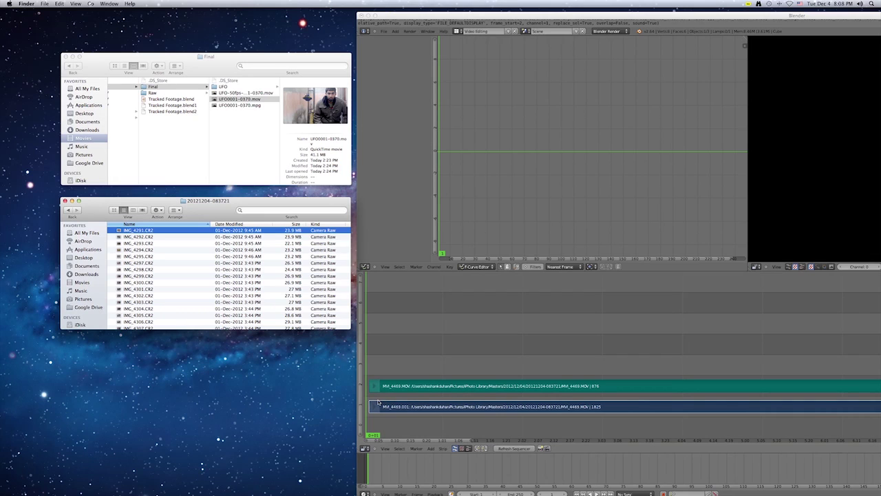
{"action": "left_click", "coordinate": [395, 396]}
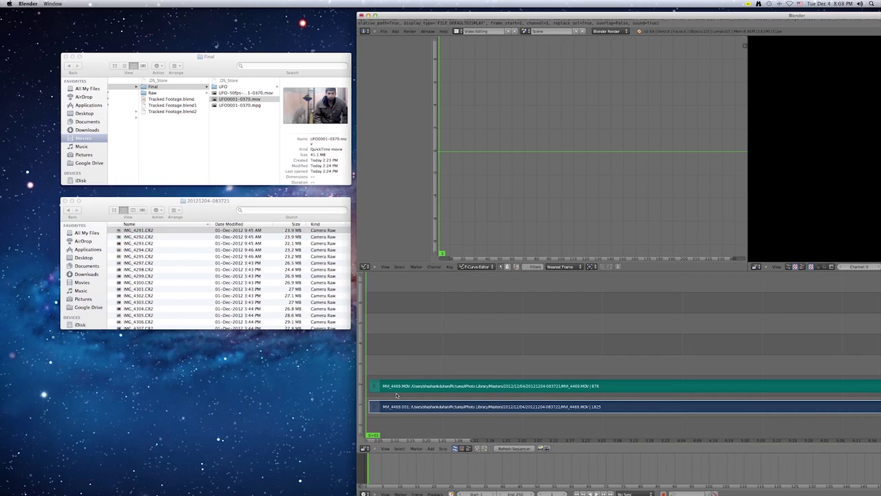
{"action": "left_click_drag", "start_coordinate": [390, 15], "coordinate": [36, 13]}
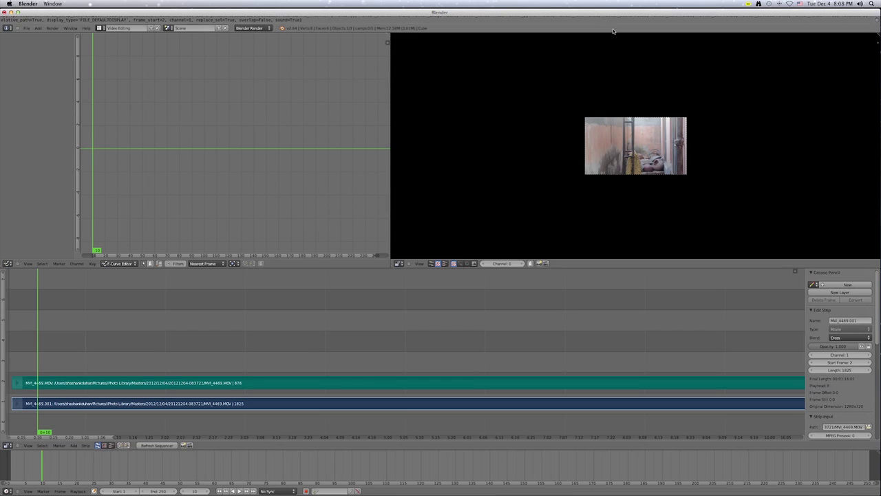
{"action": "scroll", "coordinate": [674, 106], "scroll_direction": "up", "scroll_amount": 6}
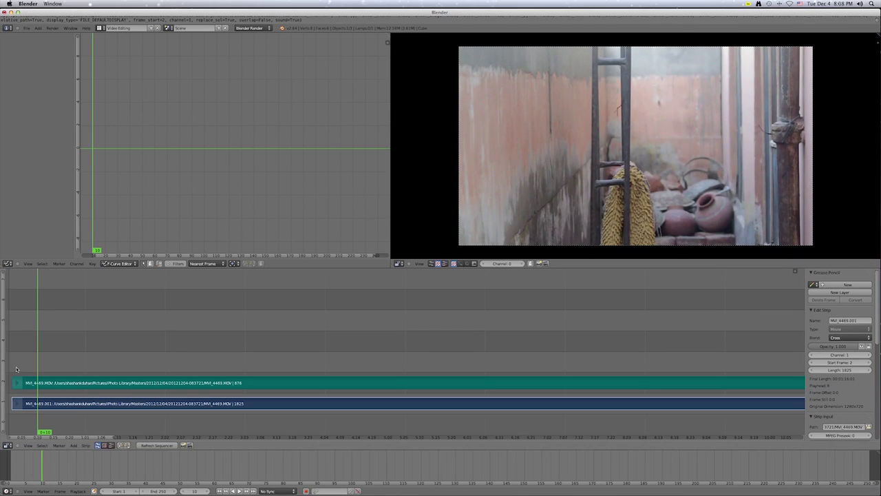
- Move both the video and audio strips together so they start at frame 1
{"action": "key", "text": "a"}
{"action": "key", "text": "g"}
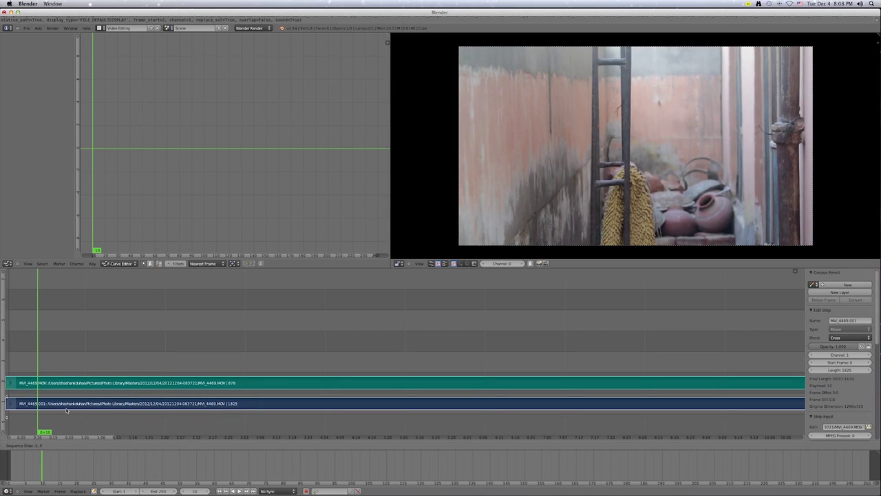
{"action": "left_click", "coordinate": [68, 410]}
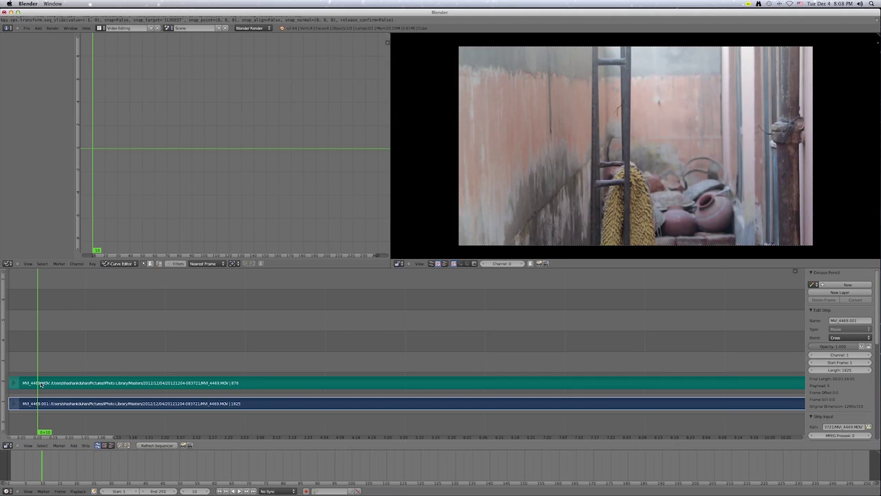
- Delete the MVI_4469.MOV audio strip from channel 2
{"action": "right_click", "coordinate": [58, 384]}
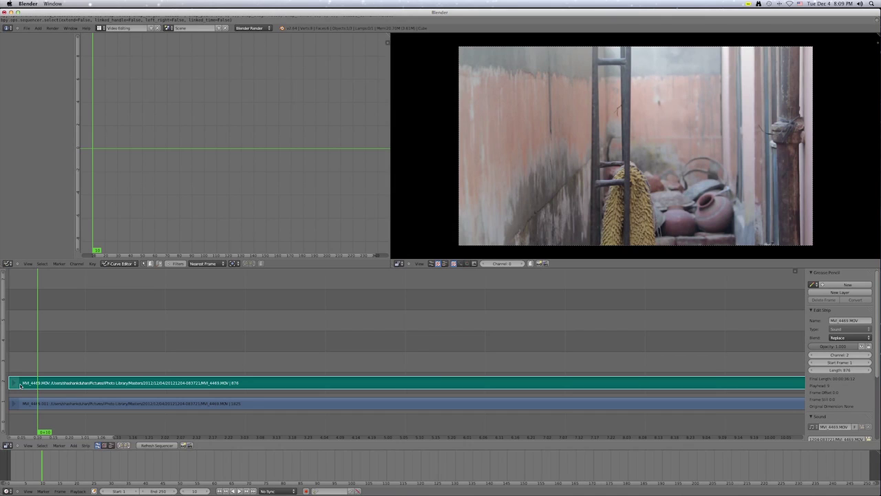
{"action": "key", "text": "x"}
{"action": "left_click", "coordinate": [39, 383]}
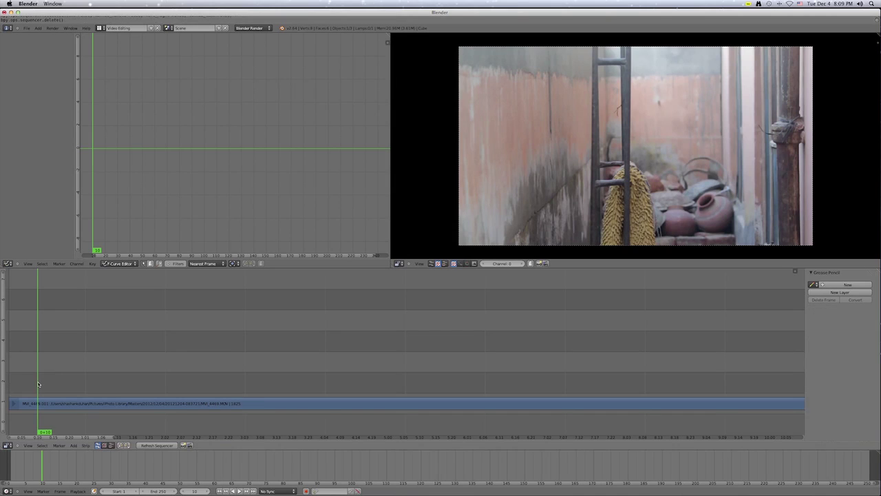
- Scrub through the footage and trim the start of the video strip to frame 213
{"action": "left_click_drag", "start_coordinate": [42, 307], "coordinate": [674, 363]}
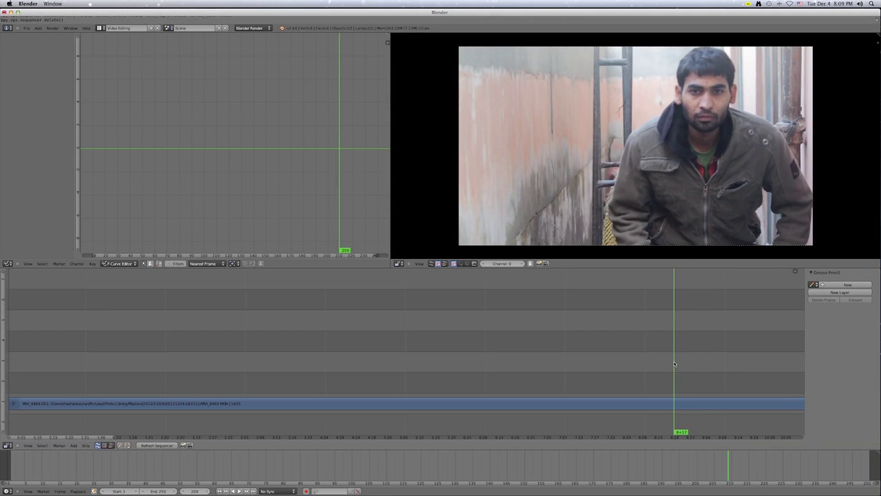
{"action": "left_click", "coordinate": [41, 410]}
{"action": "right_click", "coordinate": [18, 406]}
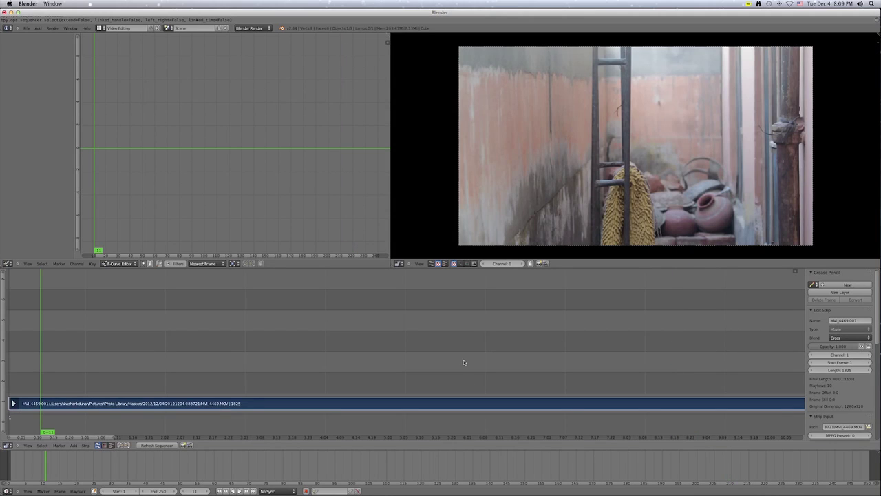
{"action": "left_click_drag", "start_coordinate": [618, 327], "coordinate": [686, 328]}
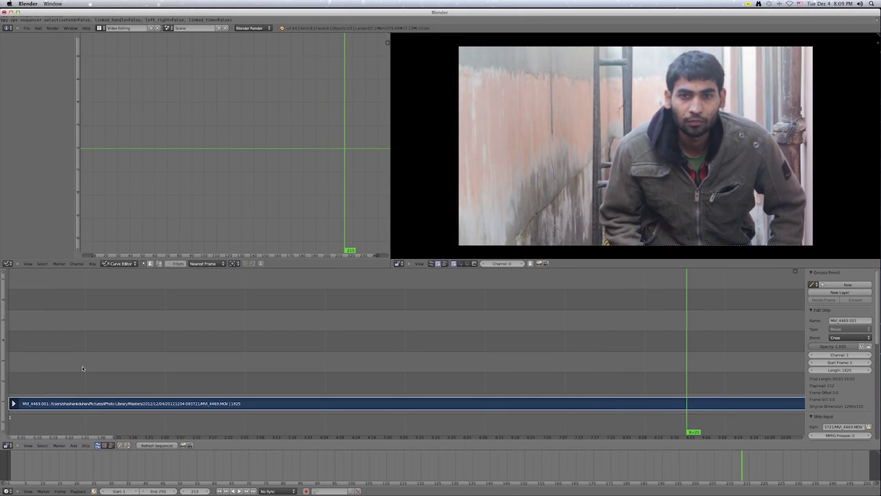
{"action": "key", "text": "g"}
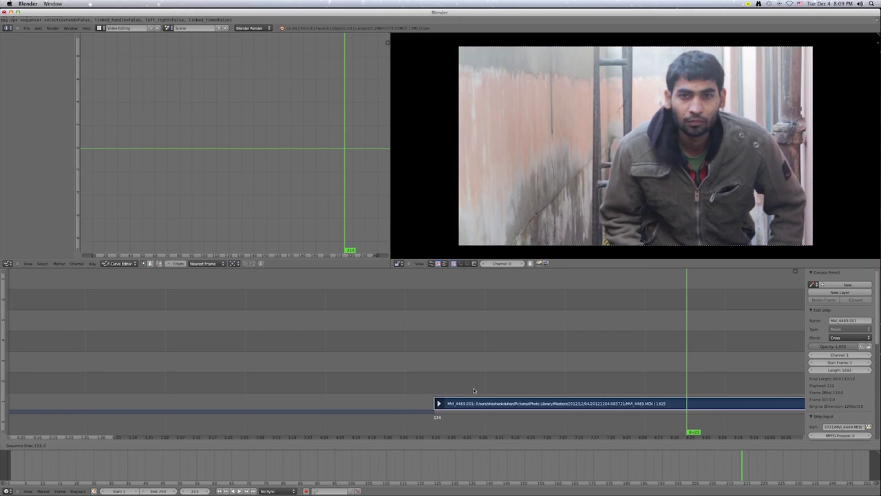
{"action": "left_click", "coordinate": [751, 388]}
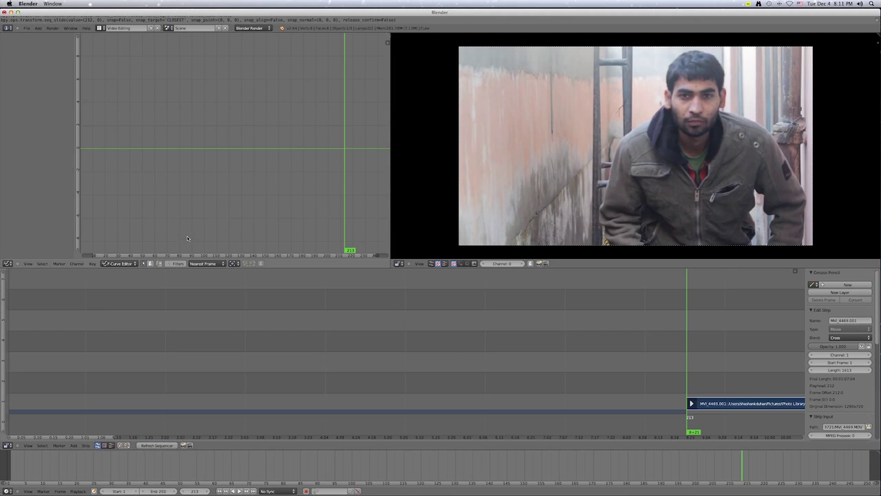
- Slide the whole trimmed video strip back so its visible footage begins at frame 1 in channel 1
{"action": "scroll", "coordinate": [642, 350], "scroll_direction": "down", "scroll_amount": 3}
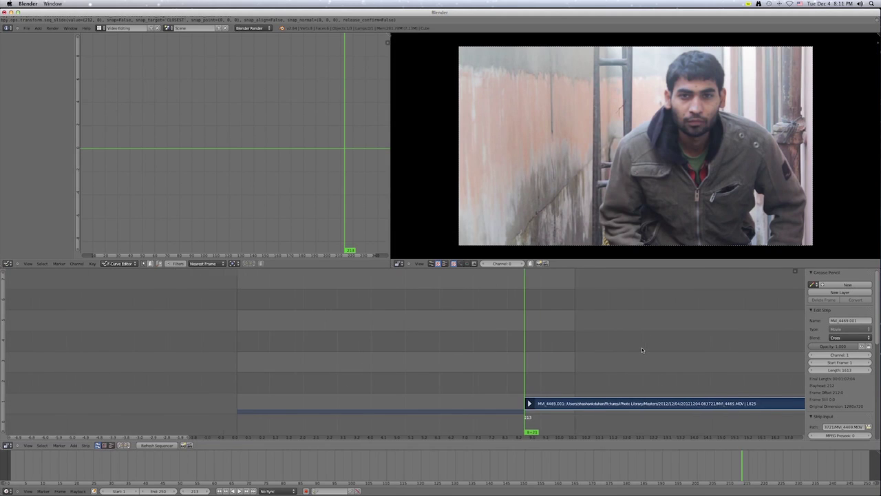
{"action": "right_click", "coordinate": [628, 402]}
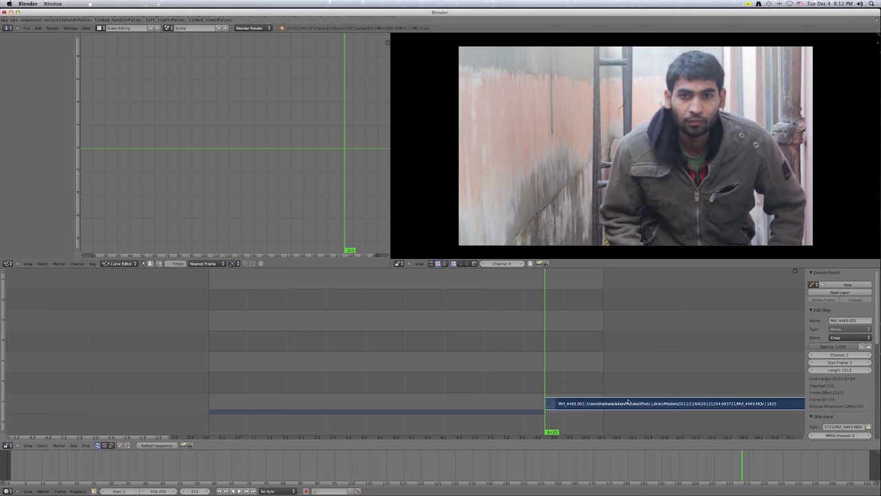
{"action": "key", "text": "g"}
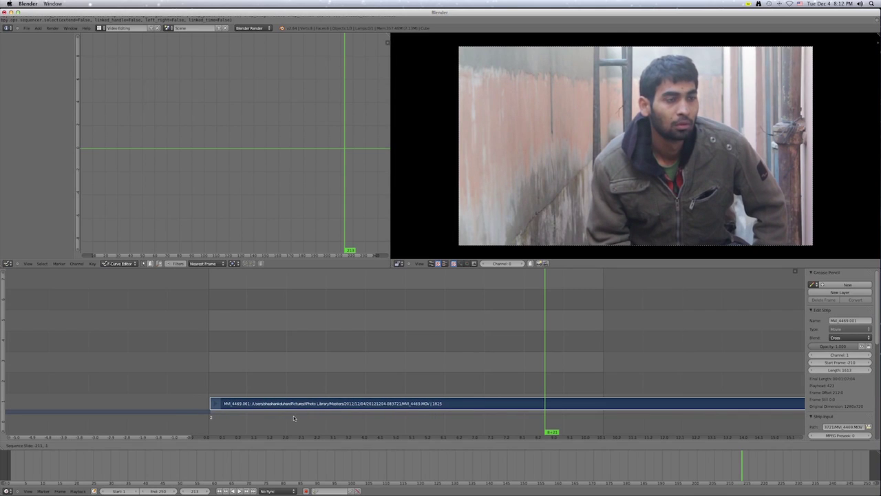
{"action": "left_click", "coordinate": [292, 418]}
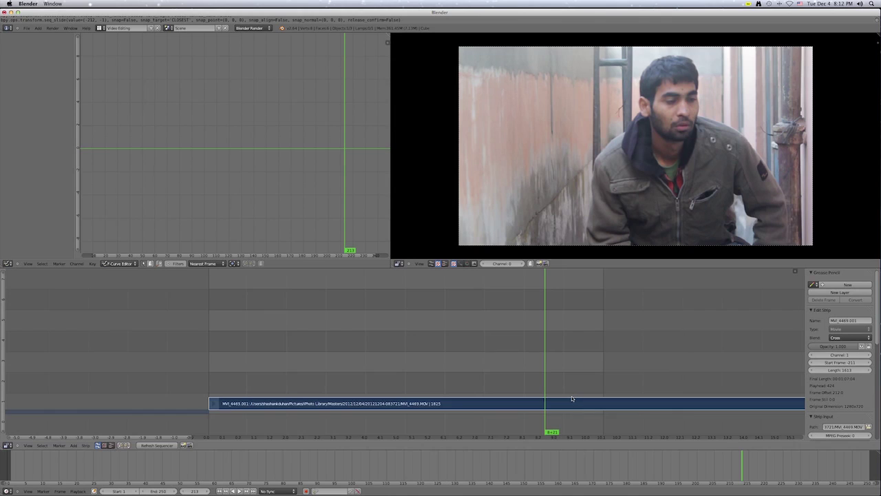
- Check the footage along the timeline and trim the end of the video strip to frame 255
{"action": "scroll", "coordinate": [572, 398], "scroll_direction": "down", "scroll_amount": 4}
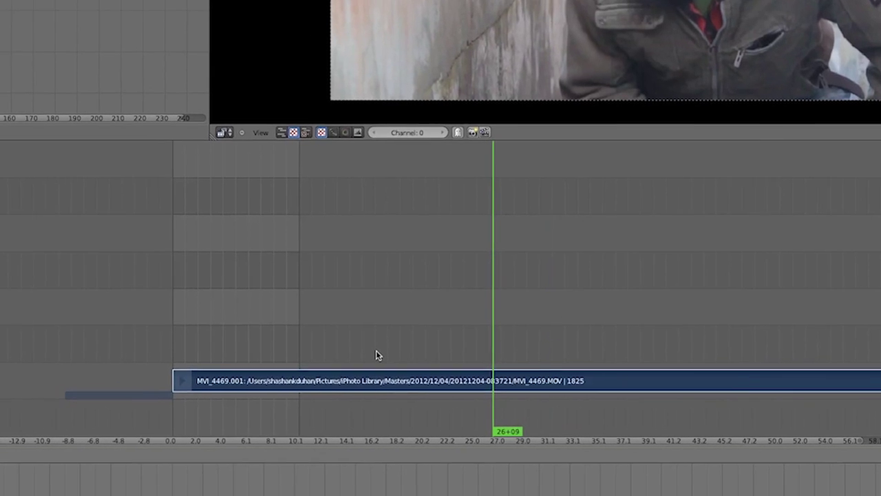
{"action": "left_click_drag", "start_coordinate": [378, 355], "coordinate": [272, 358]}
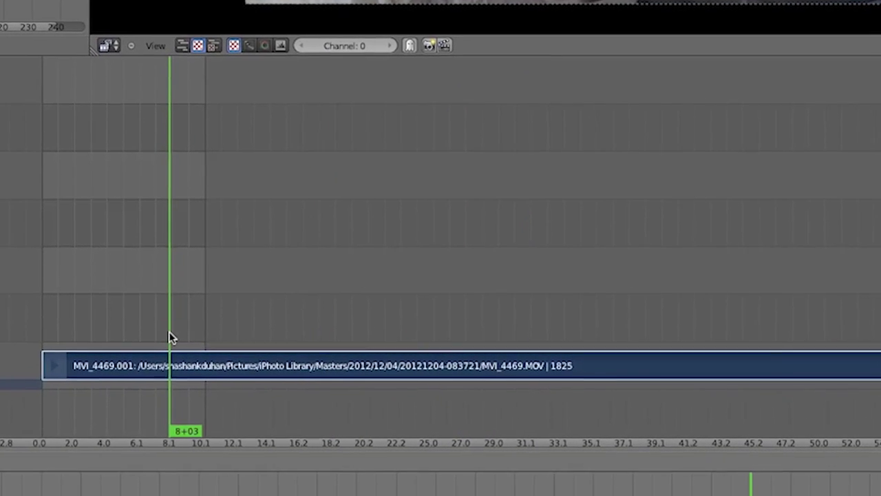
{"action": "key", "text": "Home"}
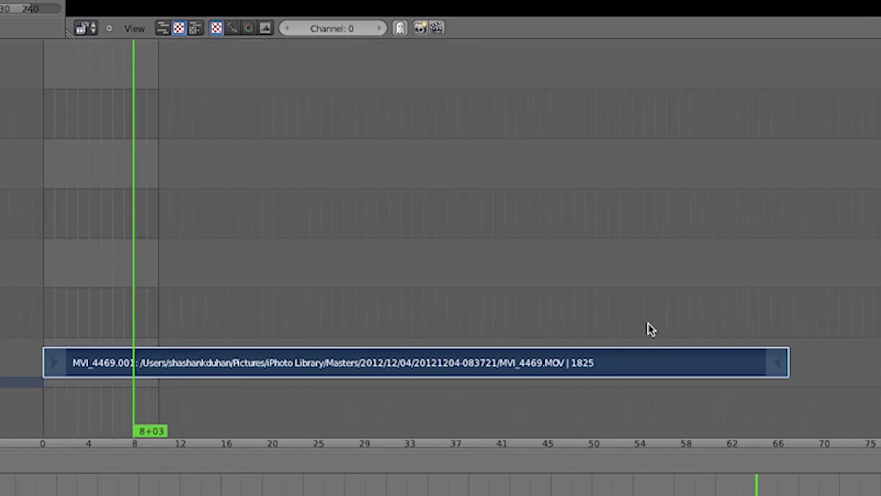
{"action": "right_click", "coordinate": [778, 365]}
{"action": "key", "text": "g"}
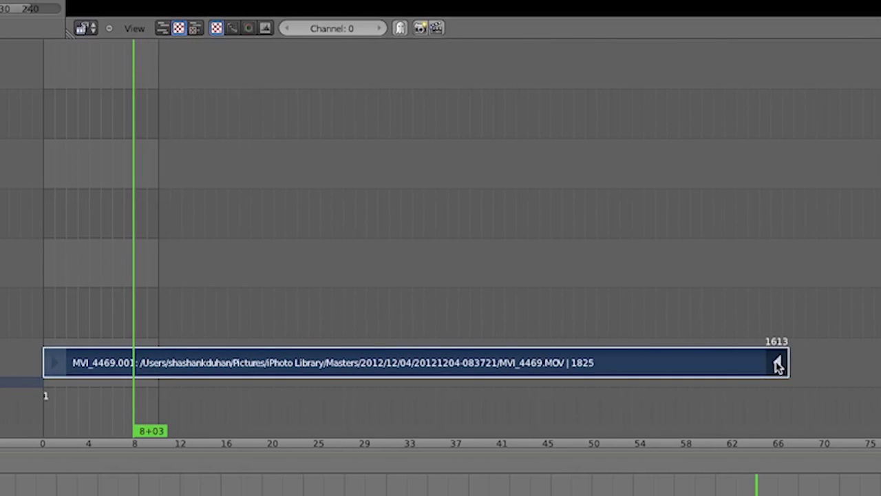
{"action": "left_click", "coordinate": [150, 364]}
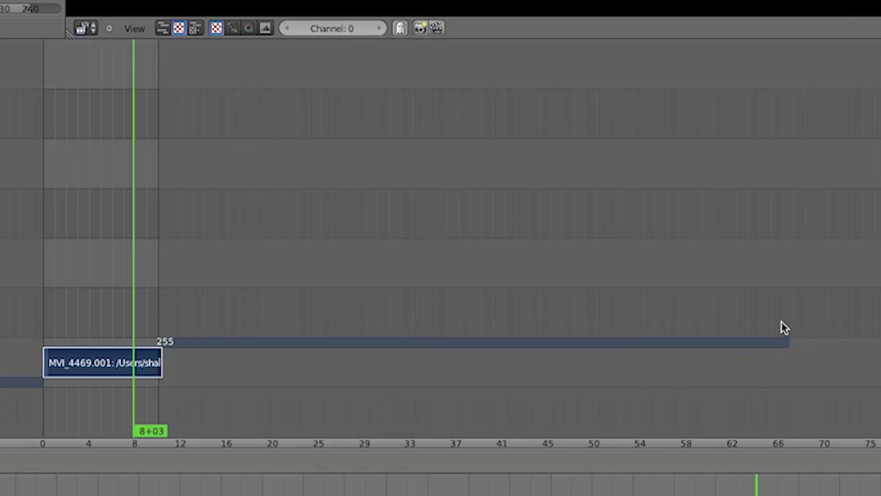
- Extend the end of the video strip to frame 370 so the strip is 370 frames long
{"action": "scroll", "coordinate": [688, 372], "scroll_direction": "up", "scroll_amount": 1}
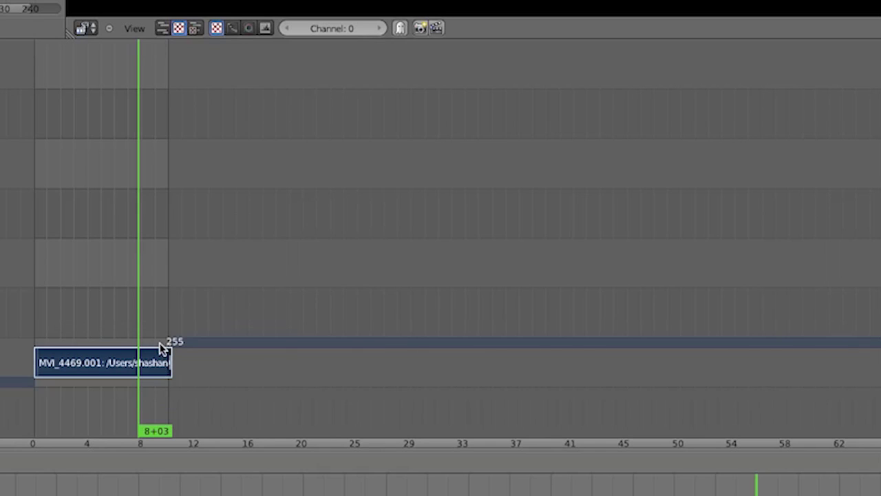
{"action": "key", "text": "g"}
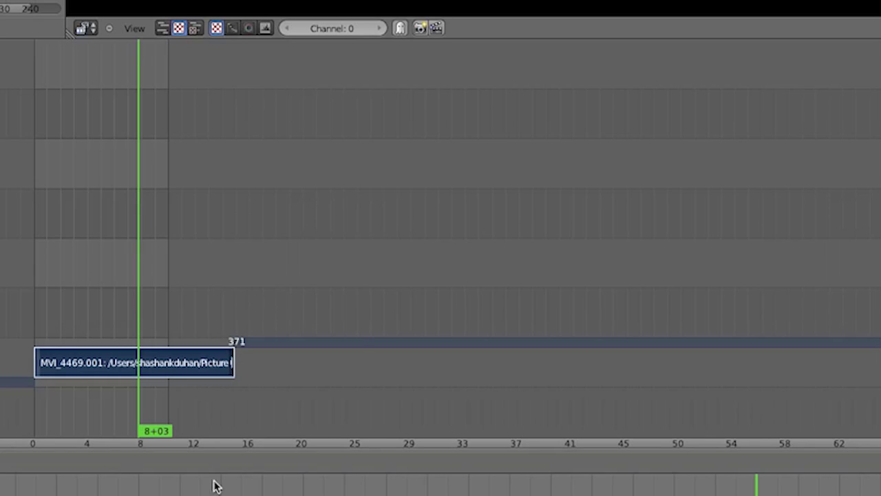
{"action": "key", "text": "g"}
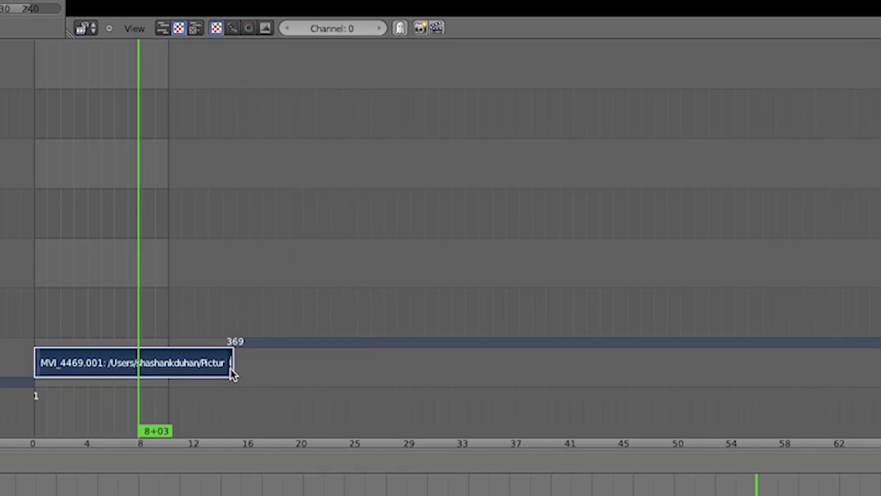
{"action": "left_click", "coordinate": [232, 372]}
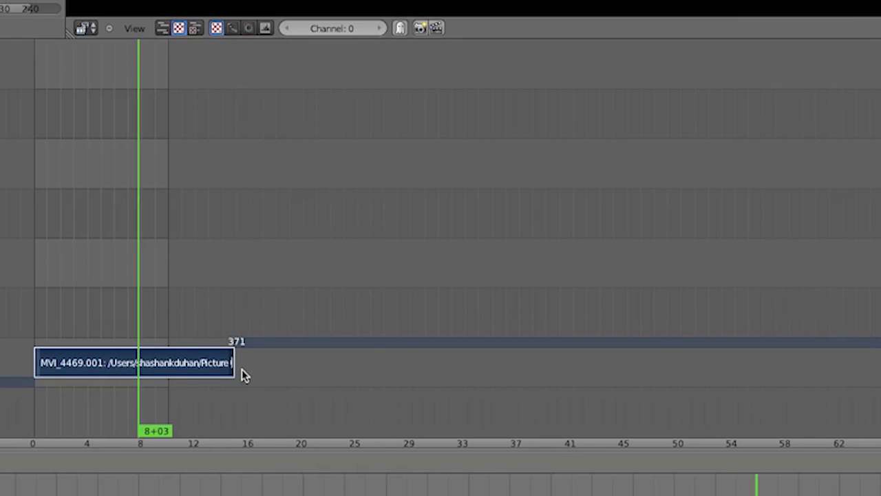
{"action": "scroll", "coordinate": [242, 369], "scroll_direction": "up", "scroll_amount": 5}
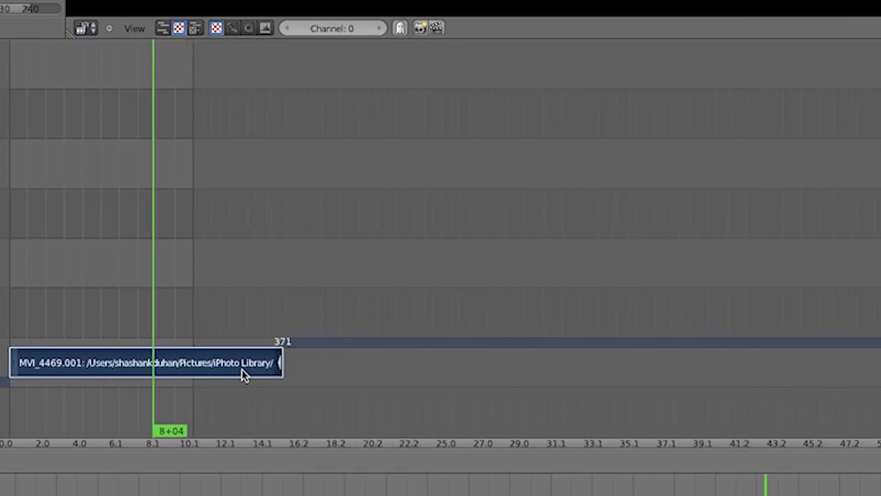
{"action": "scroll", "coordinate": [241, 369], "scroll_direction": "up", "scroll_amount": 1}
{"action": "scroll", "coordinate": [247, 374], "scroll_direction": "up", "scroll_amount": 3}
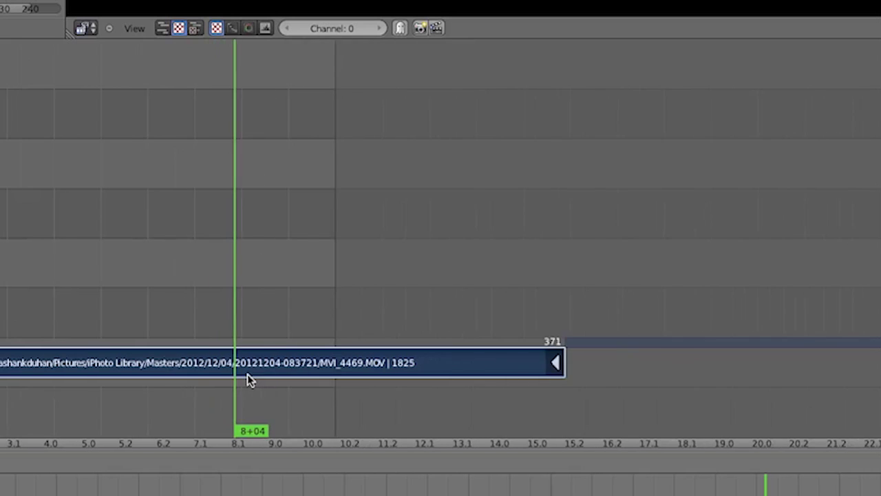
{"action": "scroll", "coordinate": [247, 373], "scroll_direction": "up", "scroll_amount": 2}
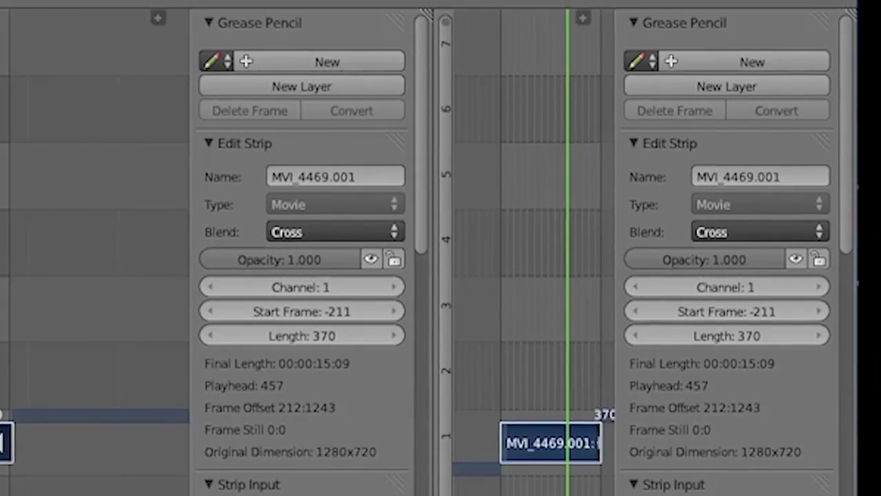
- Switch the second sequencer area to the Properties editor and set the render resolution to 1280 × 720 at 100%
{"action": "left_click", "coordinate": [455, 492]}
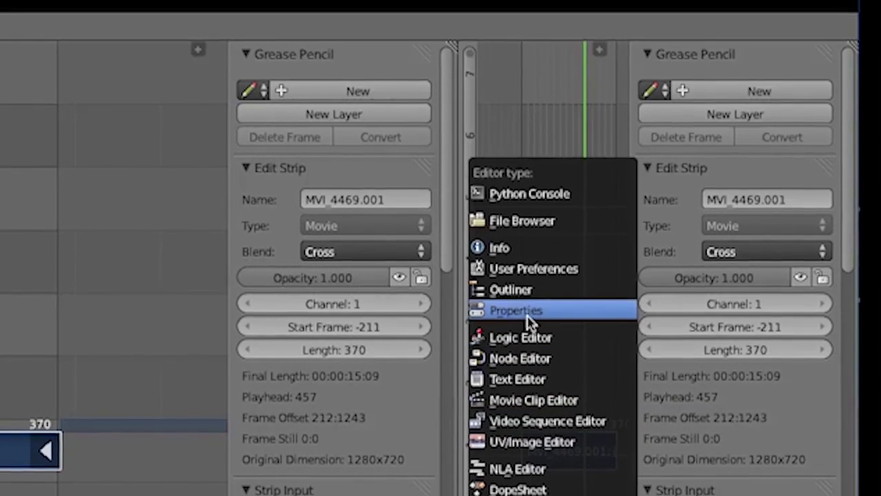
{"action": "left_click", "coordinate": [528, 309]}
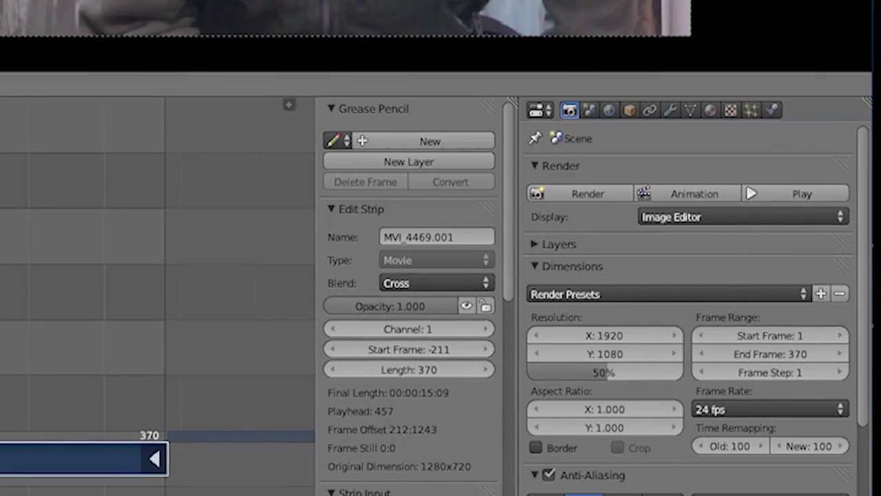
{"action": "left_click", "coordinate": [638, 344]}
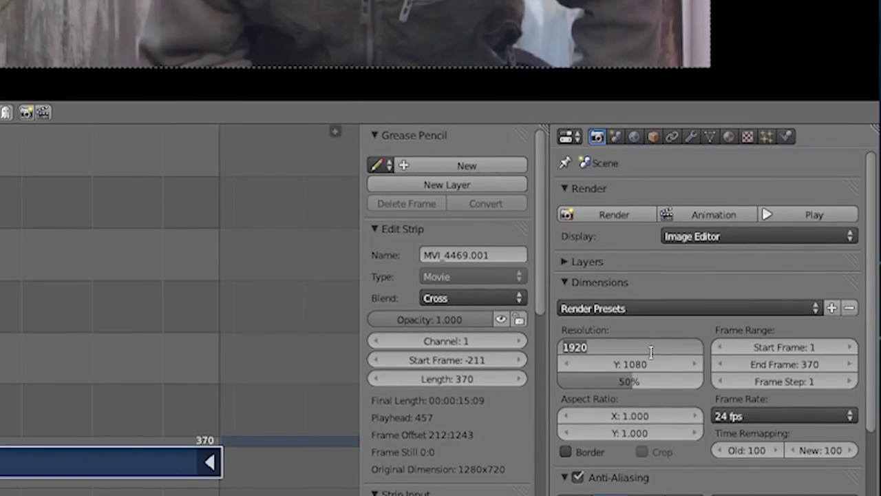
{"action": "type", "text": "12"}
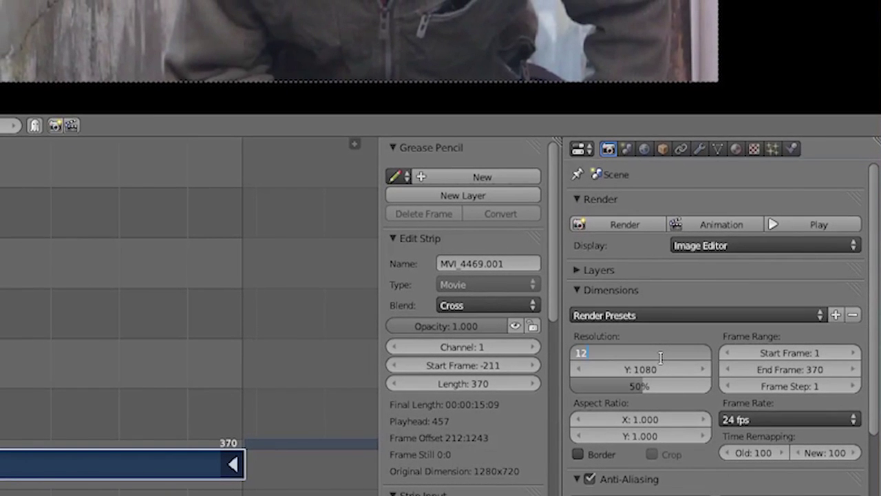
{"action": "type", "text": "80"}
{"action": "key", "text": "Tab"}
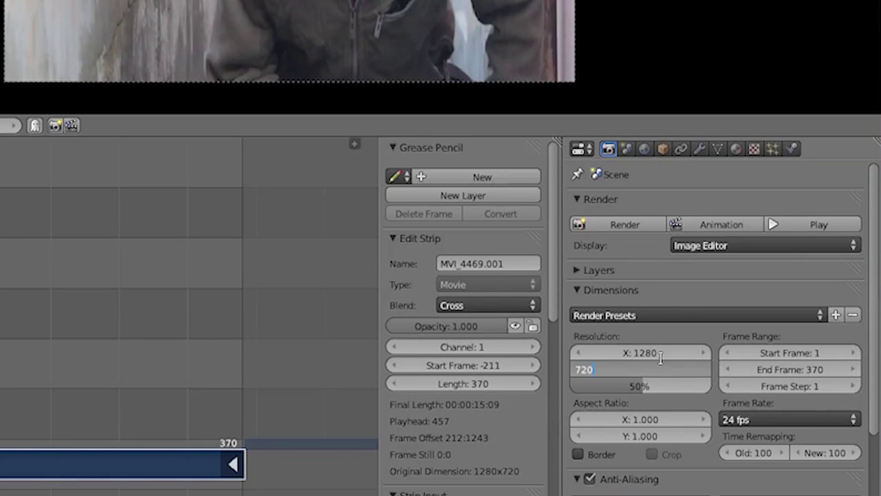
{"action": "key", "text": "Tab"}
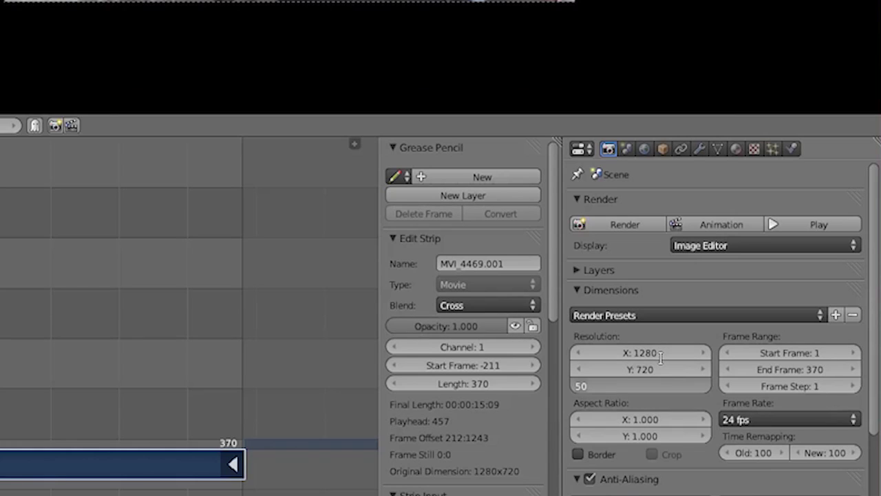
{"action": "key", "text": "Return"}
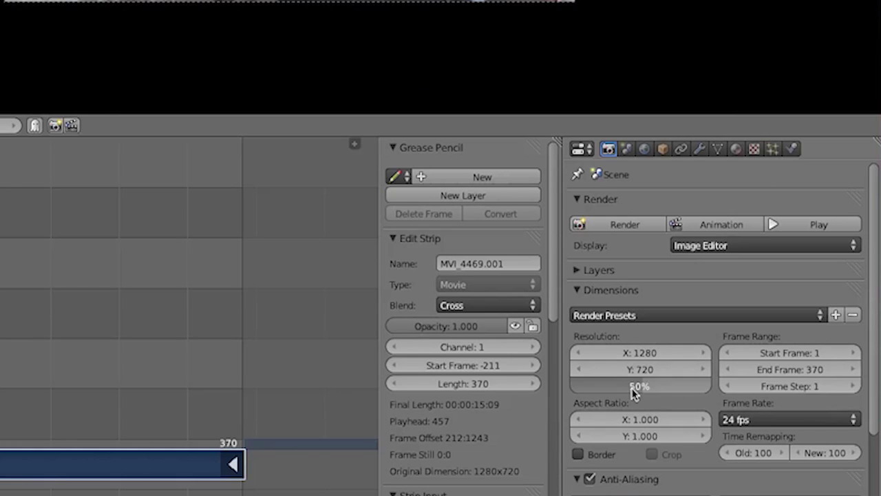
{"action": "left_click_drag", "start_coordinate": [635, 392], "coordinate": [738, 399]}
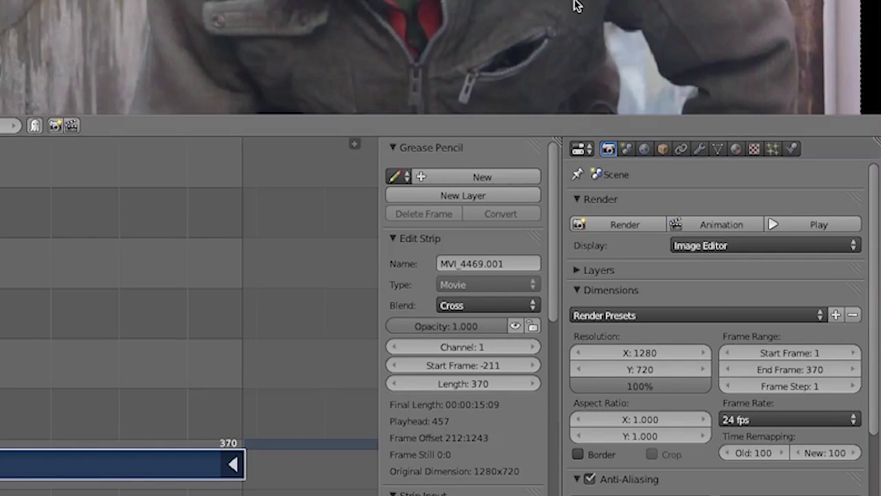
{"action": "scroll", "coordinate": [576, 5], "scroll_direction": "down", "scroll_amount": 2}
{"action": "scroll", "coordinate": [413, 41], "scroll_direction": "up", "scroll_amount": 3}
{"action": "scroll", "coordinate": [413, 41], "scroll_direction": "down", "scroll_amount": 2}
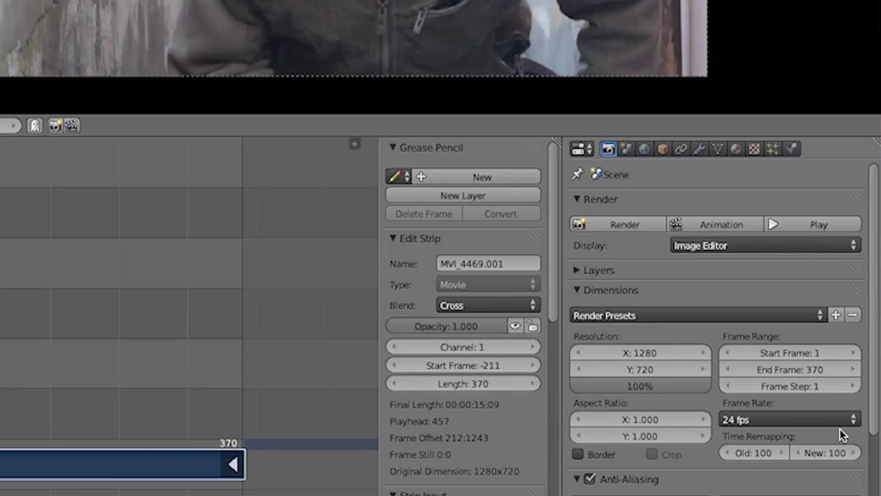
- Set the render frame rate to 50 fps and choose AVI JPEG as the output file format
{"action": "scroll", "coordinate": [840, 428], "scroll_direction": "down", "scroll_amount": 3}
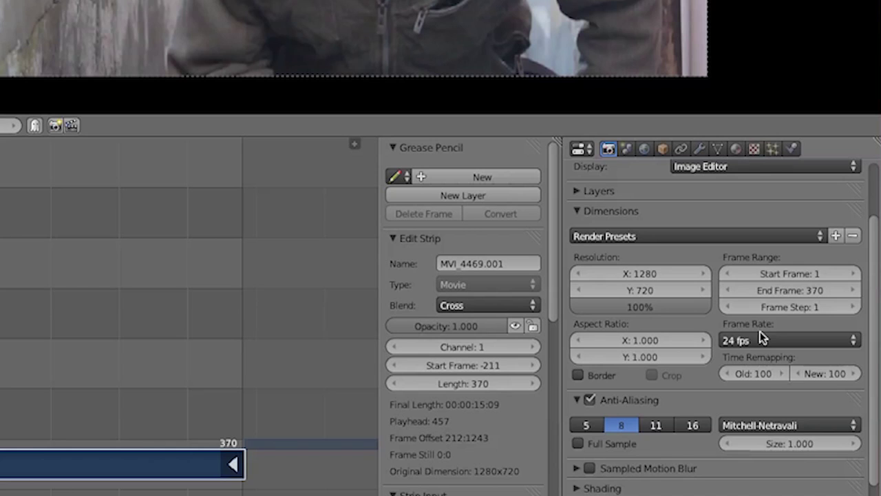
{"action": "left_click", "coordinate": [759, 340]}
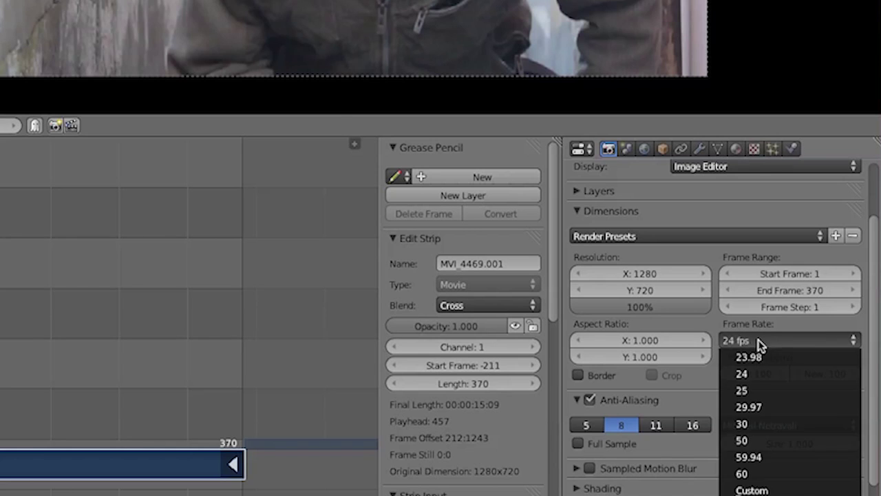
{"action": "left_click", "coordinate": [747, 439]}
{"action": "scroll", "coordinate": [717, 446], "scroll_direction": "down", "scroll_amount": 5}
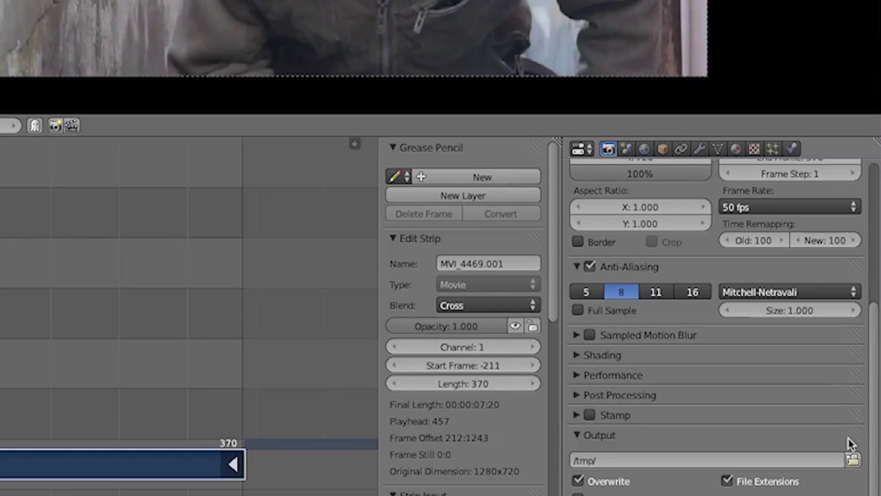
{"action": "left_click", "coordinate": [659, 493]}
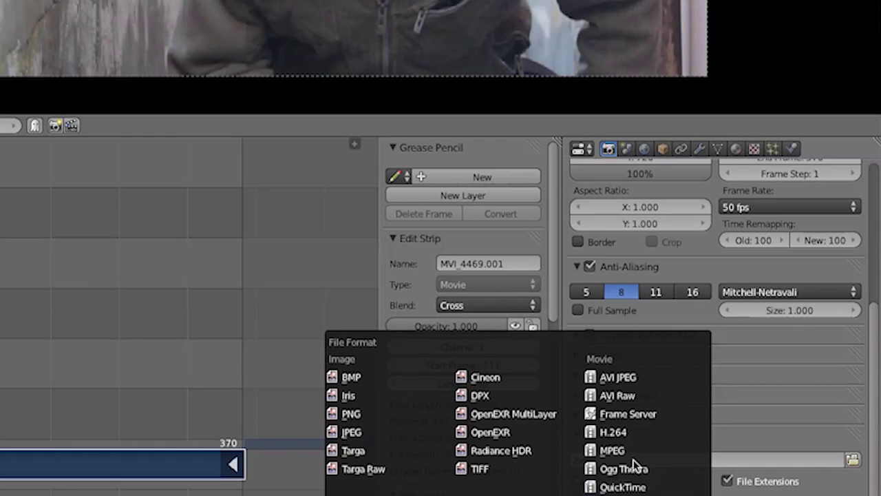
{"action": "left_click", "coordinate": [620, 375]}
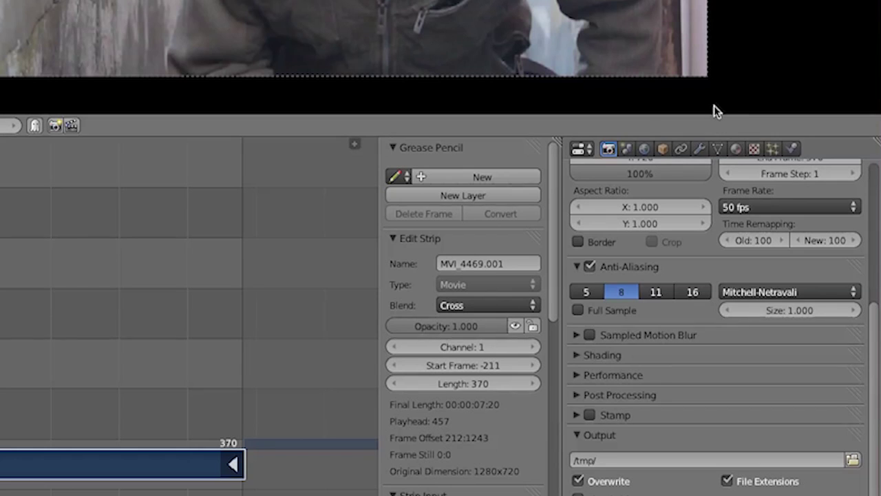
- Browse for the render output location and open the Movies/Tuts/Blender/Face Tracking folder
{"action": "scroll", "coordinate": [713, 174], "scroll_direction": "up", "scroll_amount": 8}
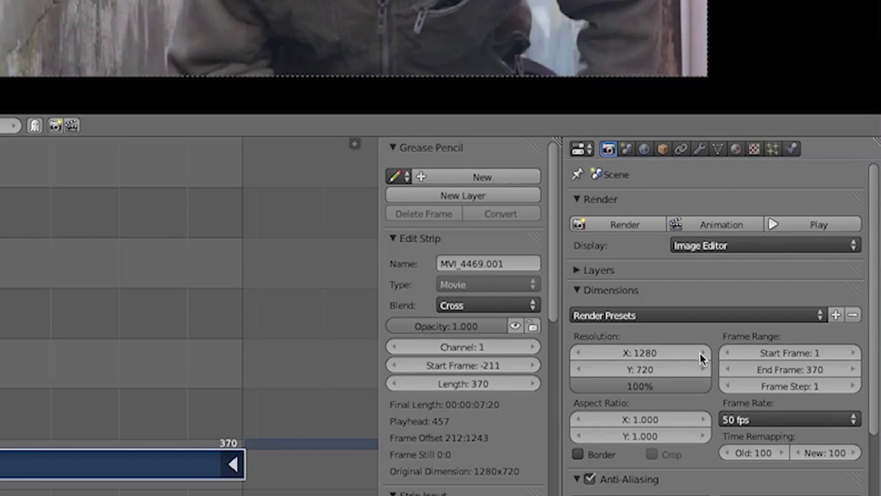
{"action": "scroll", "coordinate": [701, 357], "scroll_direction": "down", "scroll_amount": 8}
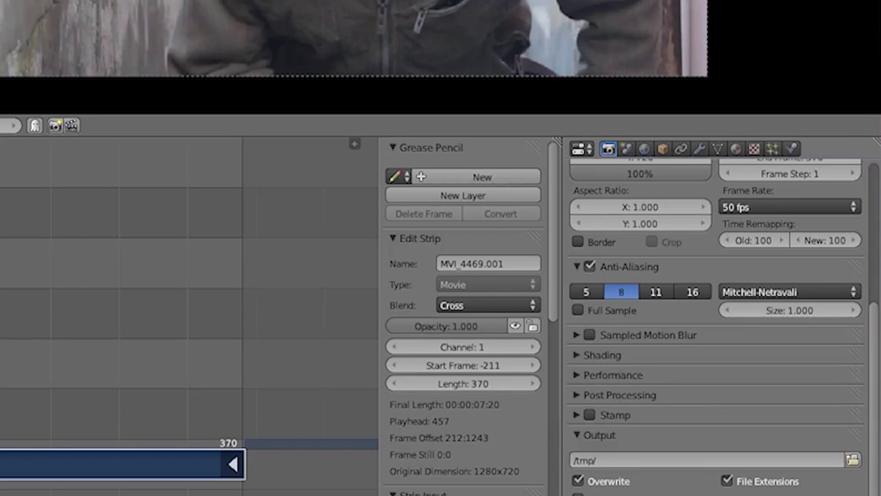
{"action": "left_click", "coordinate": [852, 460]}
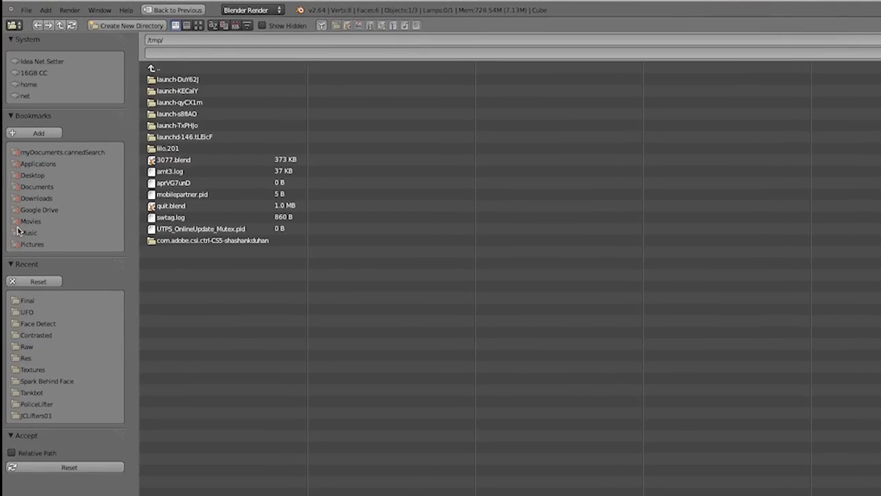
{"action": "left_click", "coordinate": [20, 221]}
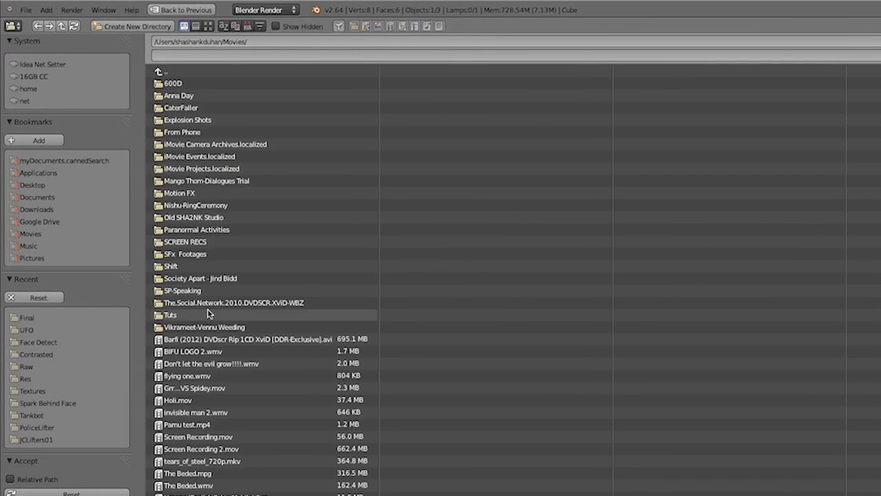
{"action": "left_click", "coordinate": [209, 314]}
{"action": "left_click", "coordinate": [169, 82]}
{"action": "left_click", "coordinate": [172, 95]}
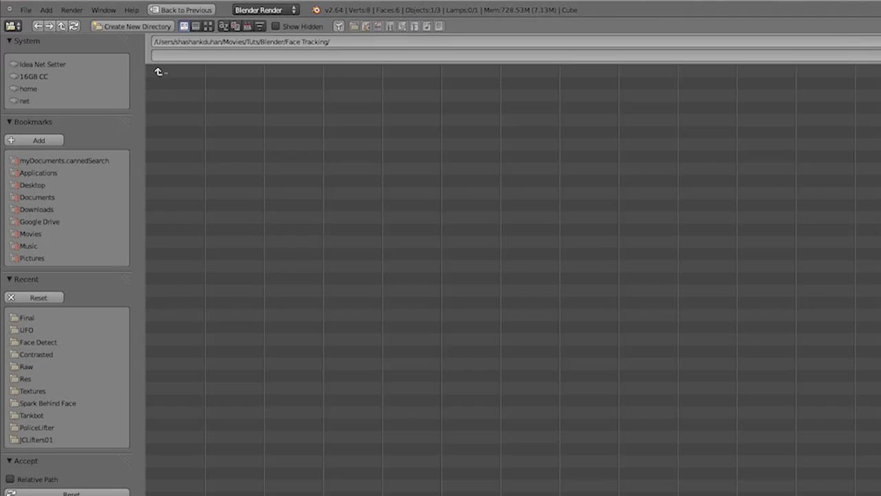
- Create a new directory named Raw inside Face Tracking and accept it as the render output folder
{"action": "left_click", "coordinate": [122, 28]}
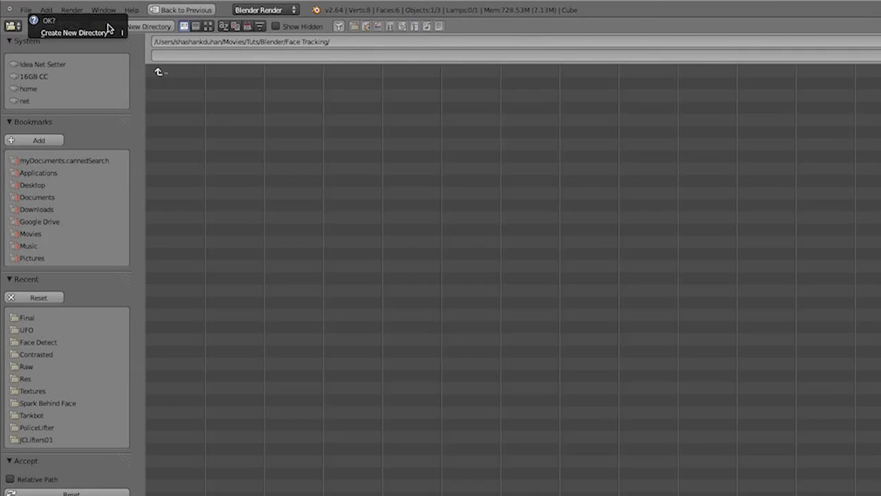
{"action": "left_click", "coordinate": [104, 33]}
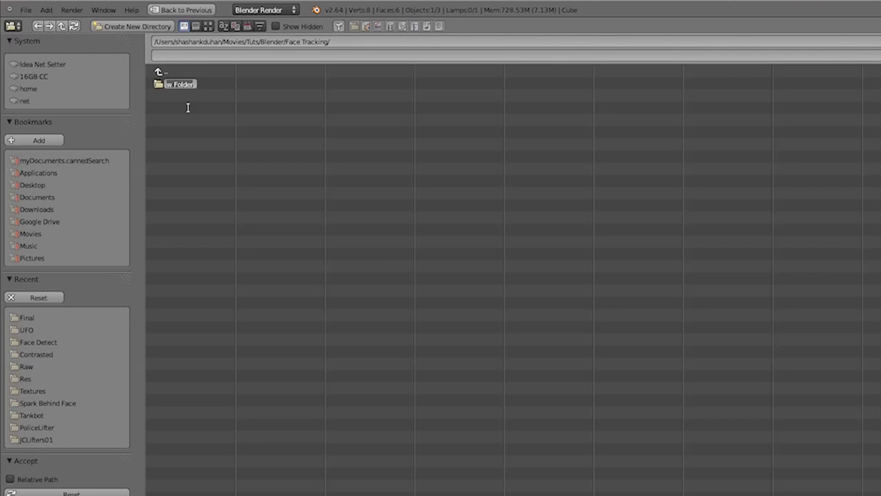
{"action": "type", "text": "Raw"}
{"action": "key", "text": "Return"}
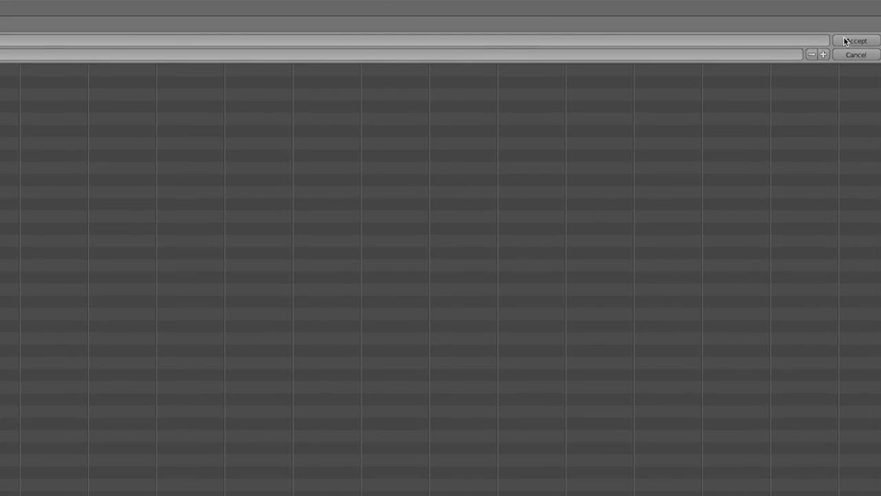
{"action": "left_click", "coordinate": [865, 41]}
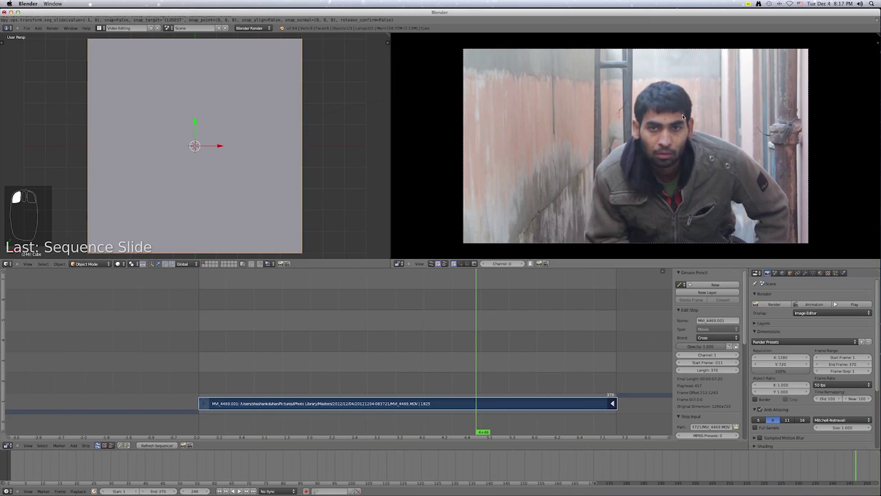
- Examine the marker dots on the actor's face in the preview and look through the strip's filter and modifier settings
{"action": "scroll", "coordinate": [669, 120], "scroll_direction": "up", "scroll_amount": 3}
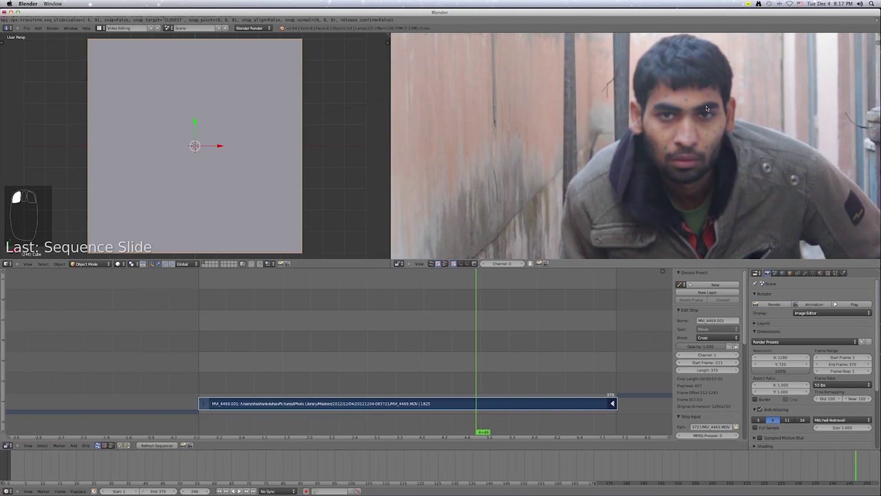
{"action": "scroll", "coordinate": [707, 358], "scroll_direction": "down", "scroll_amount": 5}
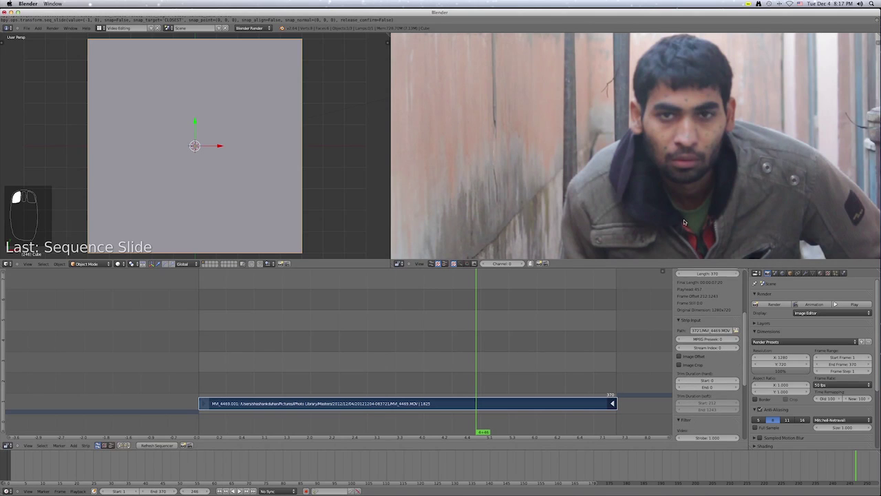
{"action": "scroll", "coordinate": [681, 100], "scroll_direction": "down", "scroll_amount": 1}
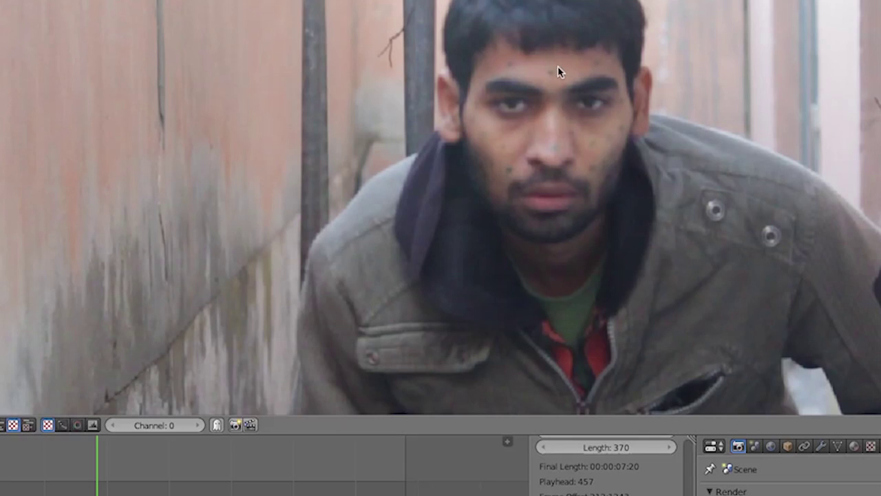
{"action": "scroll", "coordinate": [605, 464], "scroll_direction": "down", "scroll_amount": 4}
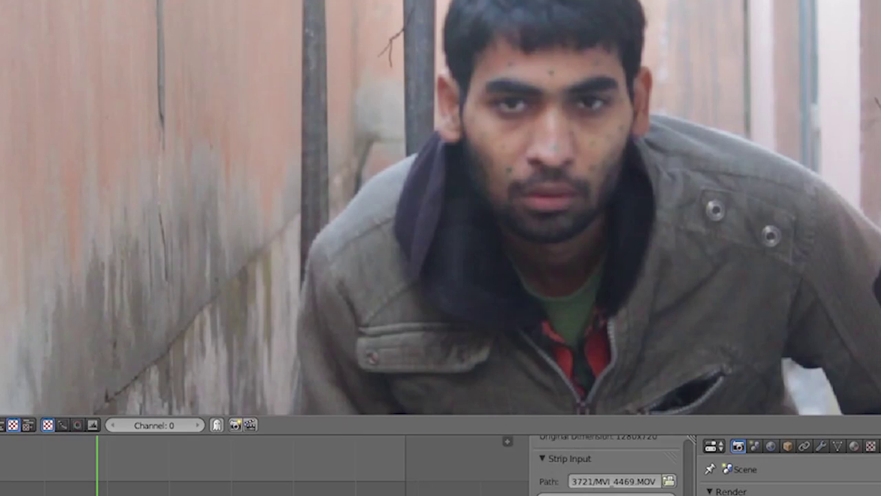
{"action": "scroll", "coordinate": [606, 463], "scroll_direction": "down", "scroll_amount": 3}
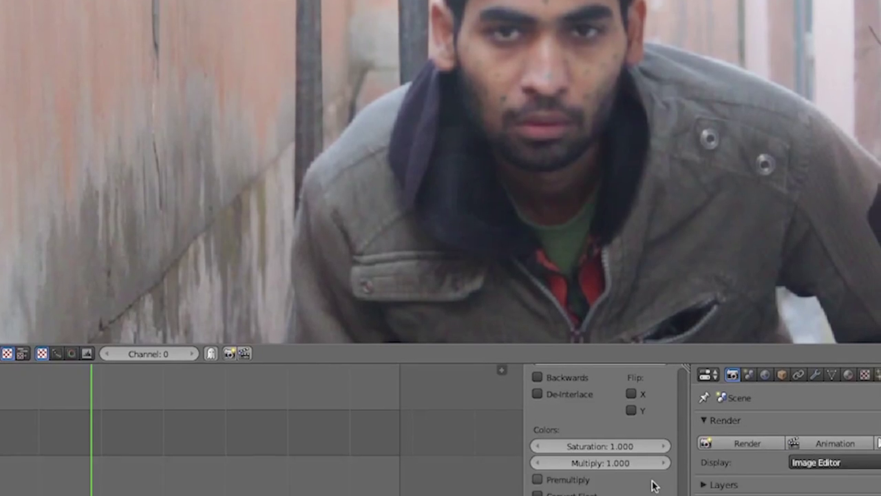
{"action": "scroll", "coordinate": [641, 351], "scroll_direction": "up", "scroll_amount": 6}
{"action": "scroll", "coordinate": [628, 195], "scroll_direction": "down", "scroll_amount": 7}
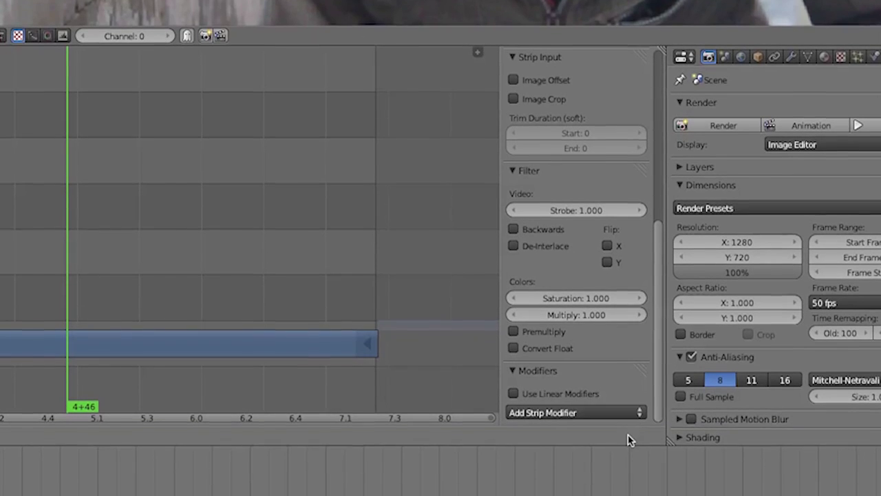
- Add a Curves modifier to the selected strip and bring its curve graph into view
{"action": "left_click", "coordinate": [605, 416]}
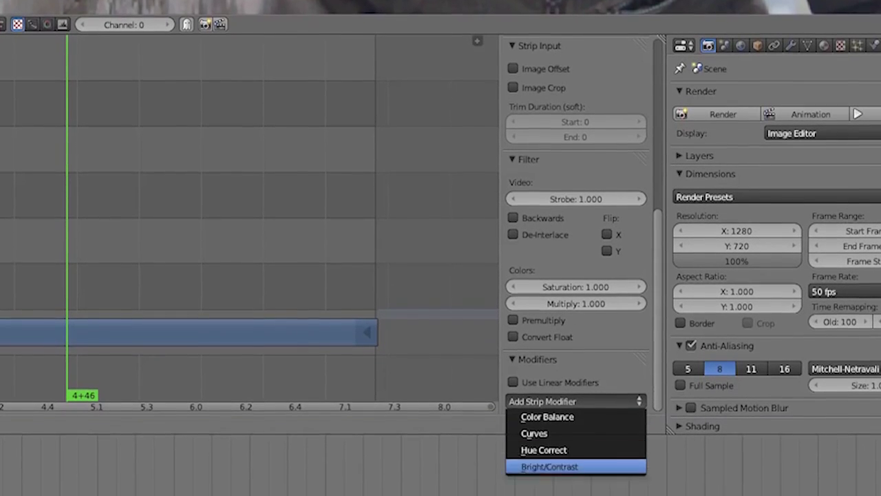
{"action": "left_click", "coordinate": [550, 469]}
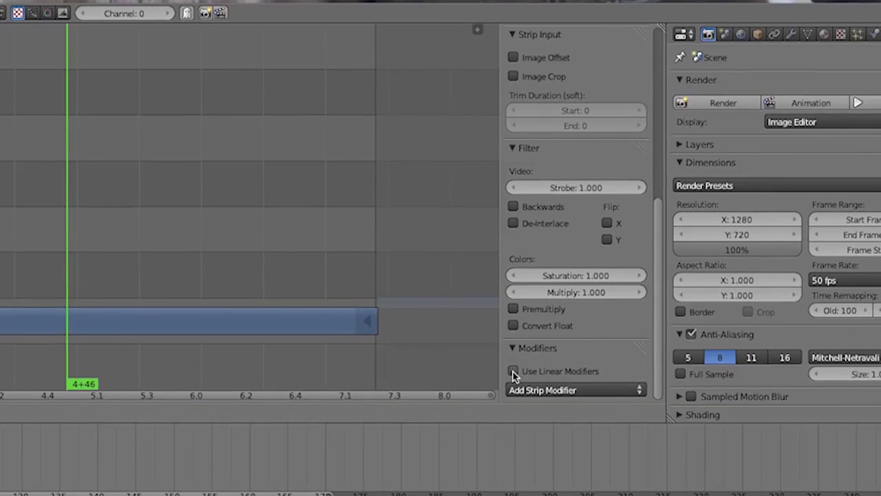
{"action": "left_click", "coordinate": [550, 381]}
{"action": "left_click", "coordinate": [553, 411]}
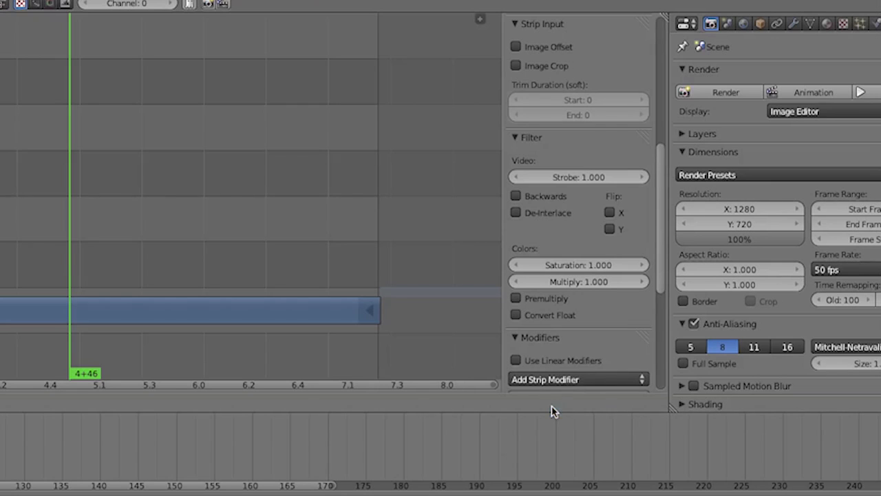
{"action": "scroll", "coordinate": [564, 345], "scroll_direction": "down", "scroll_amount": 8}
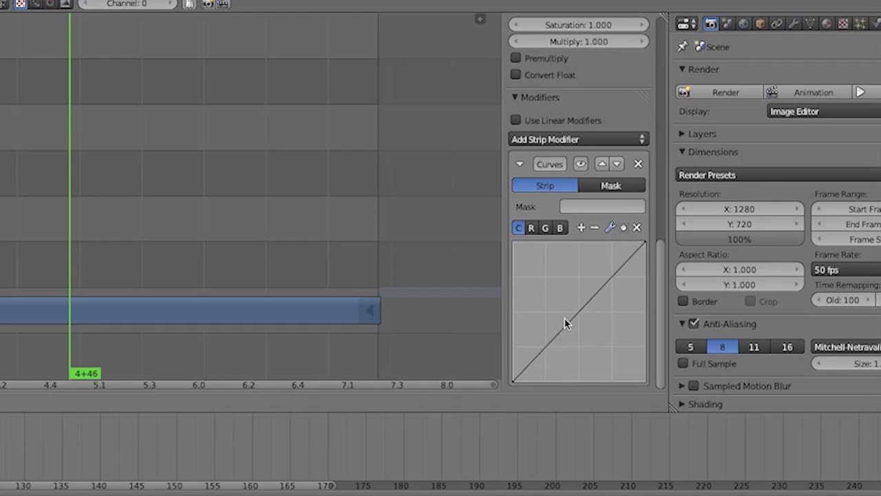
- Move the green strip in the channel above the footage so its end lies slightly past the footage strip's end
{"action": "scroll", "coordinate": [248, 206], "scroll_direction": "up", "scroll_amount": 2}
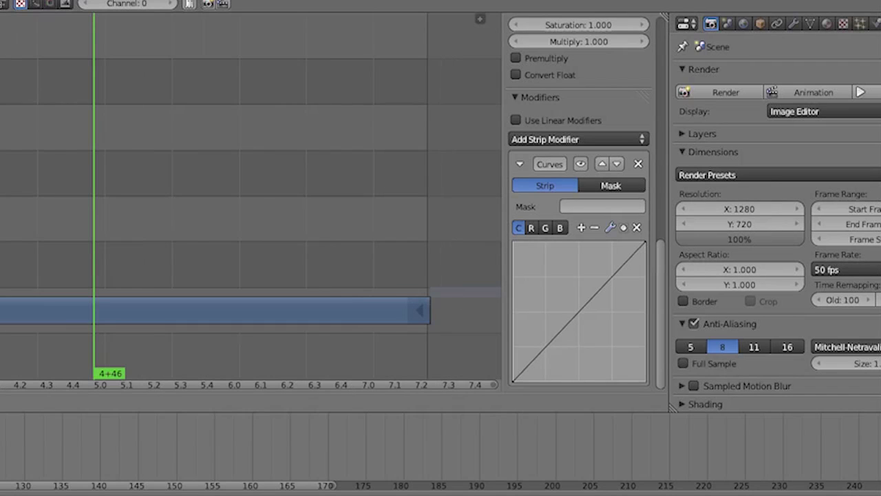
{"action": "key", "text": "g"}
{"action": "left_click", "coordinate": [441, 266]}
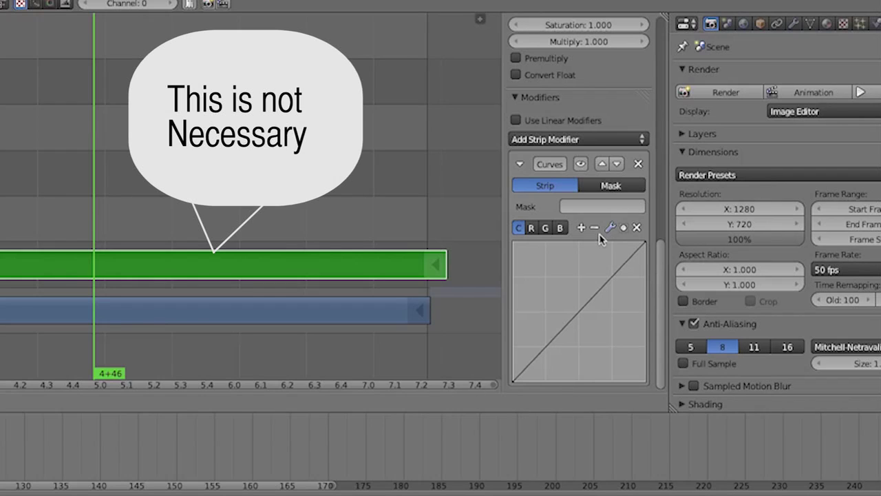
- Add a control point midway along the Curves modifier's graph and pull the black point inward to increase contrast
{"action": "left_click", "coordinate": [578, 313]}
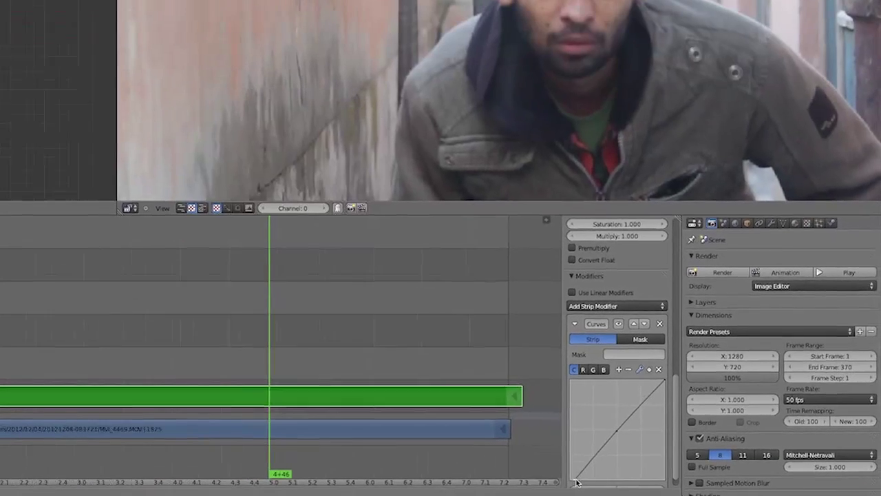
{"action": "left_click_drag", "start_coordinate": [539, 423], "coordinate": [562, 425]}
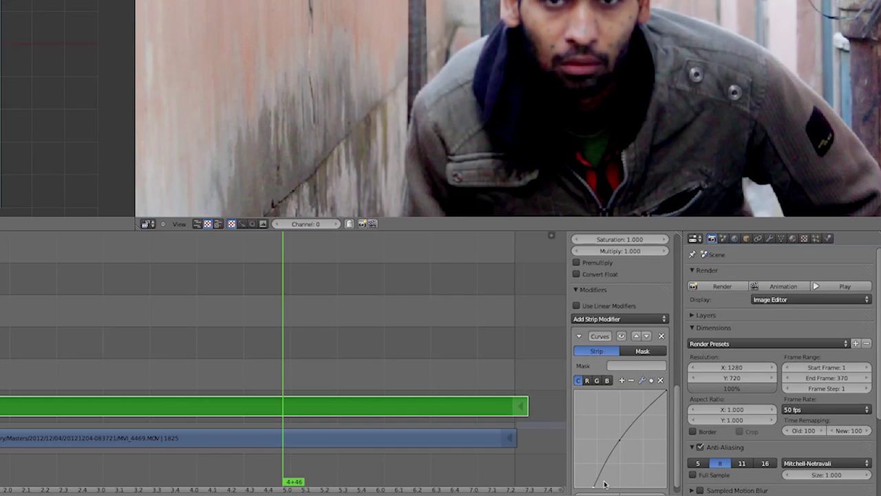
{"action": "left_click_drag", "start_coordinate": [594, 485], "coordinate": [590, 490]}
{"action": "mouse_move", "coordinate": [666, 394]}
{"action": "left_mouse_down"}
{"action": "mouse_move", "coordinate": [652, 394]}
{"action": "mouse_move", "coordinate": [666, 399]}
{"action": "left_mouse_up"}
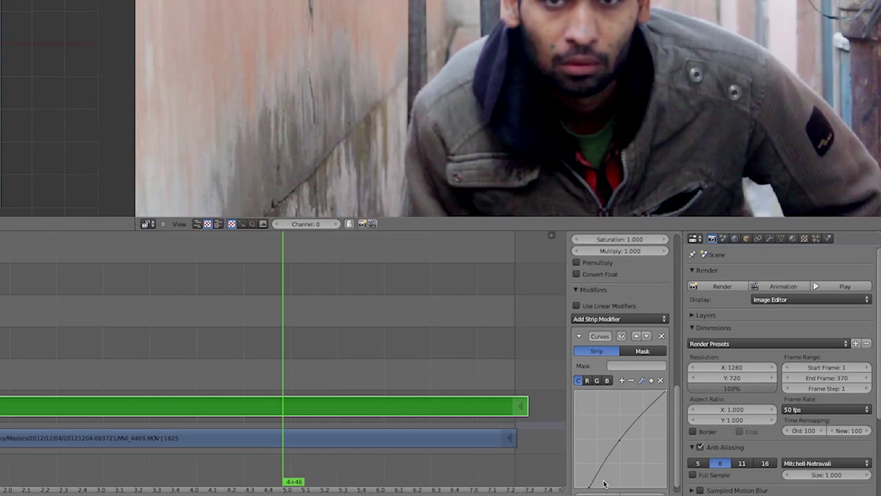
- Try lifting the curve's black point and pulling it far inward, and return it to the graph's origin corner
{"action": "left_click_drag", "start_coordinate": [589, 489], "coordinate": [573, 427]}
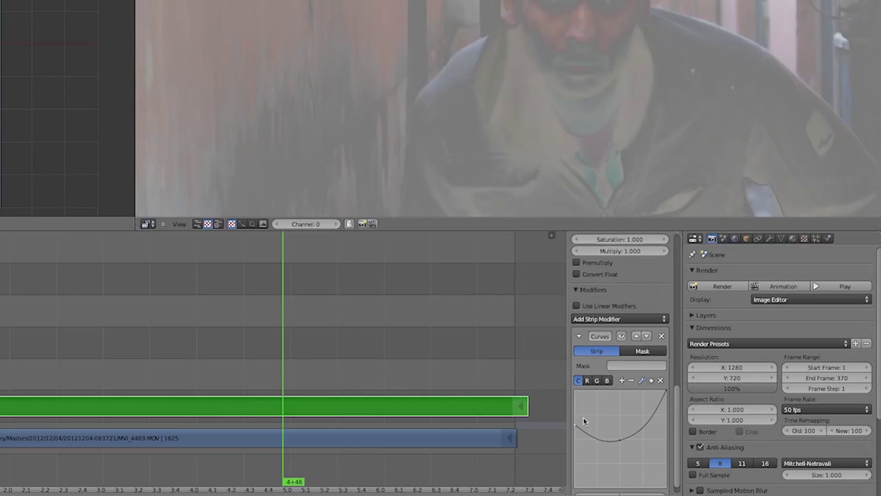
{"action": "left_click_drag", "start_coordinate": [576, 426], "coordinate": [559, 491]}
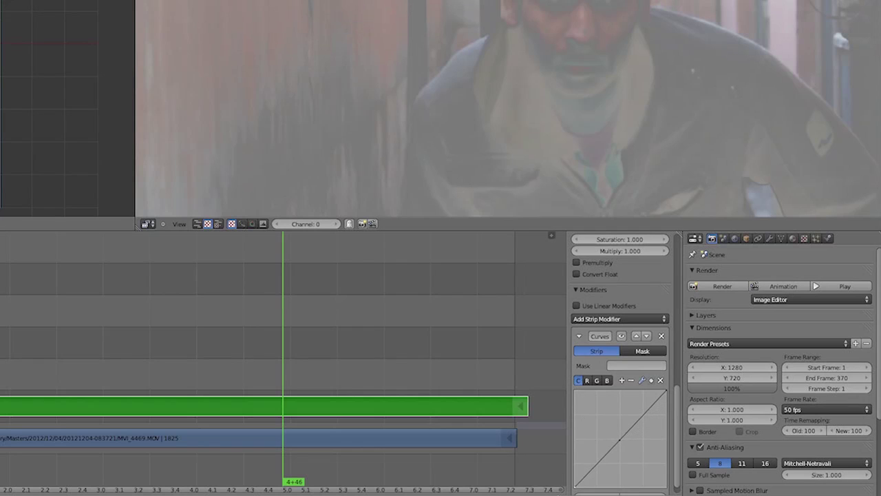
{"action": "left_click_drag", "start_coordinate": [579, 489], "coordinate": [637, 489]}
{"action": "left_click_drag", "start_coordinate": [627, 478], "coordinate": [614, 487]}
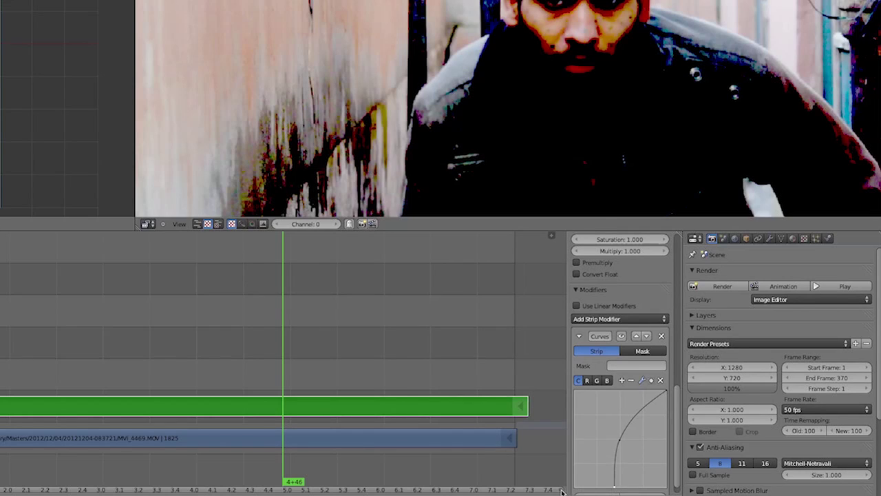
{"action": "left_click_drag", "start_coordinate": [613, 487], "coordinate": [577, 486]}
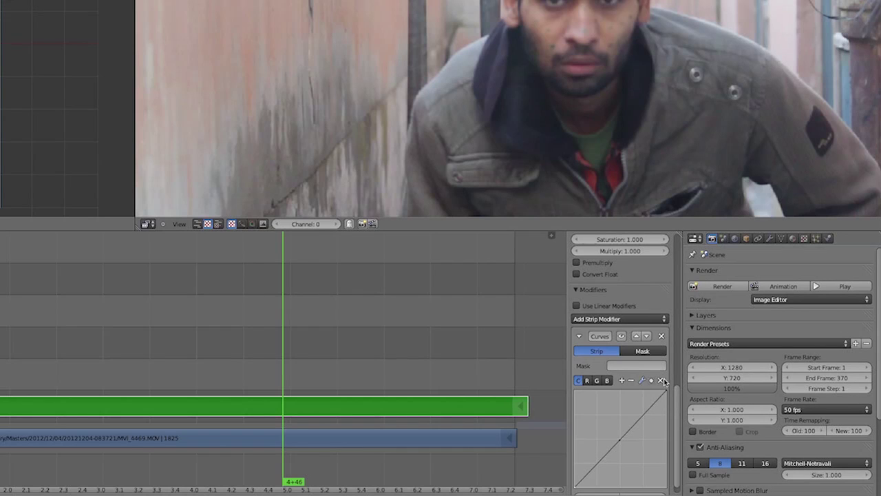
- Steepen the contrast curve by moving the black point to X about 0.17 and the white point to X about 0.79
{"action": "scroll", "coordinate": [623, 444], "scroll_direction": "down", "scroll_amount": 1}
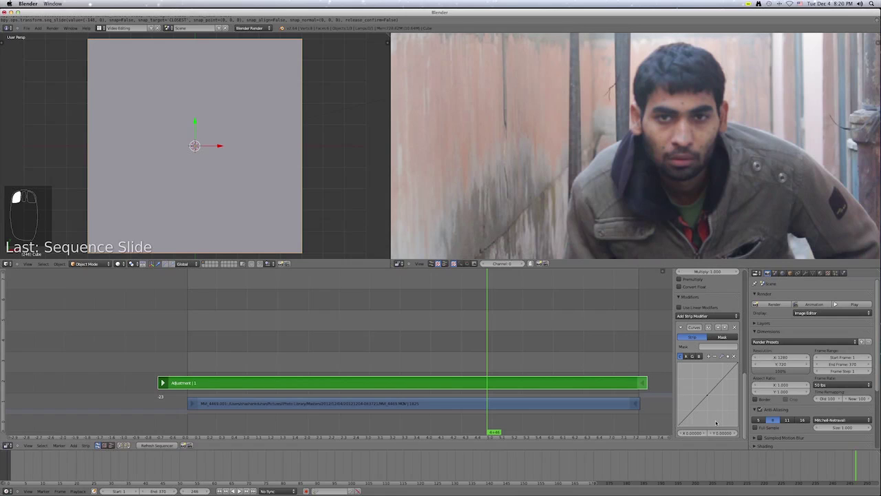
{"action": "left_click_drag", "start_coordinate": [680, 426], "coordinate": [691, 427]}
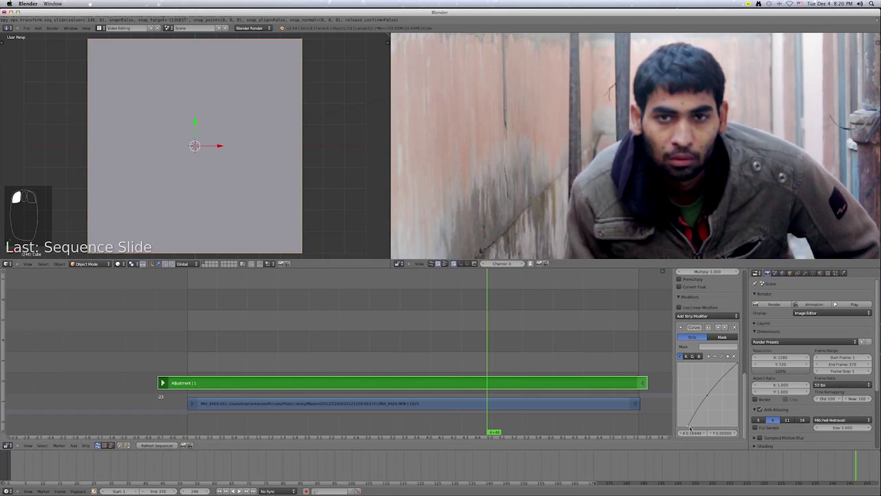
{"action": "left_click_drag", "start_coordinate": [739, 364], "coordinate": [725, 363]}
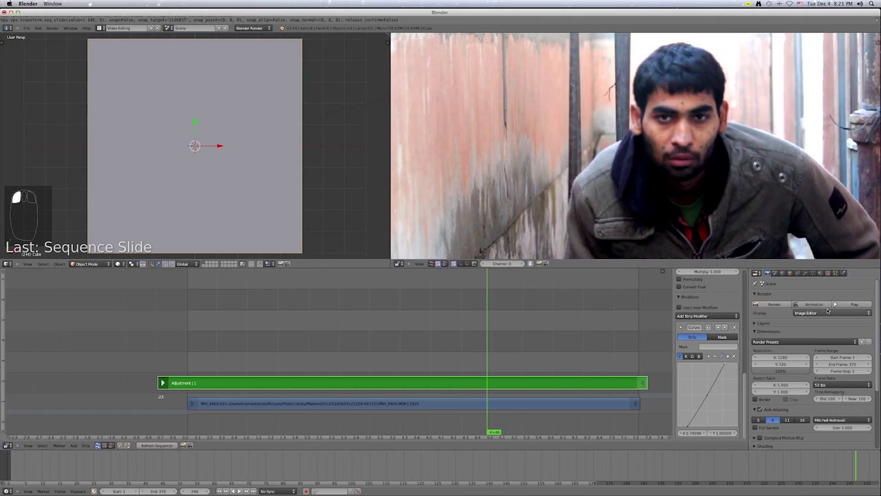
- Start rendering the animation, cancel it after the first few frames, and return to the sequencer view
{"action": "scroll", "coordinate": [818, 305], "scroll_direction": "down", "scroll_amount": 1}
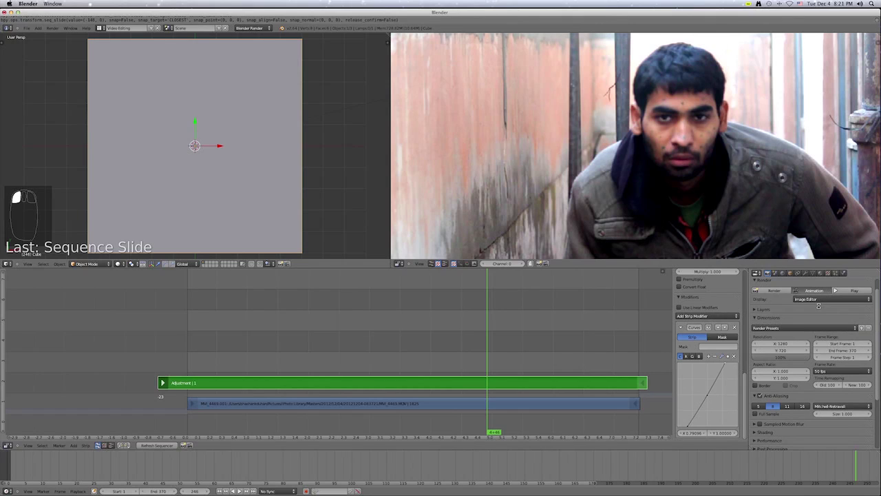
{"action": "left_click", "coordinate": [814, 290]}
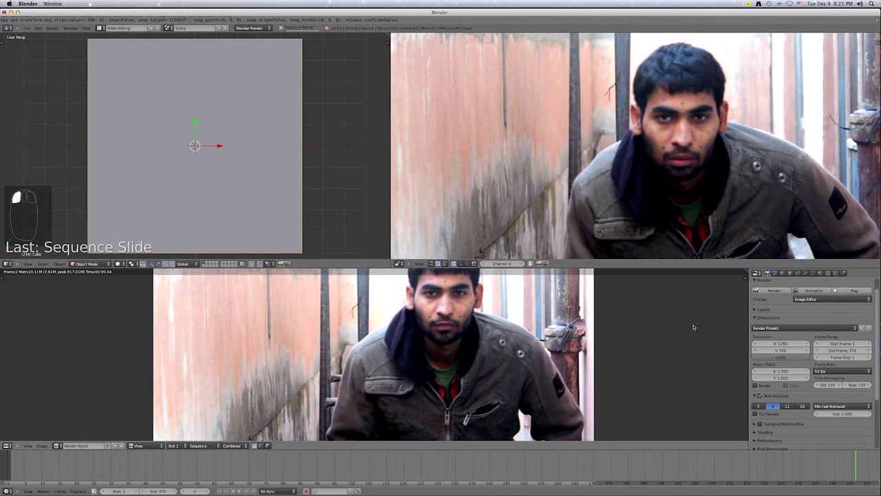
{"action": "key", "text": "Escape"}
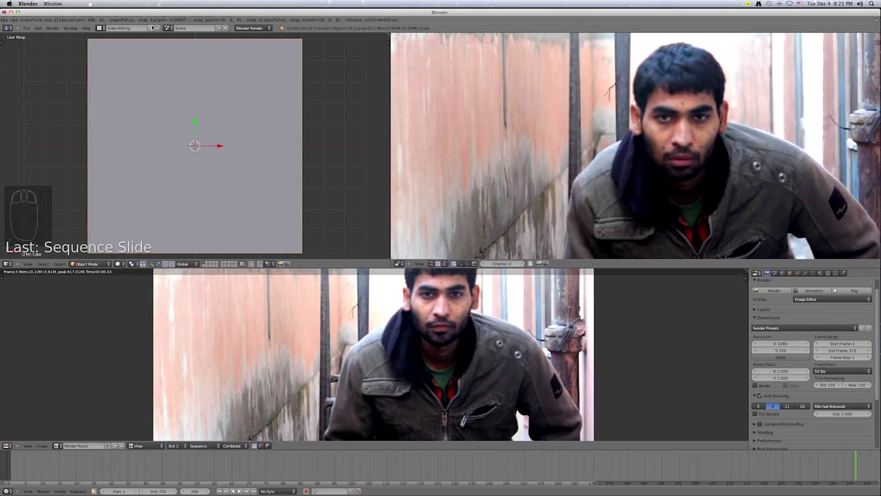
{"action": "key", "text": "Escape"}
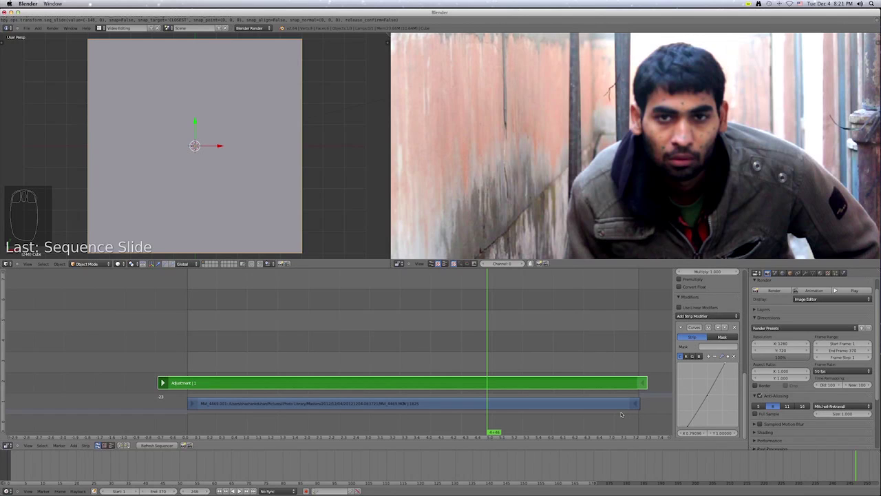
- Select both the MVI_4469.MOV footage strip and the Adjustment strip and erase them from the sequencer
{"action": "left_click", "coordinate": [559, 405]}
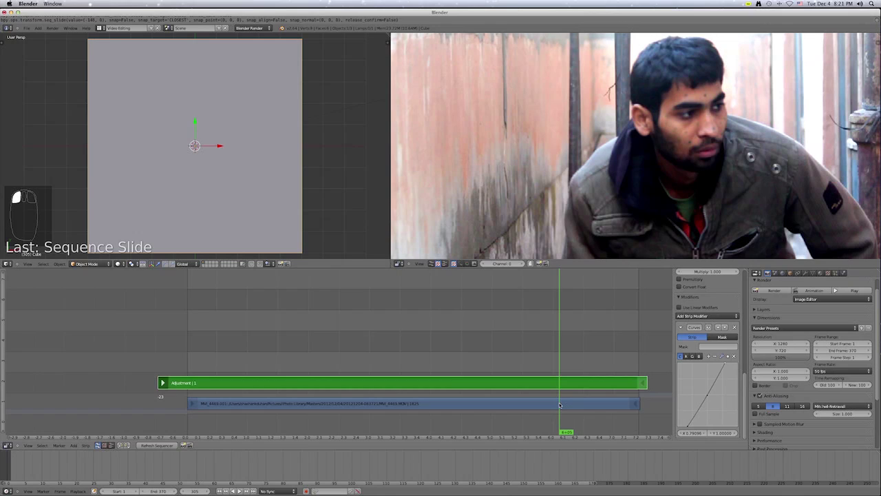
{"action": "right_click", "coordinate": [523, 403]}
{"action": "right_click", "coordinate": [510, 384]}
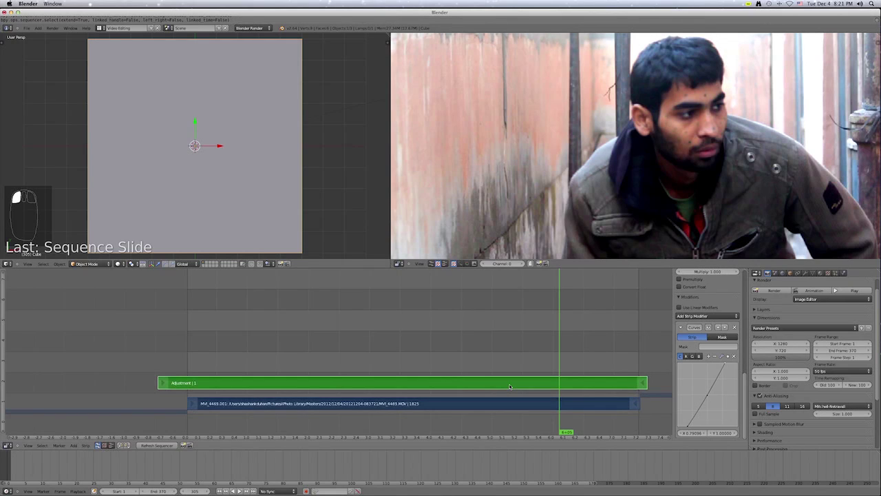
{"action": "scroll", "coordinate": [509, 385], "scroll_direction": "up", "scroll_amount": 1}
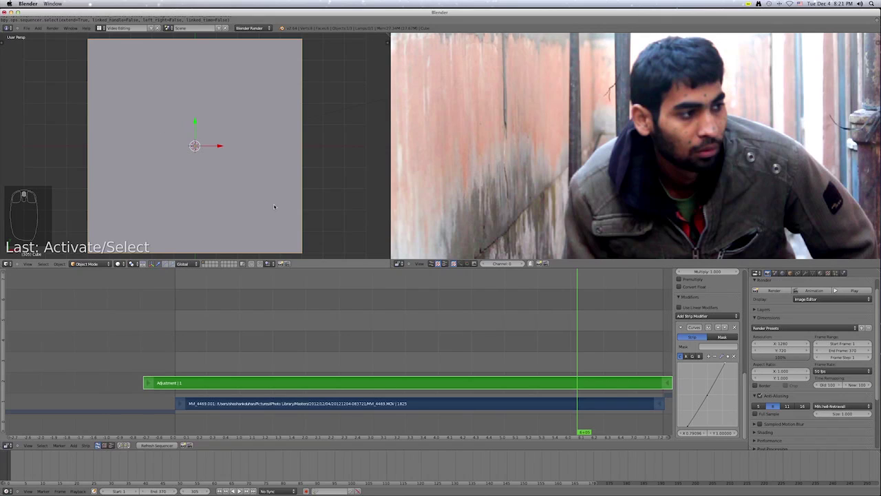
{"action": "key", "text": "x"}
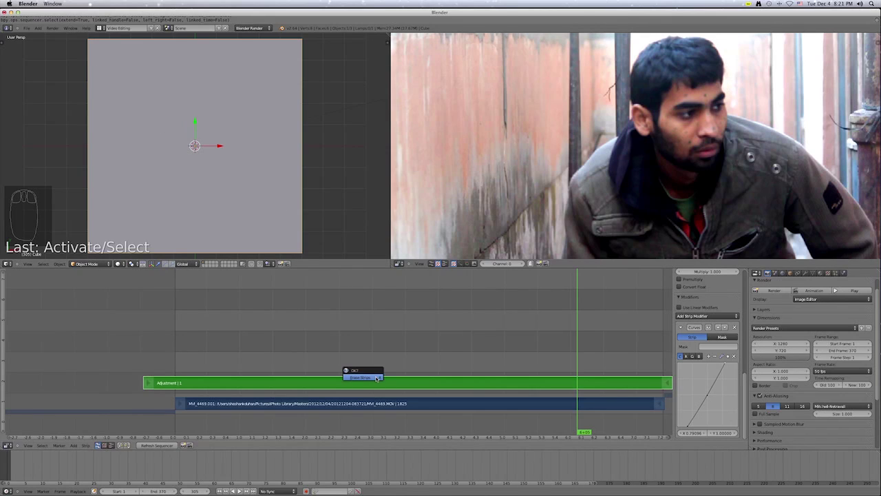
{"action": "left_click", "coordinate": [376, 378]}
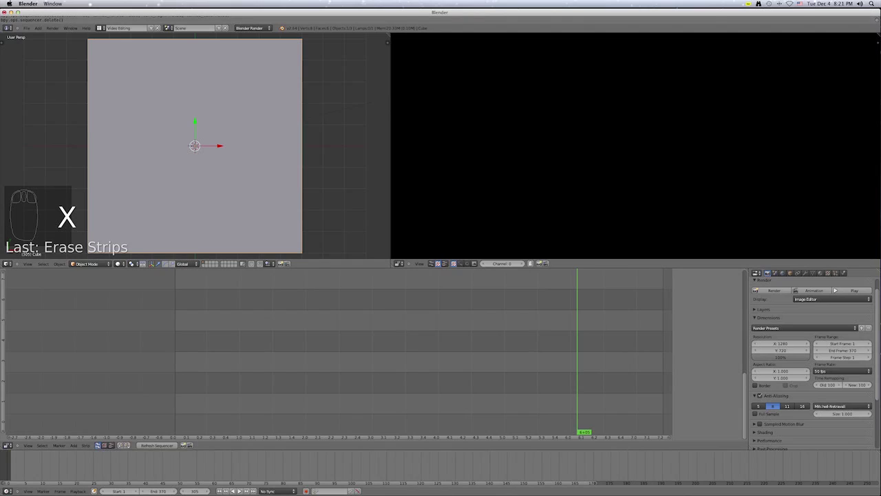
- Switch to the Motion Tracking layout and open all PNG frames in the Contrasted folder as the movie clip
{"action": "left_click", "coordinate": [100, 27]}
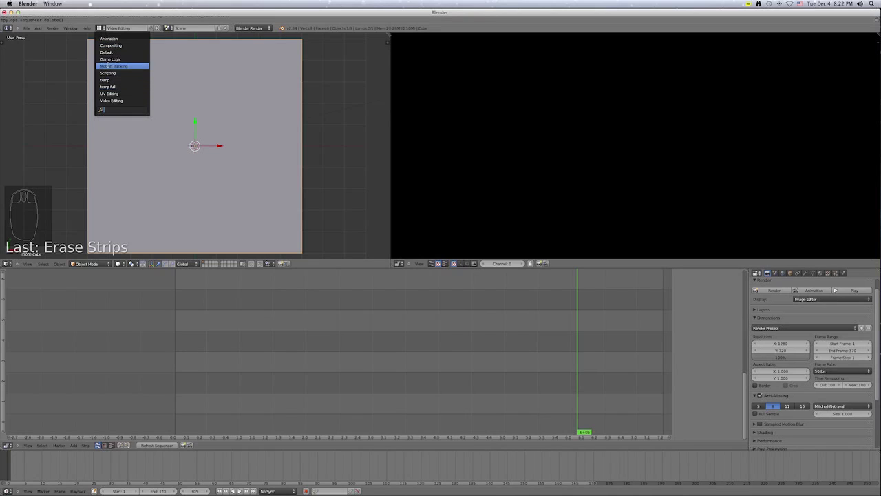
{"action": "left_click", "coordinate": [110, 66]}
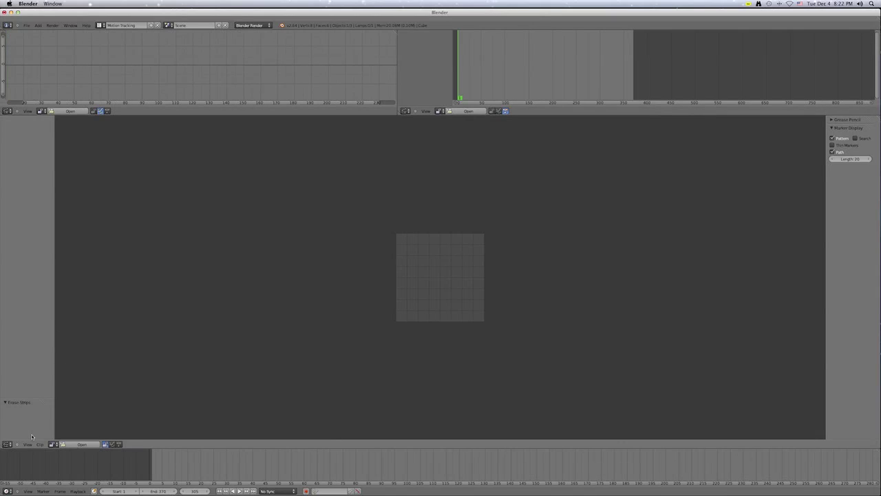
{"action": "left_click", "coordinate": [68, 444]}
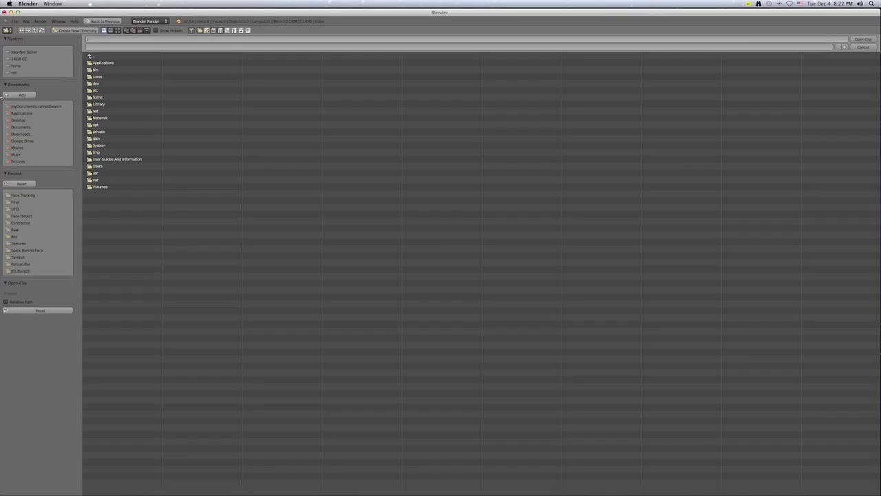
{"action": "left_click", "coordinate": [21, 222]}
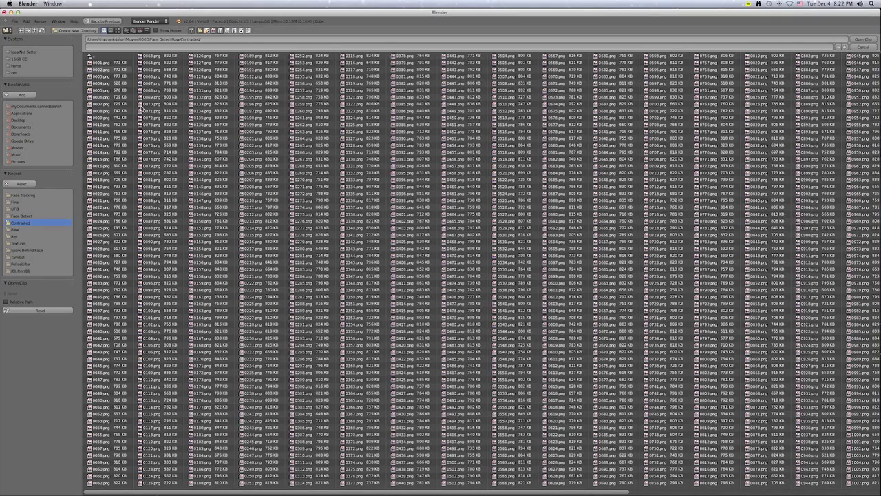
{"action": "key", "text": "a"}
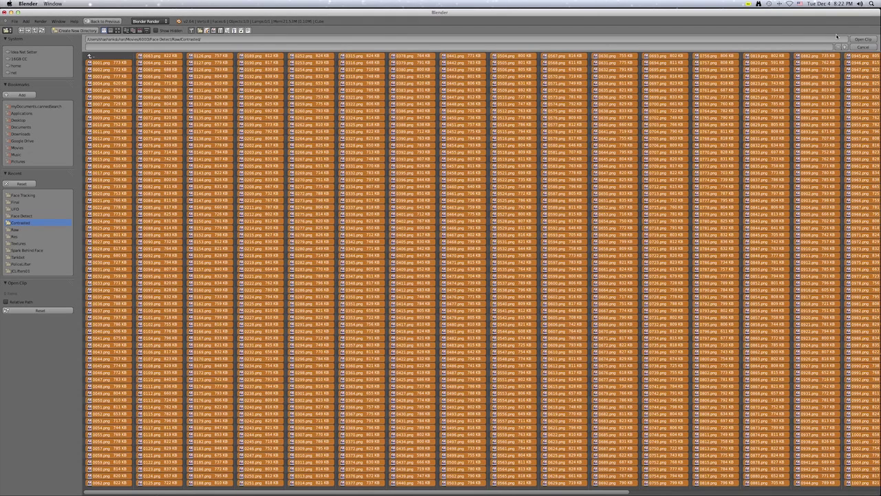
{"action": "left_click", "coordinate": [859, 40]}
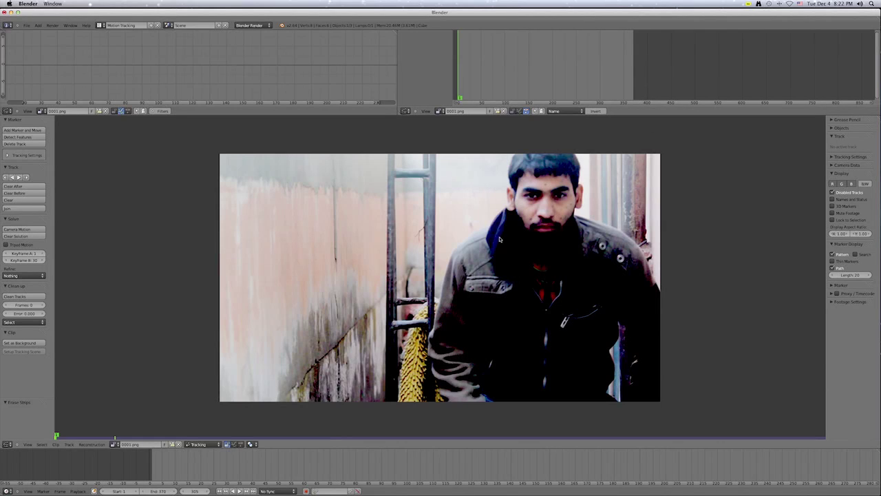
- Add a new tracking object to the clip's object list and name it Face
{"action": "scroll", "coordinate": [558, 191], "scroll_direction": "up", "scroll_amount": 3}
{"action": "scroll", "coordinate": [559, 189], "scroll_direction": "down", "scroll_amount": 4}
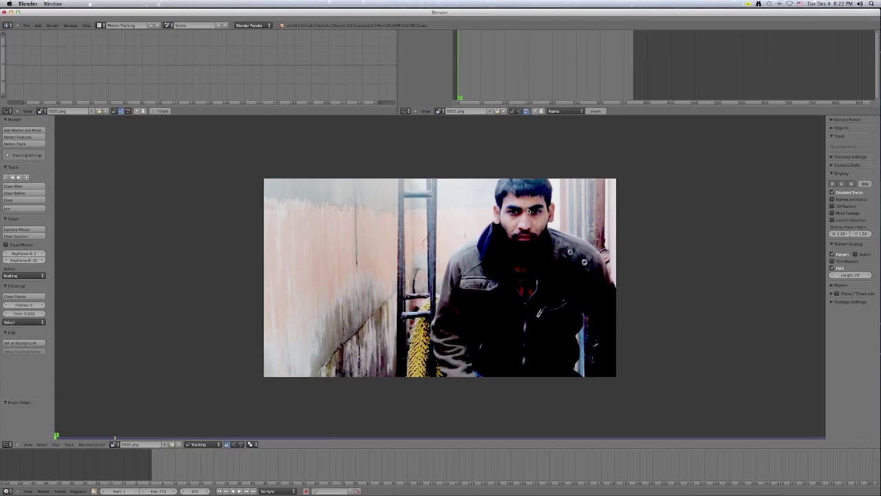
{"action": "scroll", "coordinate": [540, 208], "scroll_direction": "up", "scroll_amount": 4}
{"action": "scroll", "coordinate": [672, 187], "scroll_direction": "down", "scroll_amount": 4}
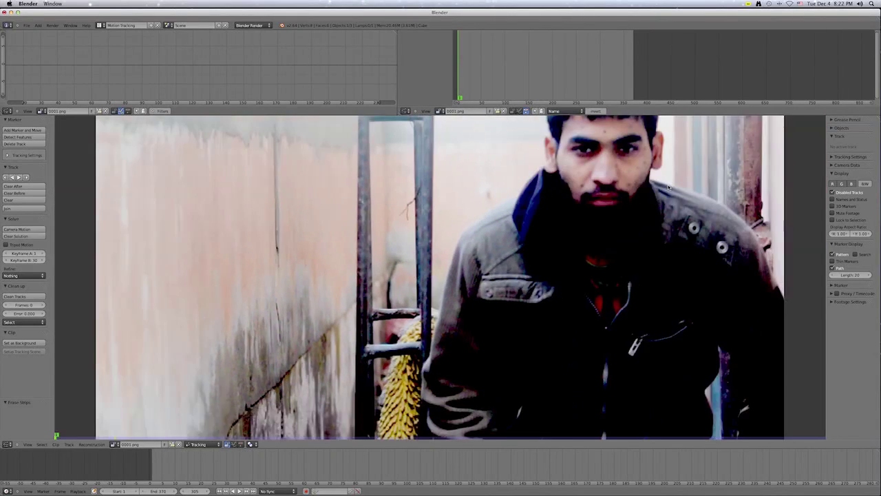
{"action": "scroll", "coordinate": [577, 179], "scroll_direction": "up", "scroll_amount": 2}
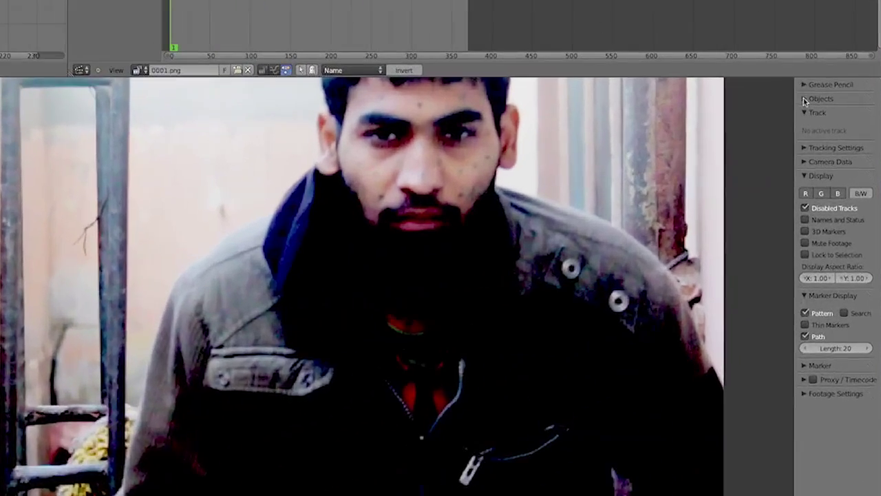
{"action": "left_click", "coordinate": [836, 127]}
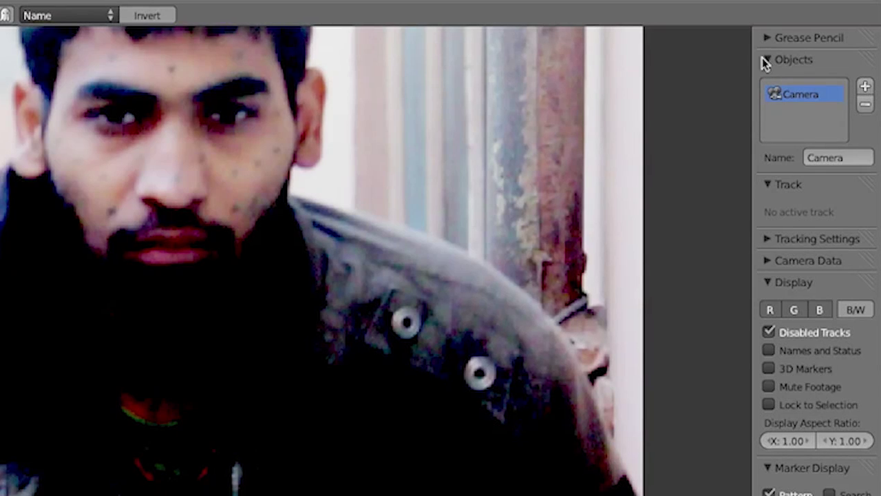
{"action": "left_click", "coordinate": [865, 86]}
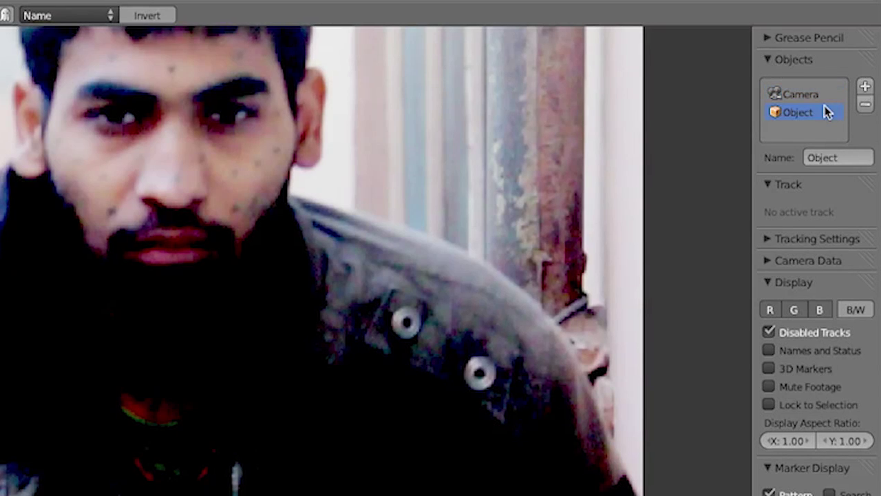
{"action": "left_click", "coordinate": [828, 158]}
{"action": "type", "text": "Face"}
{"action": "key", "text": "Return"}
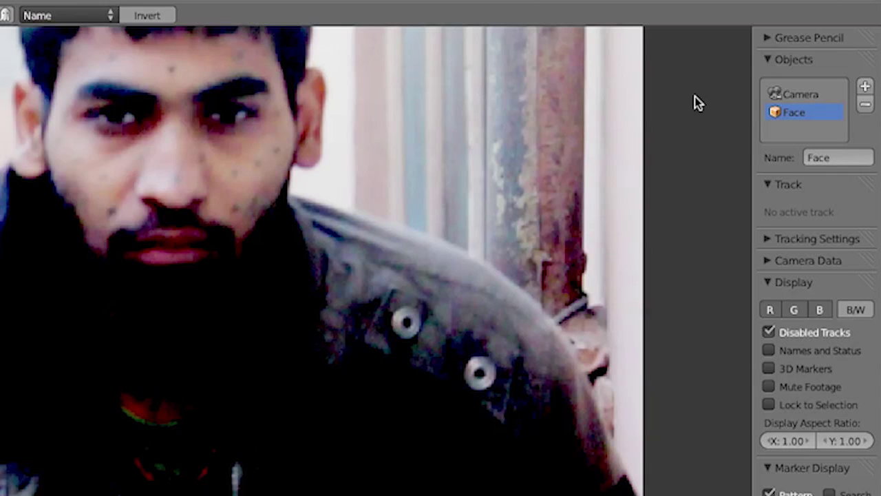
- Make Camera the active tracking object and place a tracking marker on the forehead dot between the eyebrows
{"action": "left_click", "coordinate": [790, 96]}
{"action": "left_click", "coordinate": [793, 113]}
{"action": "left_click", "coordinate": [778, 94]}
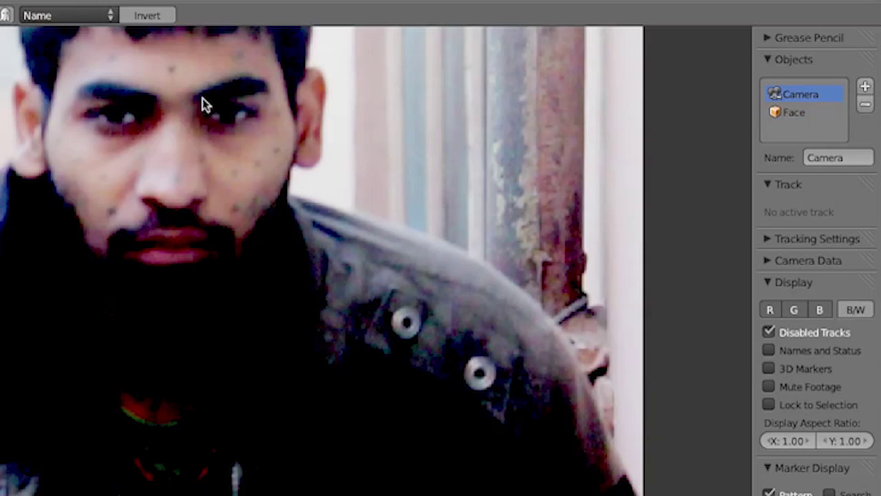
{"action": "left_click", "coordinate": [173, 69], "text": "ctrl"}
- Compare the Camera and Face objects' tracks, and add a marker on the same forehead dot with Face active
{"action": "left_click", "coordinate": [801, 112]}
{"action": "left_click", "coordinate": [793, 95]}
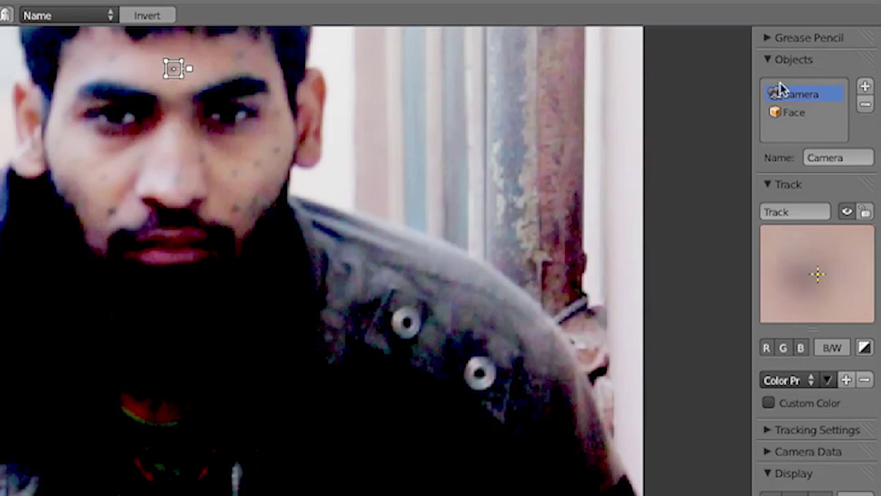
{"action": "left_click", "coordinate": [788, 117]}
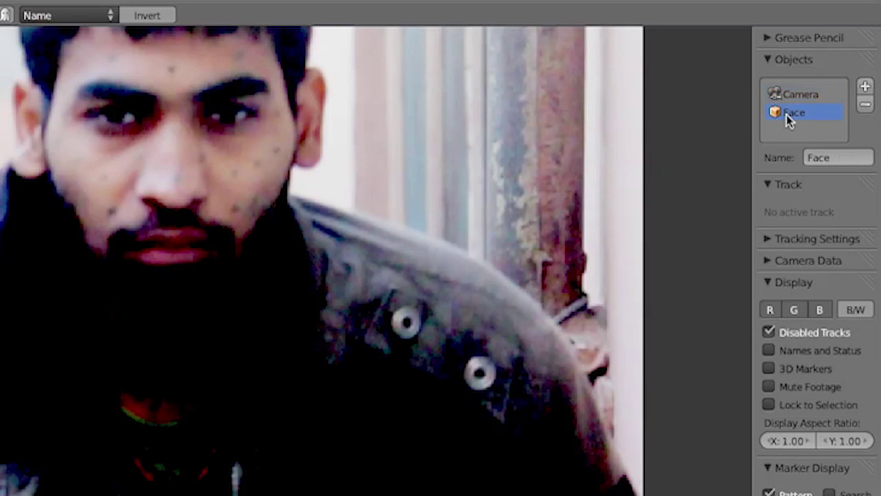
{"action": "left_click", "coordinate": [170, 67], "text": "ctrl"}
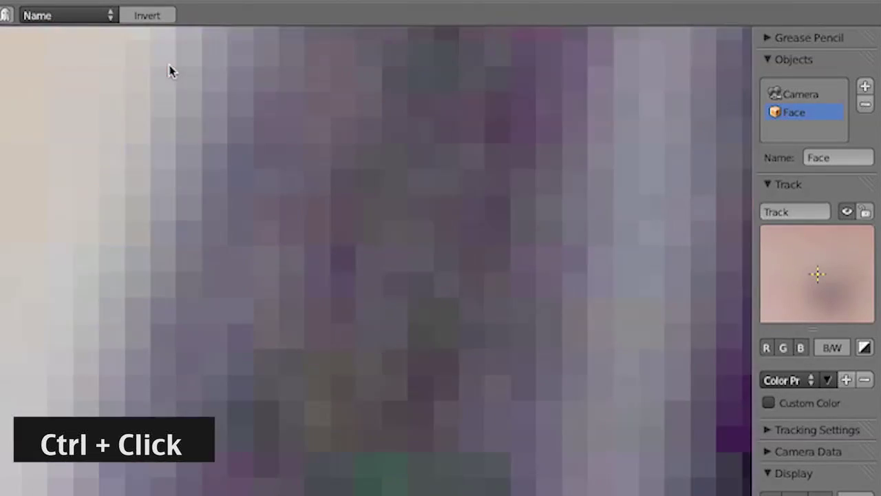
- Track the Face object's forehead marker forward one frame at a time
{"action": "scroll", "coordinate": [169, 69], "scroll_direction": "down", "scroll_amount": 2}
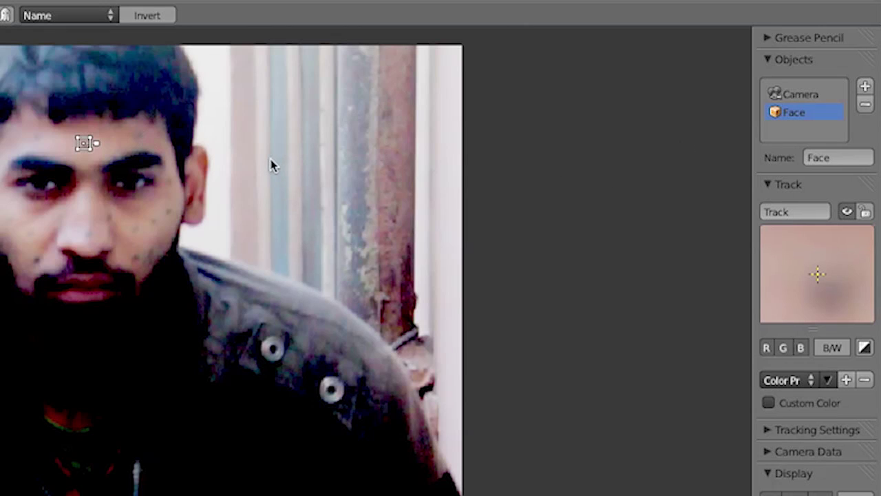
{"action": "key", "text": "alt+Right"}
{"action": "key", "text": "alt+Right"}
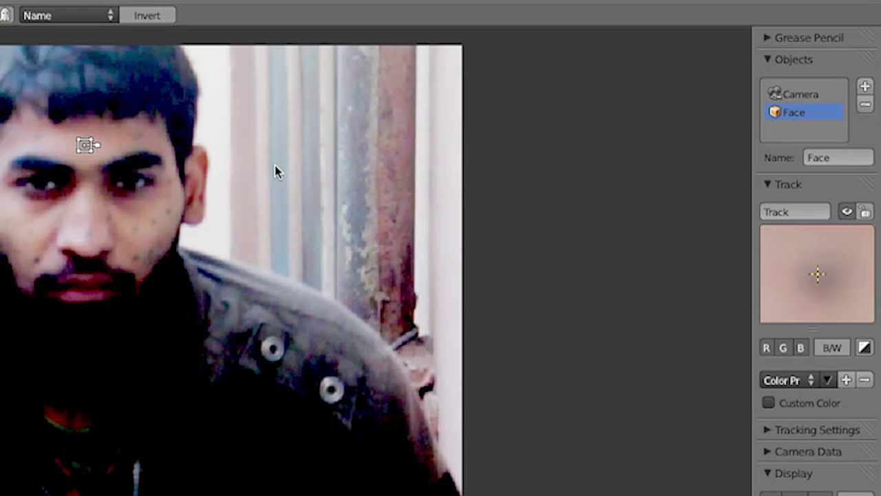
{"action": "key", "text": "alt+Right"}
{"action": "key", "text": "alt+Right"}
{"action": "key", "text": "alt+Right"}
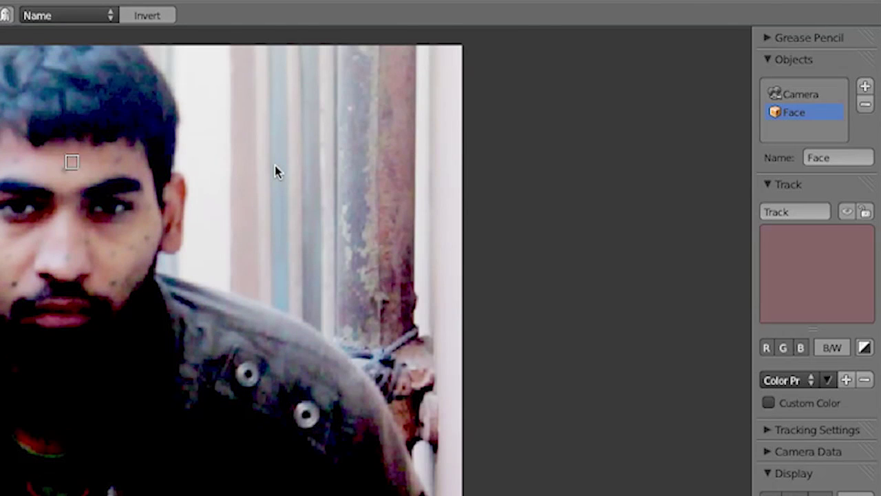
- Realign the forehead marker with its dot wherever it slips, and keep tracking it forward frame by frame
{"action": "key", "text": "g"}
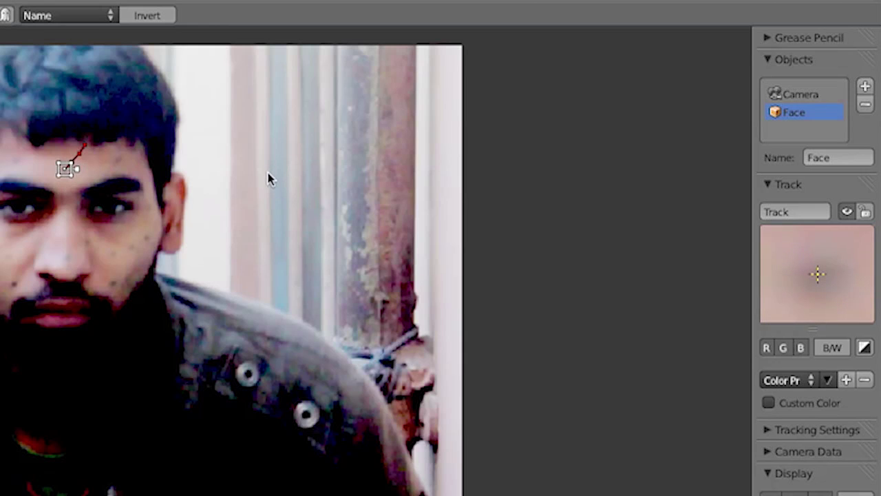
{"action": "key", "text": "alt+Right"}
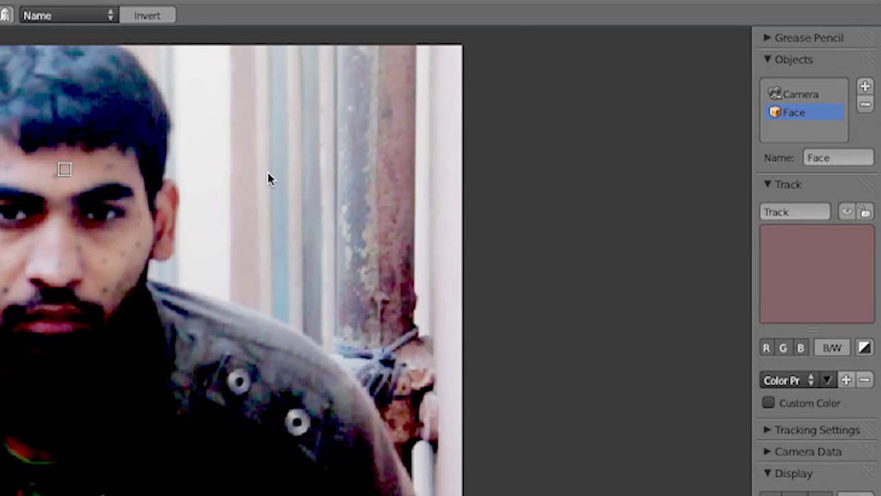
{"action": "key", "text": "g"}
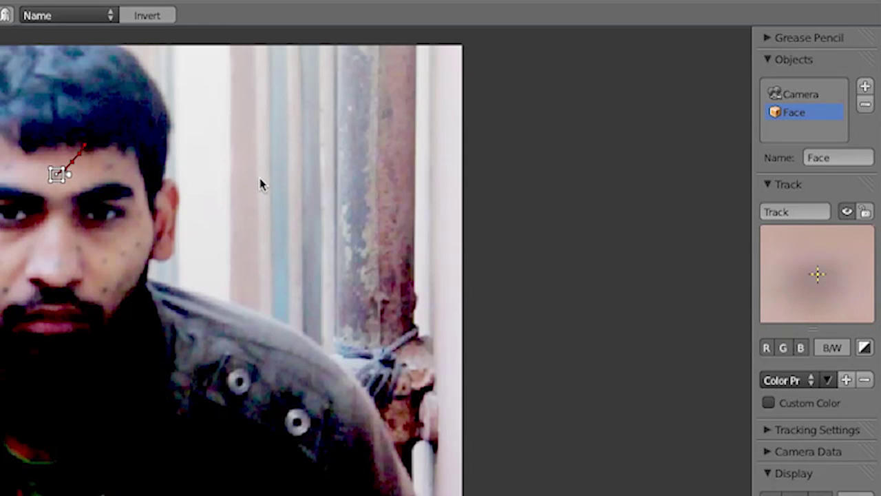
{"action": "key", "text": "alt+Right"}
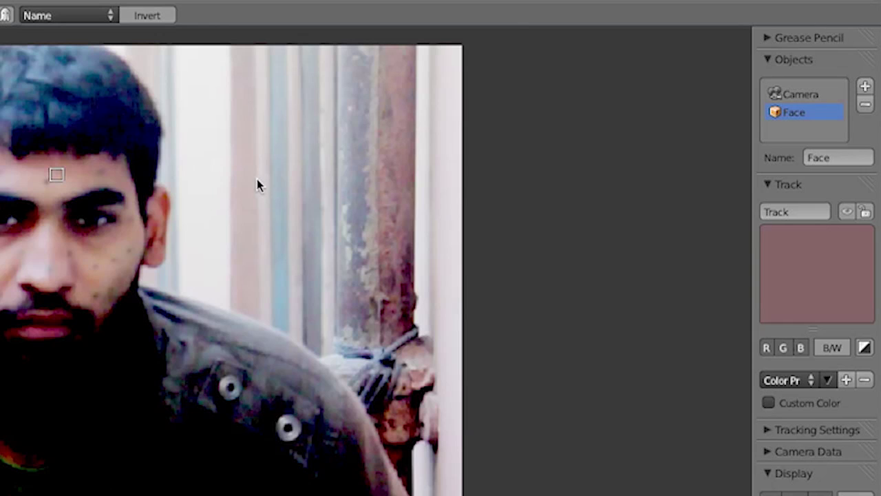
{"action": "key", "text": "alt+Right"}
{"action": "key", "text": "alt+Right"}
{"action": "key", "text": "alt+Right"}
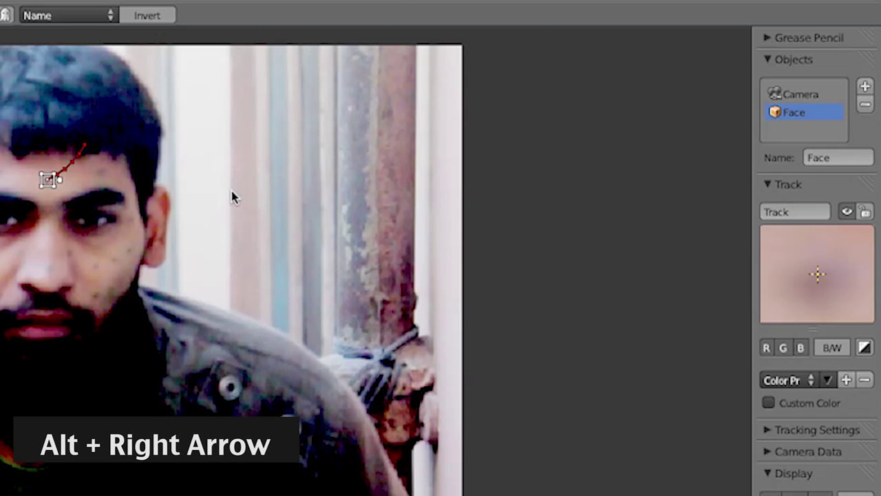
{"action": "key", "text": "alt+Right"}
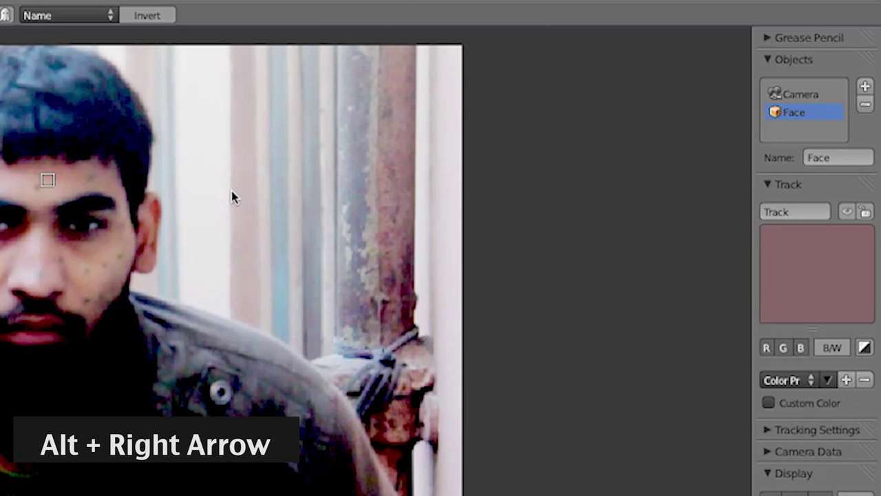
{"action": "key", "text": "alt+Right"}
{"action": "key", "text": "alt+Right"}
{"action": "key", "text": "alt+Right"}
{"action": "key", "text": "alt+Right"}
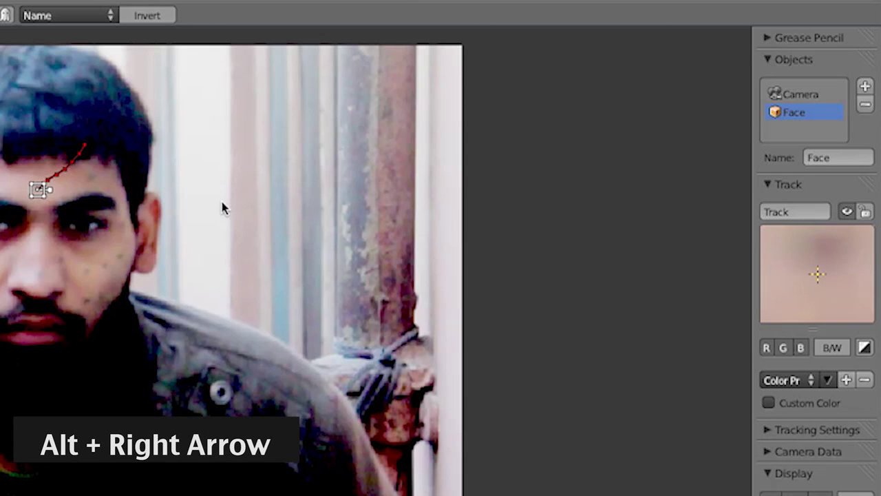
{"action": "key", "text": "alt+Right"}
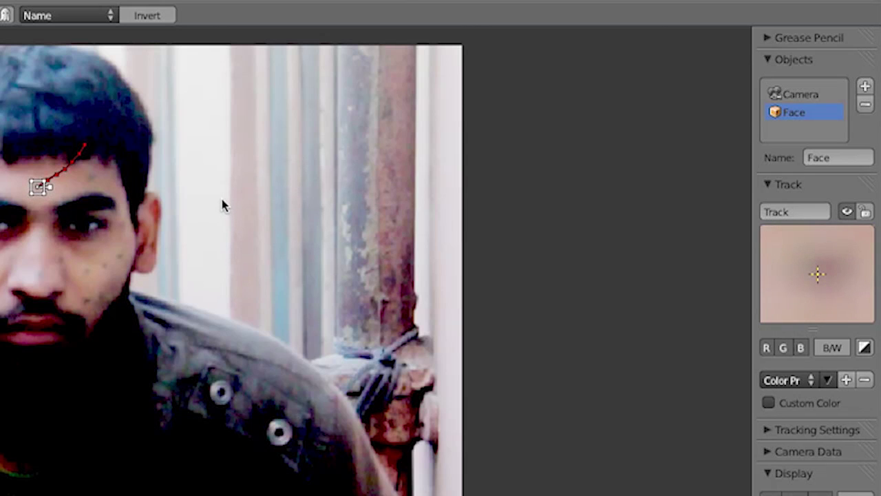
{"action": "key", "text": "alt+Right"}
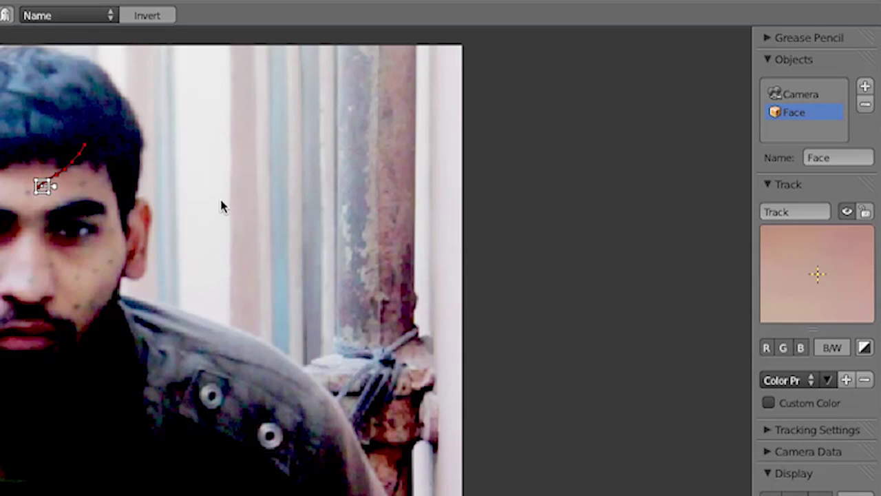
{"action": "key", "text": "alt+Right"}
{"action": "key", "text": "alt+Right"}
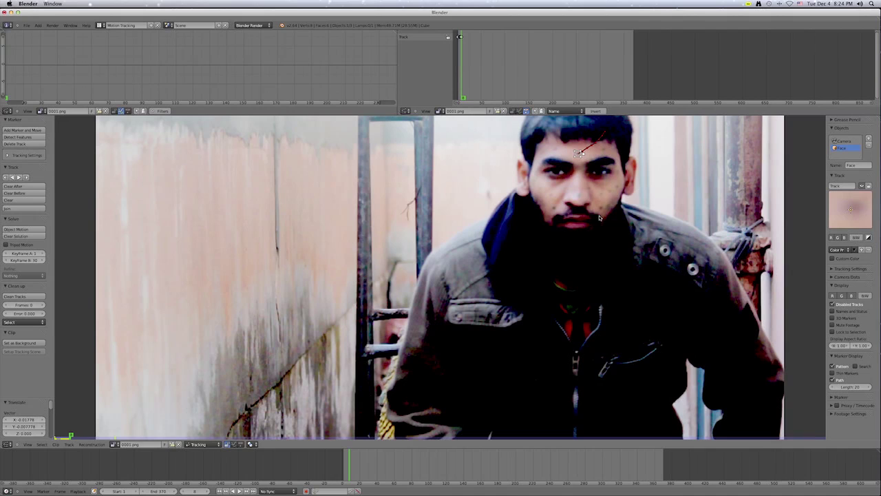
- Track a new marker beside the mouth corner forward through the clip, realigning it with the dot at frame 12
{"action": "left_click", "coordinate": [600, 216], "text": "ctrl"}
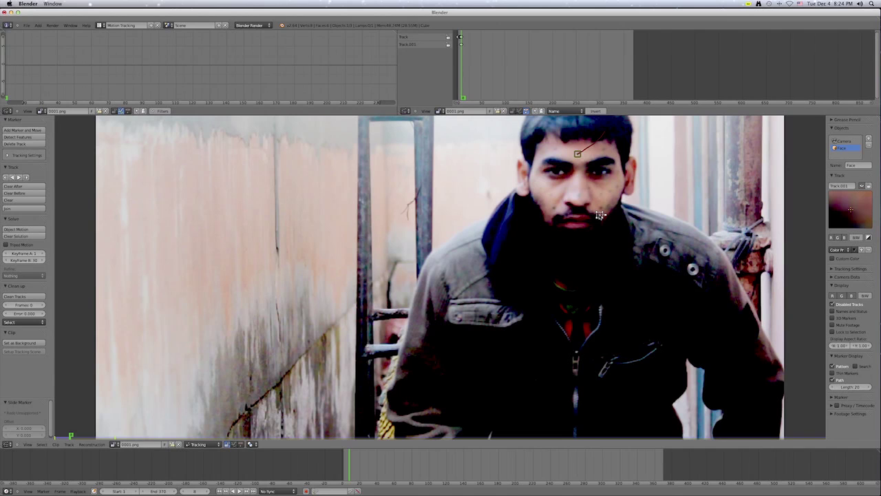
{"action": "key", "text": "ctrl+t"}
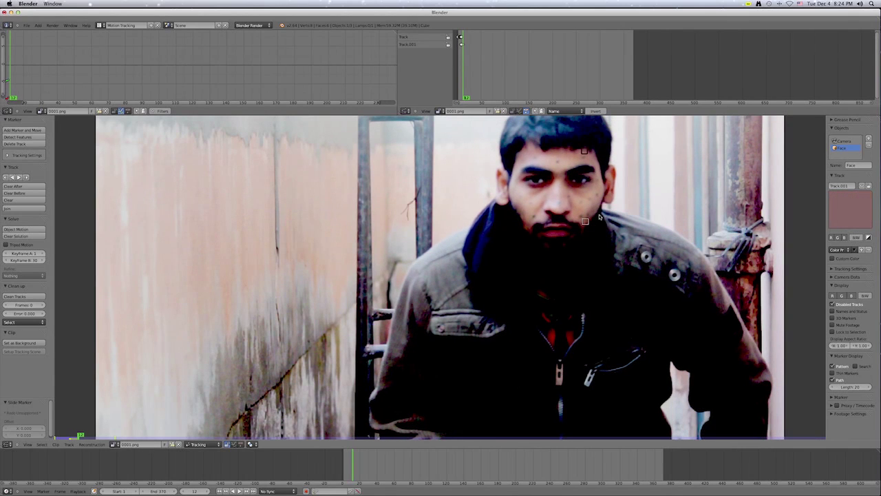
{"action": "key", "text": "g"}
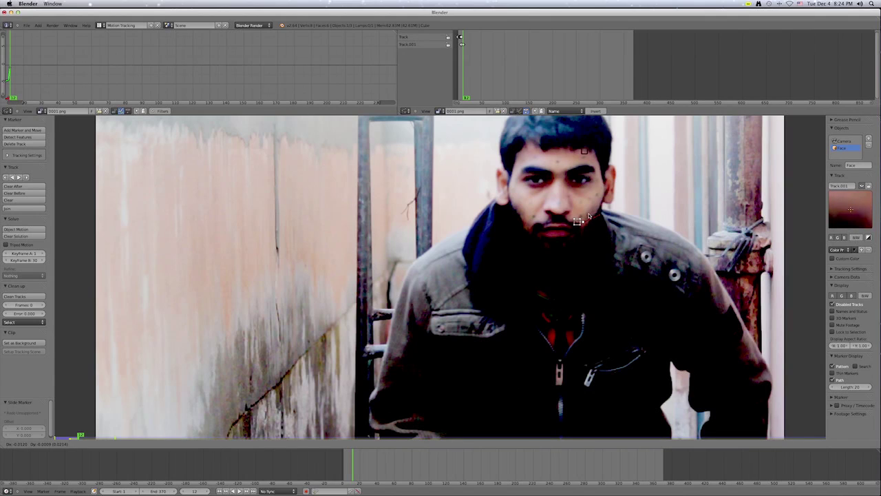
{"action": "left_click", "coordinate": [589, 216]}
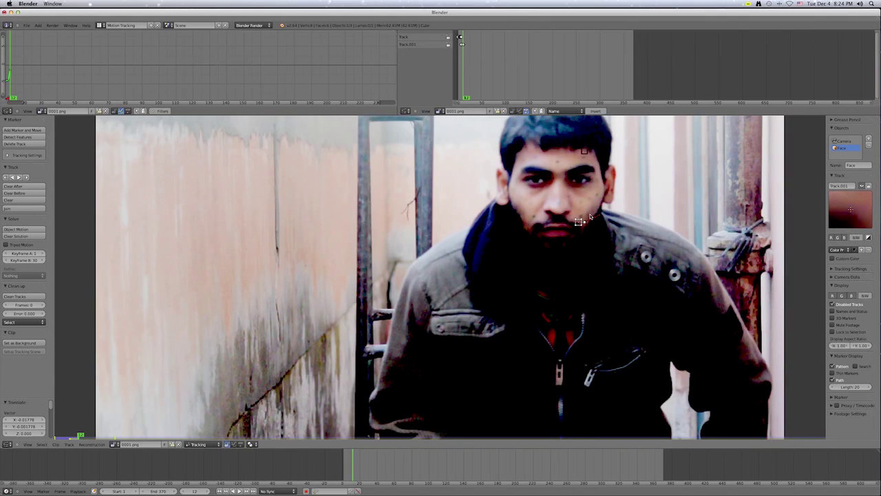
{"action": "key", "text": "ctrl+t"}
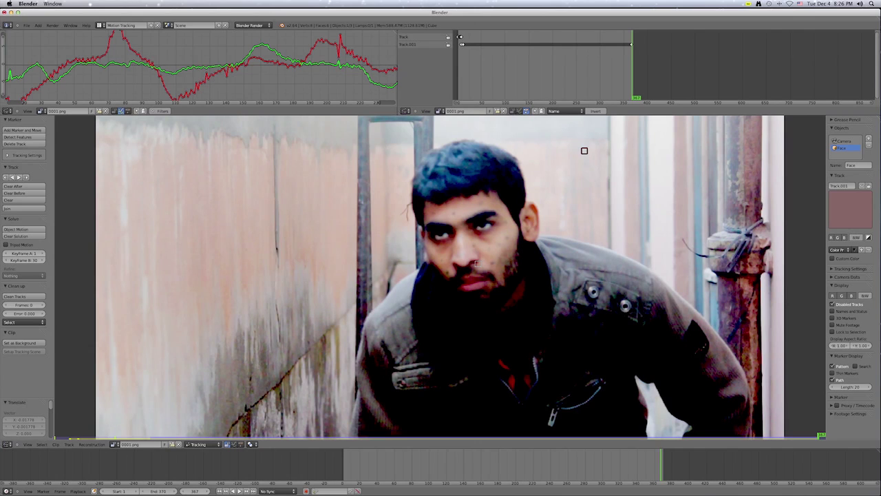
- Open the recent file Tracked Footage.blend and switch it to the Motion Tracking layout
{"action": "left_click", "coordinate": [27, 25]}
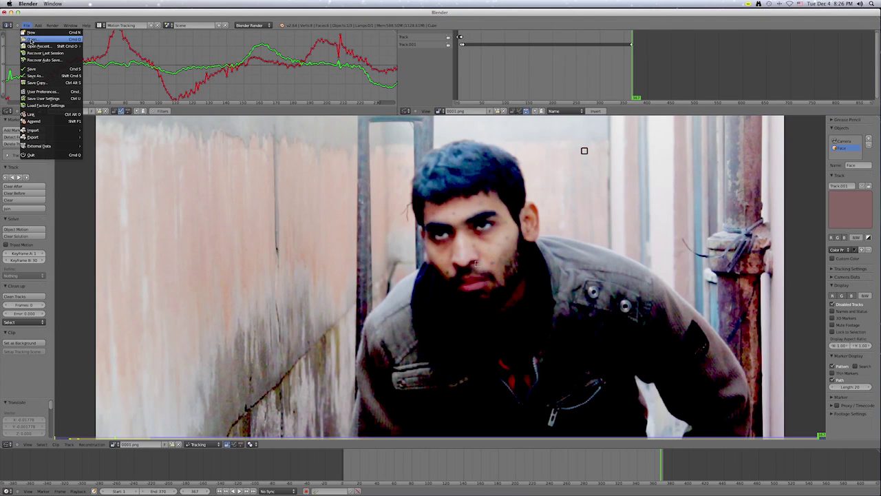
{"action": "mouse_move", "coordinate": [33, 47]}
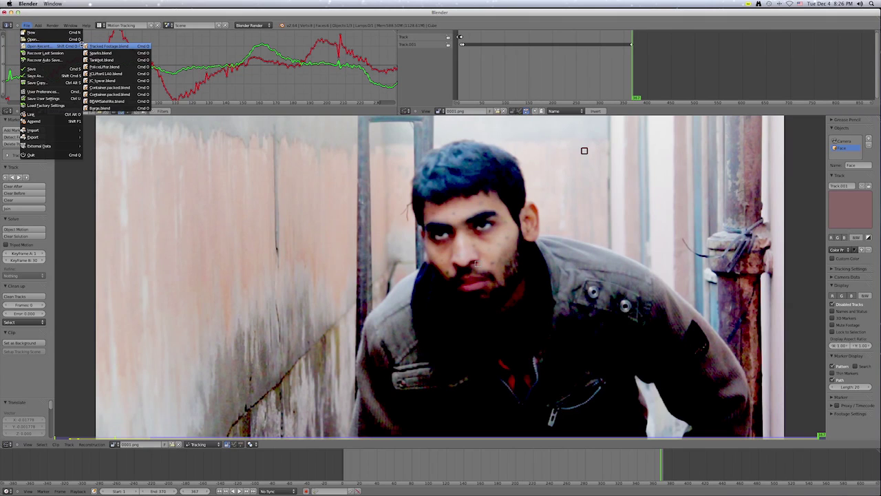
{"action": "left_click", "coordinate": [81, 45]}
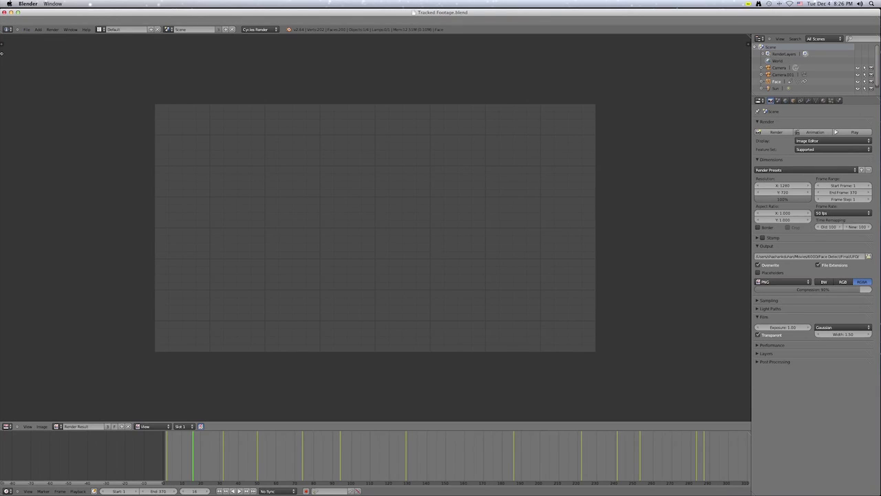
{"action": "left_click", "coordinate": [101, 29]}
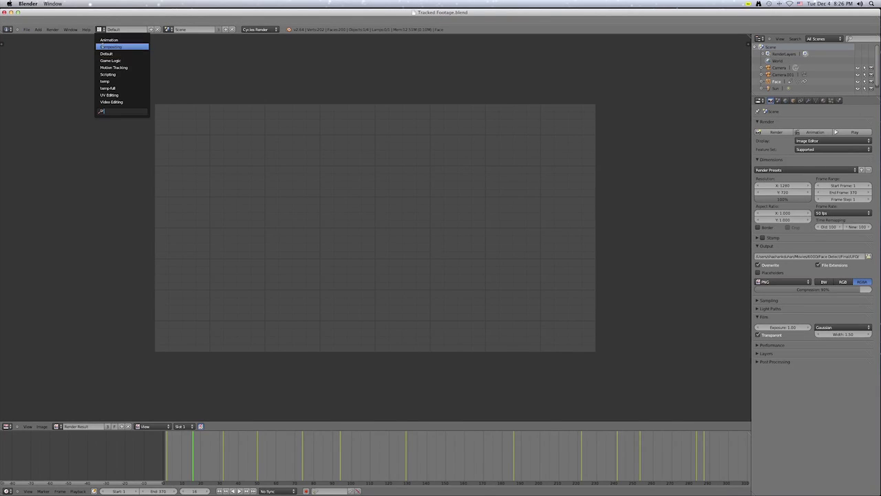
{"action": "left_click", "coordinate": [106, 66]}
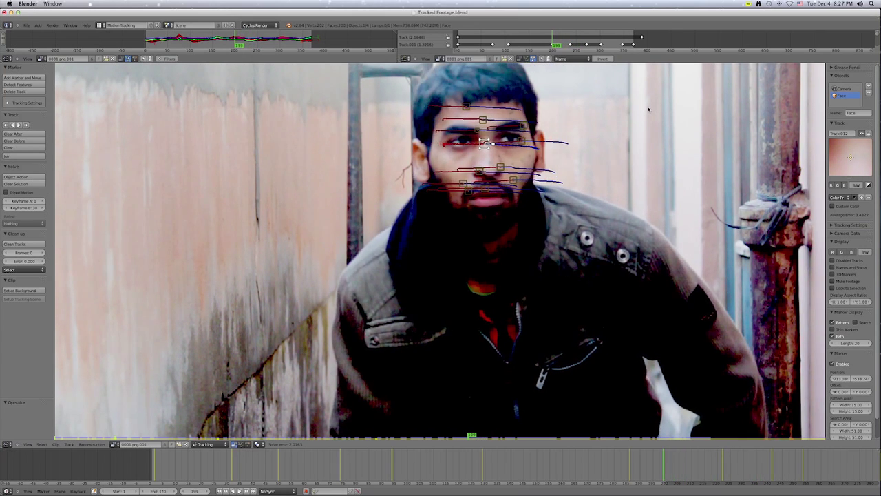
- Review the Face object's facial tracks and solve the object motion with keyframes 1 and 30
{"action": "scroll", "coordinate": [647, 110], "scroll_direction": "down", "scroll_amount": 2}
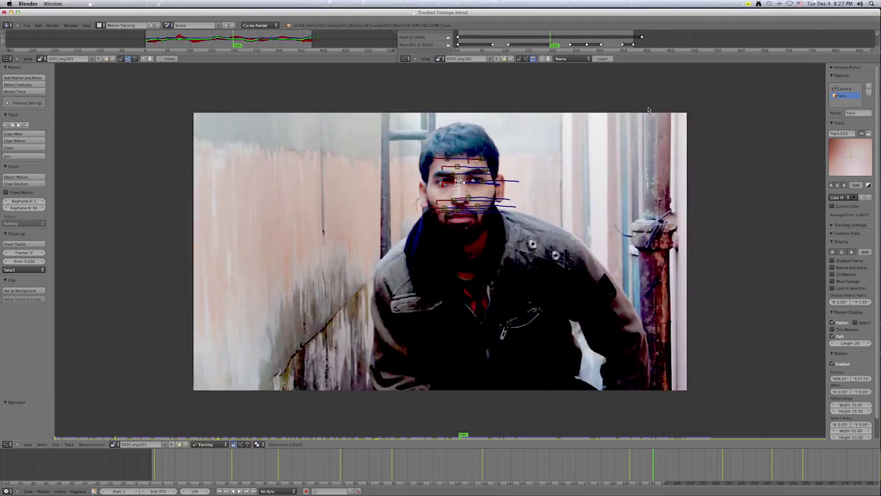
{"action": "scroll", "coordinate": [647, 111], "scroll_direction": "up", "scroll_amount": 10}
{"action": "scroll", "coordinate": [649, 117], "scroll_direction": "down", "scroll_amount": 8}
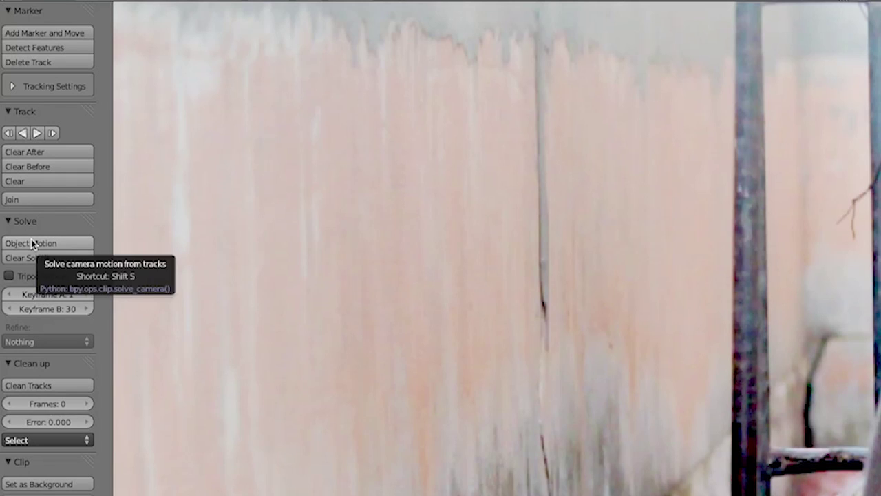
{"action": "left_click", "coordinate": [29, 242]}
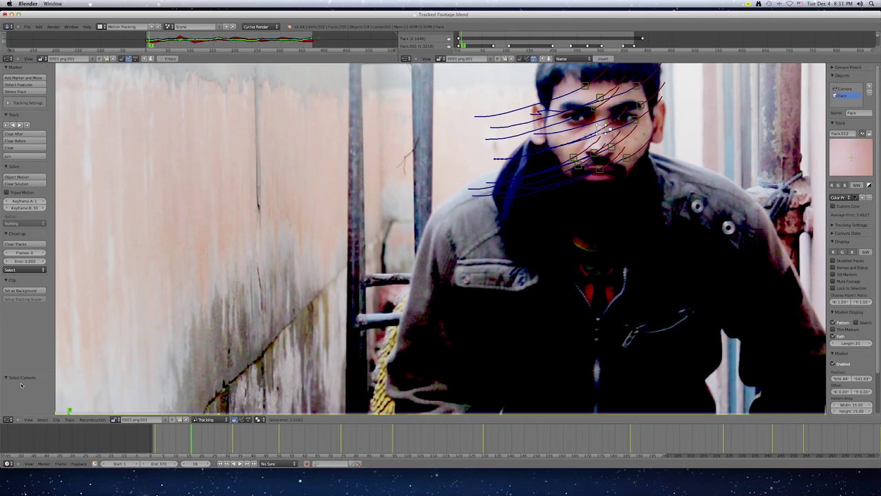
- Switch to the Default layout and add a cube at the scene origin
{"action": "left_click", "coordinate": [101, 26]}
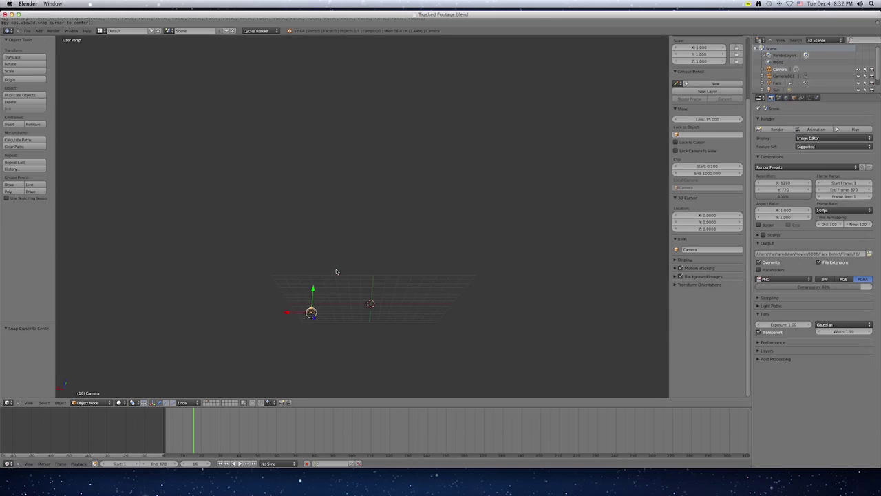
{"action": "scroll", "coordinate": [336, 272], "scroll_direction": "up", "scroll_amount": 4}
{"action": "key", "text": "shift+a"}
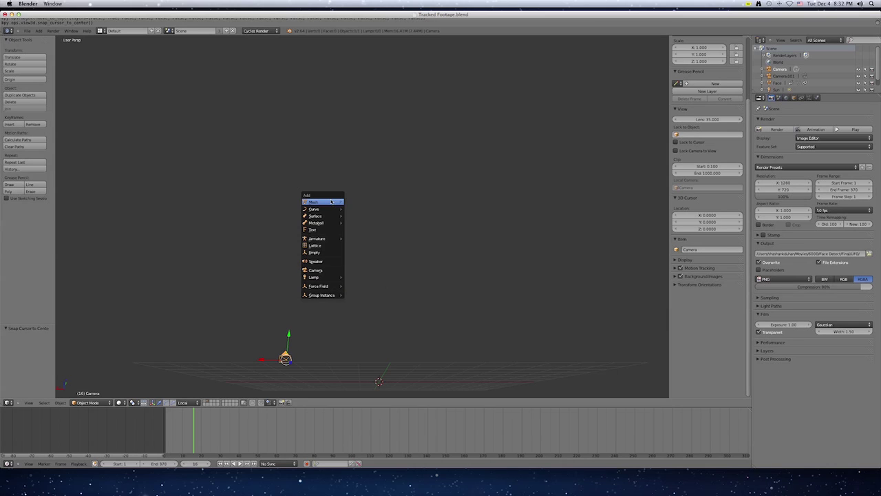
{"action": "mouse_move", "coordinate": [331, 201]}
{"action": "left_click", "coordinate": [358, 211]}
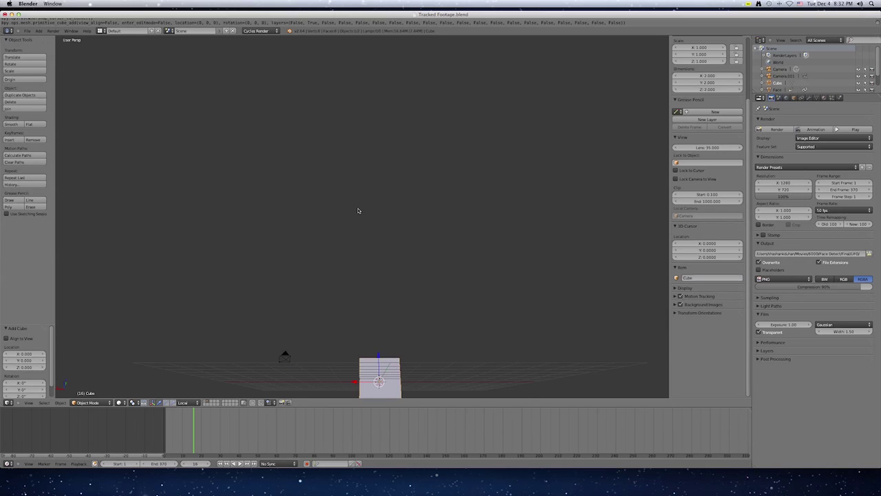
- Set the 3D viewport to front view and add a camera at the scene origin
{"action": "scroll", "coordinate": [351, 237], "scroll_direction": "up", "scroll_amount": 3}
{"action": "scroll", "coordinate": [352, 238], "scroll_direction": "down", "scroll_amount": 3}
{"action": "scroll", "coordinate": [351, 238], "scroll_direction": "up", "scroll_amount": 3}
{"action": "scroll", "coordinate": [351, 238], "scroll_direction": "down", "scroll_amount": 3, "text": "shift"}
{"action": "scroll", "coordinate": [351, 238], "scroll_direction": "up", "scroll_amount": 5, "text": "shift"}
{"action": "key", "text": "KP_1"}
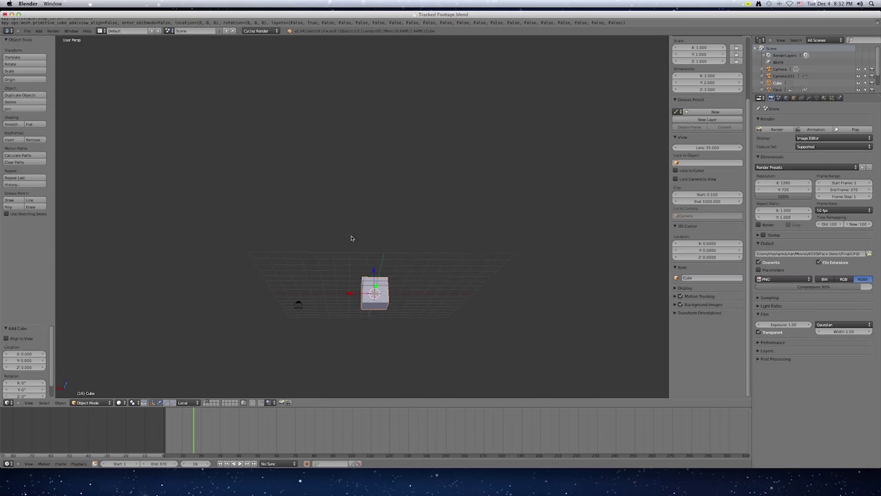
{"action": "scroll", "coordinate": [348, 268], "scroll_direction": "up", "scroll_amount": 2}
{"action": "scroll", "coordinate": [348, 268], "scroll_direction": "down", "scroll_amount": 1}
{"action": "key", "text": "shift+a"}
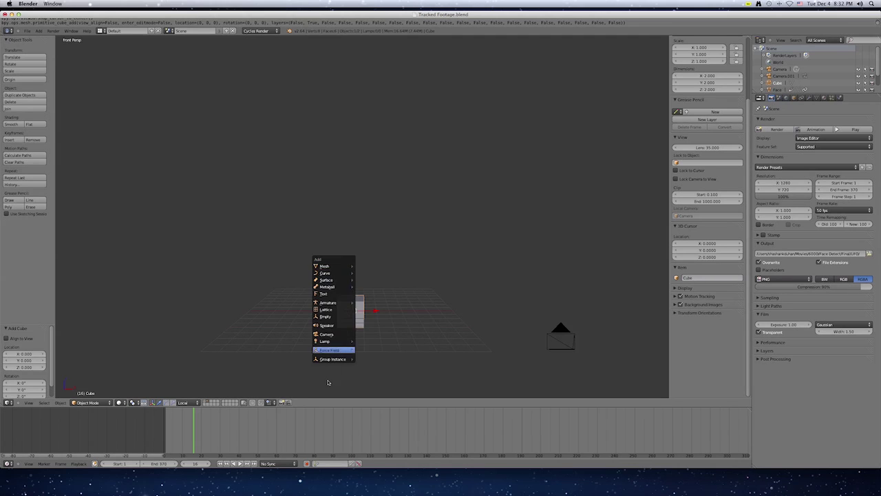
{"action": "key", "text": "Escape"}
{"action": "key", "text": "shift+a"}
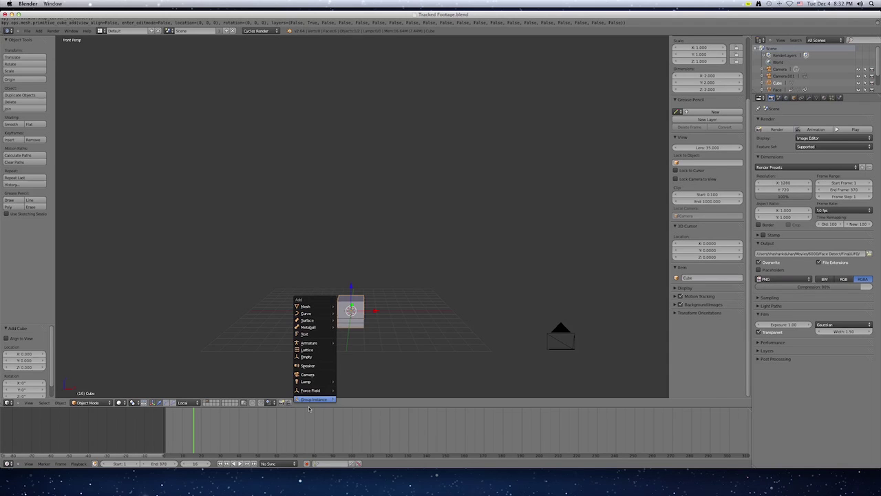
{"action": "left_click", "coordinate": [309, 377]}
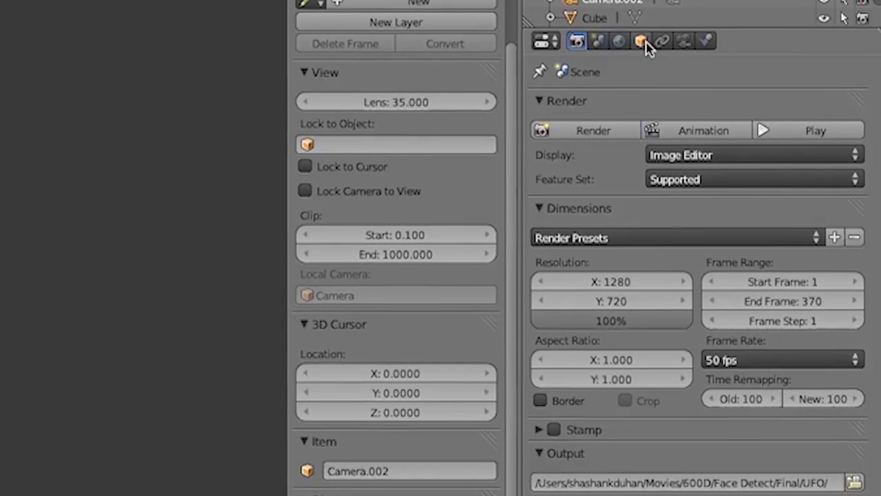
- Rename the new camera object as BOx
{"action": "left_click", "coordinate": [683, 57]}
{"action": "left_click", "coordinate": [562, 105]}
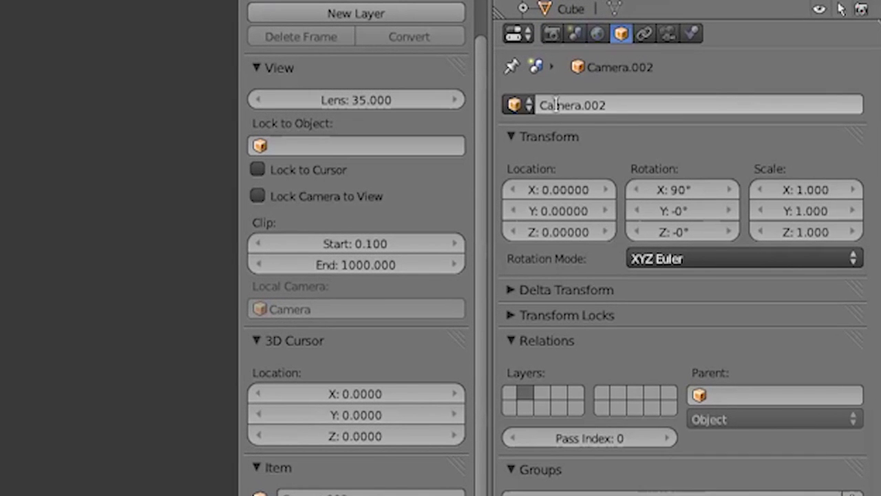
{"action": "type", "text": "Back"}
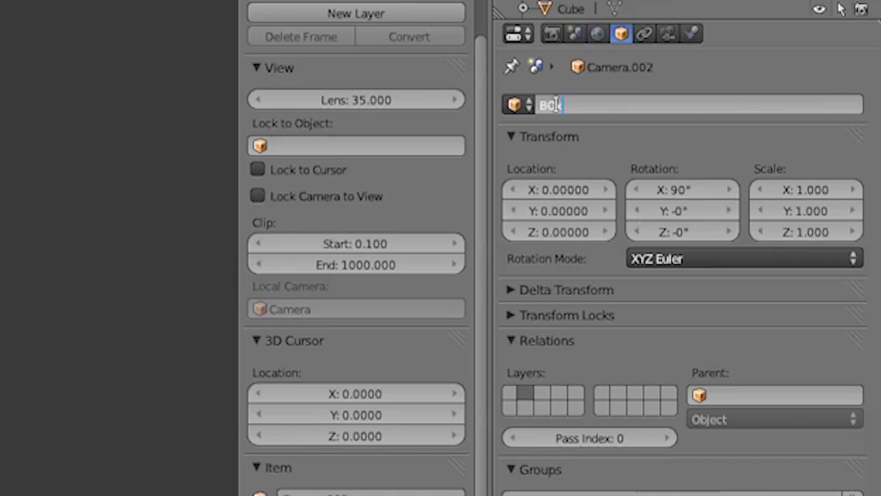
{"action": "type", "text": "x"}
{"action": "key", "text": "Return"}
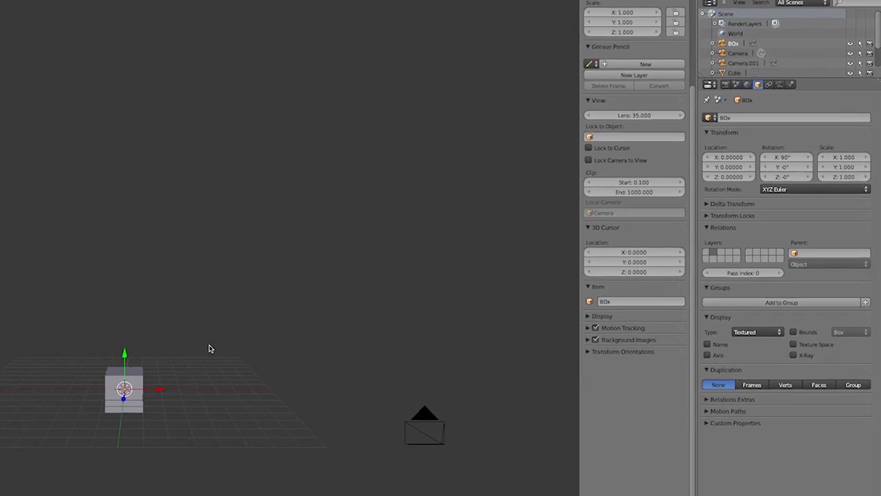
- Show the scene in wireframe and rename the camera at the origin as Camera-2
{"action": "scroll", "coordinate": [373, 283], "scroll_direction": "up", "scroll_amount": 5}
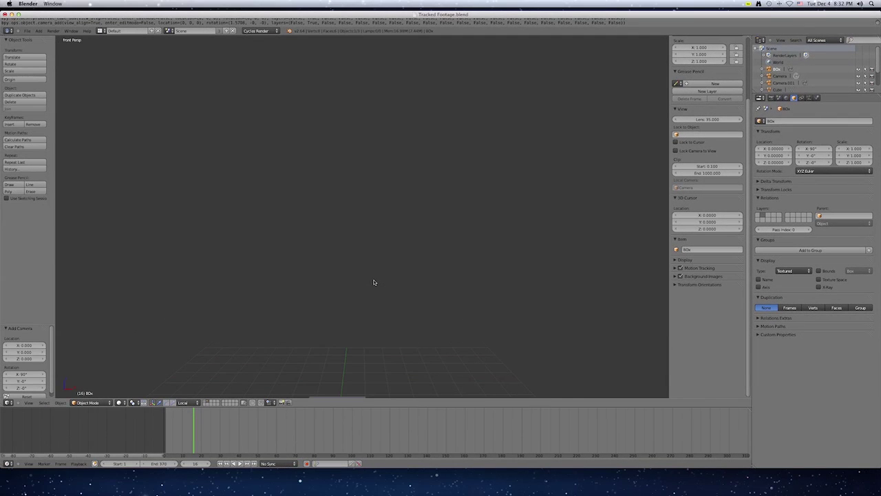
{"action": "scroll", "coordinate": [374, 282], "scroll_direction": "down", "scroll_amount": 5}
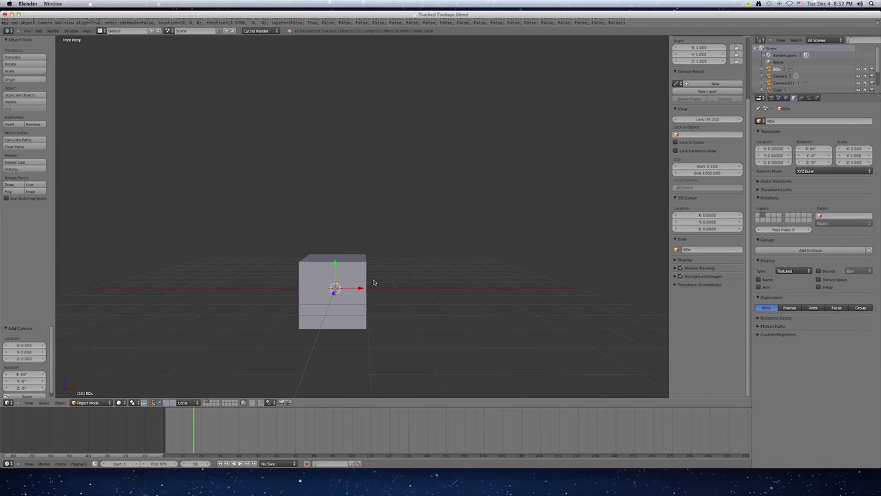
{"action": "key", "text": "z"}
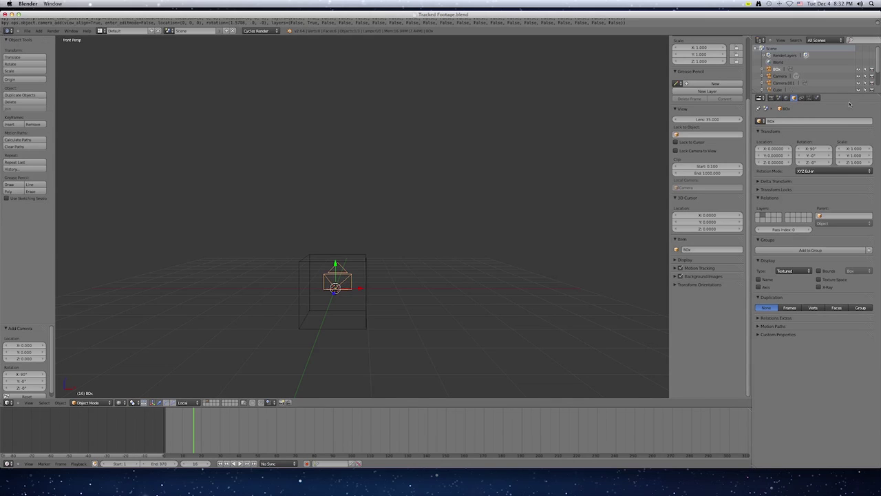
{"action": "left_click", "coordinate": [789, 121]}
{"action": "type", "text": "Camera-2"}
{"action": "key", "text": "Return"}
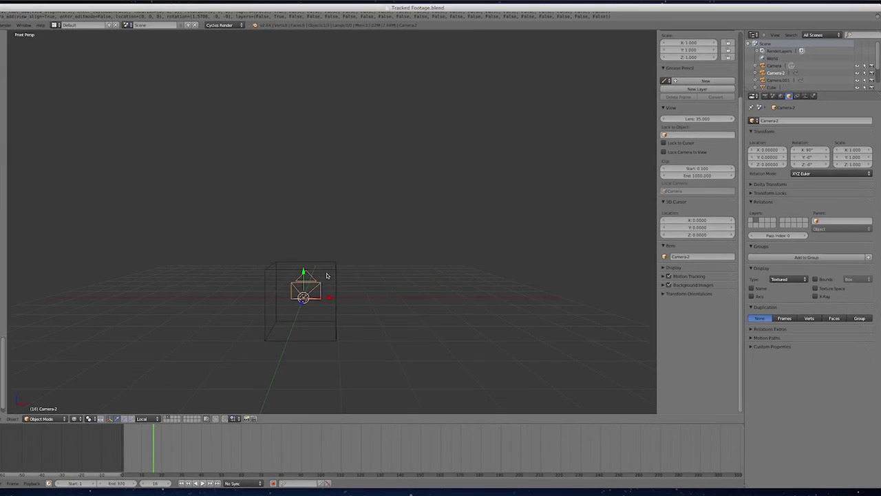
- Select the cube at the origin and rename it as Box
{"action": "right_click", "coordinate": [327, 276]}
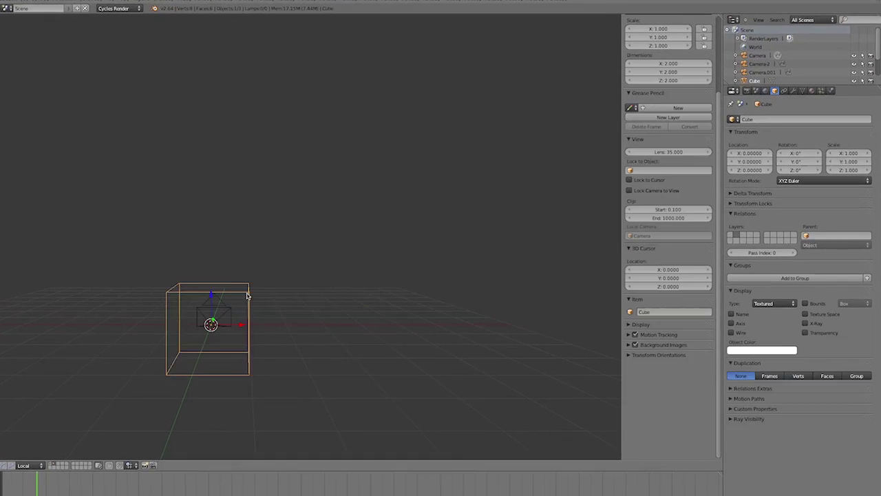
{"action": "left_click", "coordinate": [699, 115]}
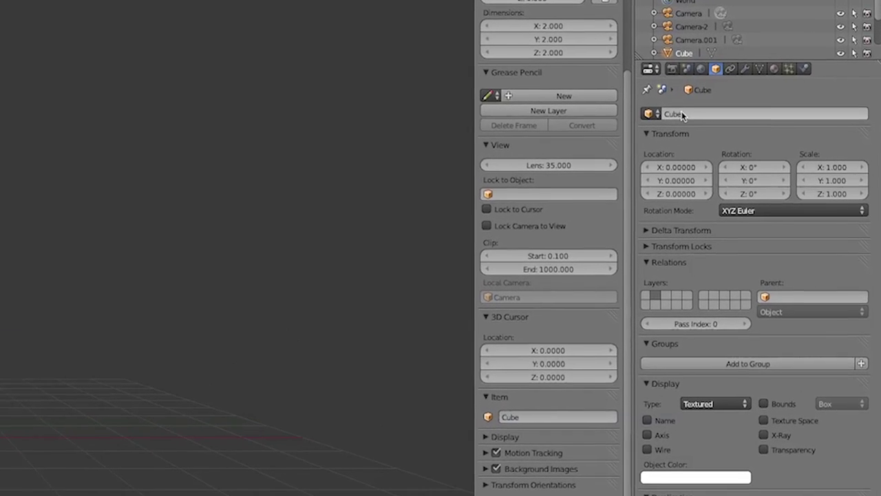
{"action": "type", "text": "Box"}
{"action": "key", "text": "Return"}
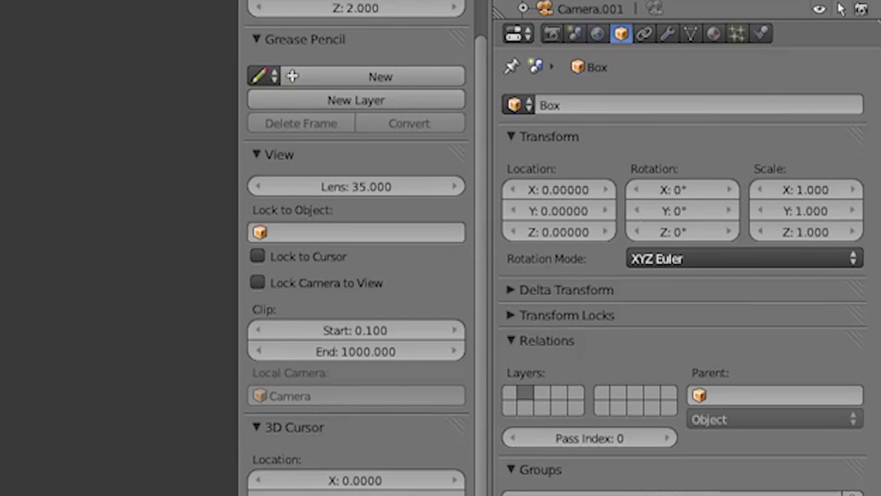
- Add an Object Solver constraint to the Box and set its tracking object to Face
{"action": "left_click", "coordinate": [645, 34]}
{"action": "left_click", "coordinate": [637, 107]}
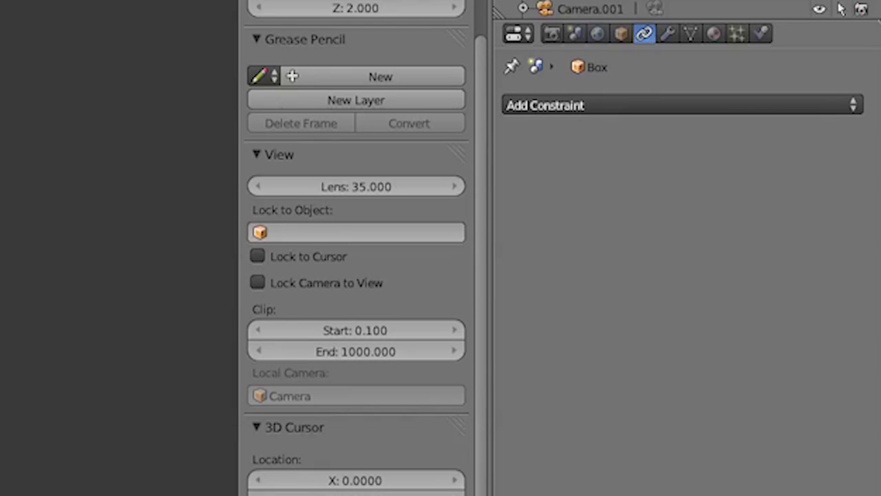
{"action": "left_click", "coordinate": [780, 104]}
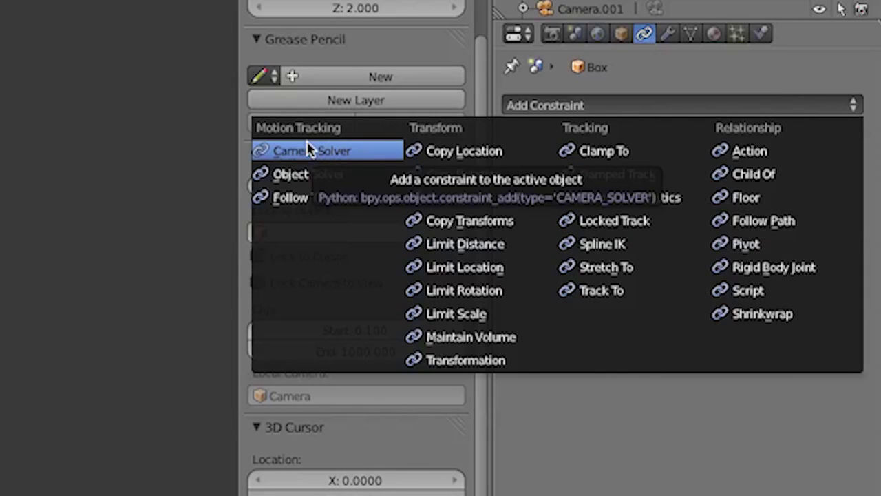
{"action": "left_click", "coordinate": [304, 181]}
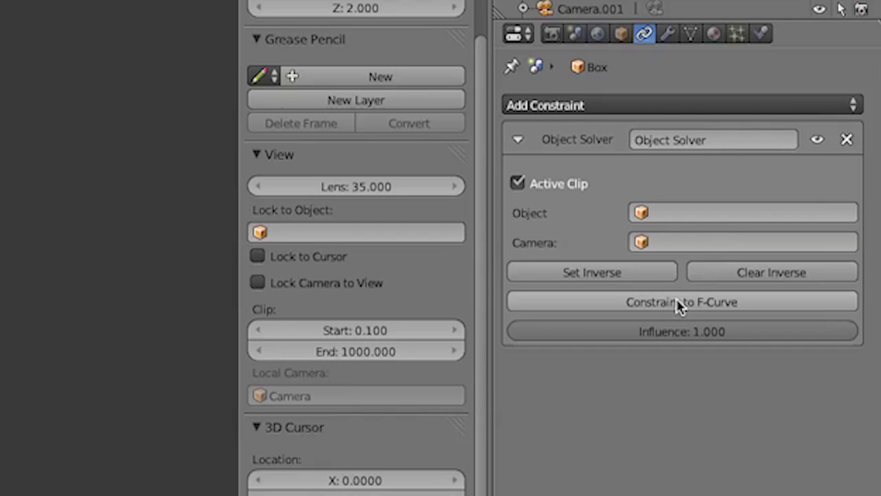
{"action": "left_click", "coordinate": [670, 212]}
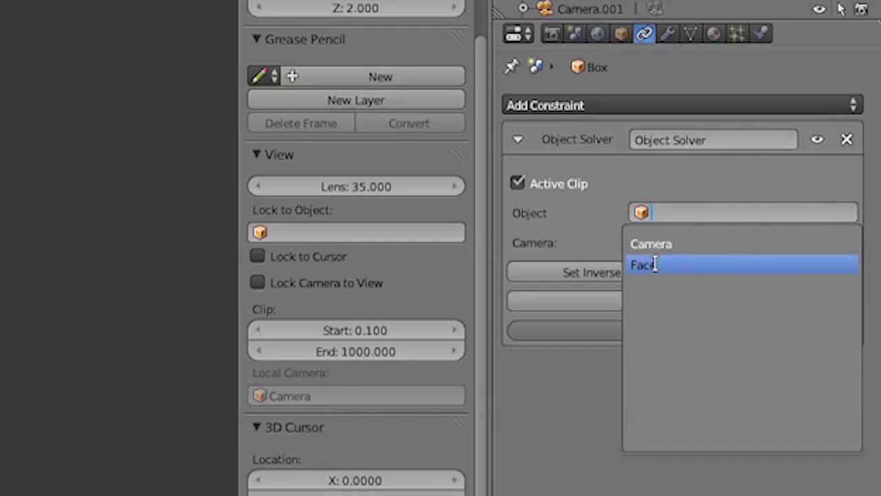
{"action": "left_click", "coordinate": [654, 265]}
{"action": "left_click", "coordinate": [663, 214]}
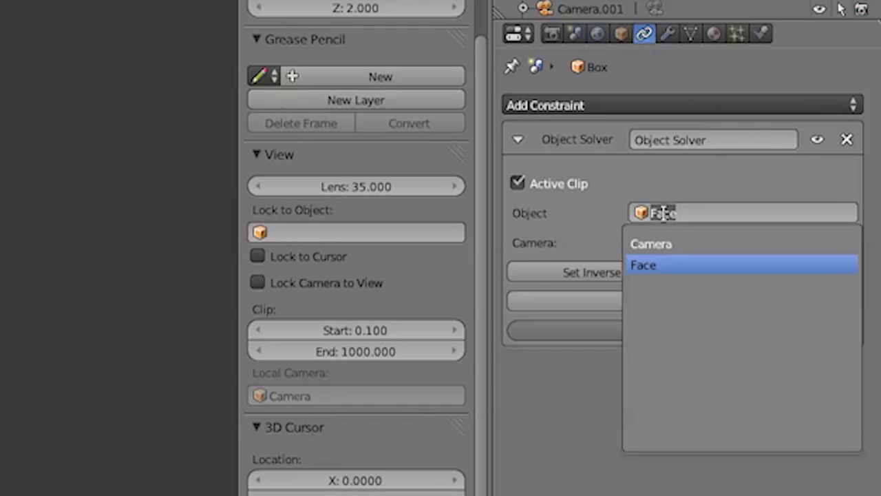
{"action": "left_click", "coordinate": [644, 263]}
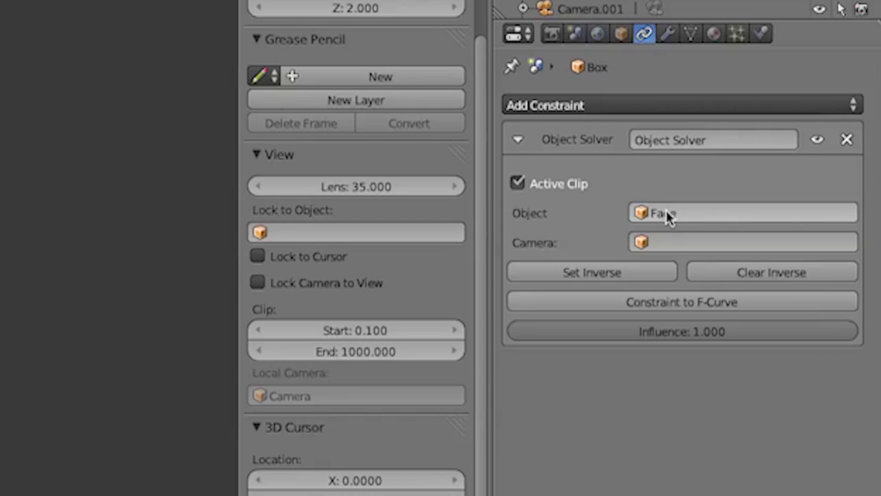
- Leave the constraint's camera unassigned and switch to the Motion Tracking layout
{"action": "left_click", "coordinate": [662, 236]}
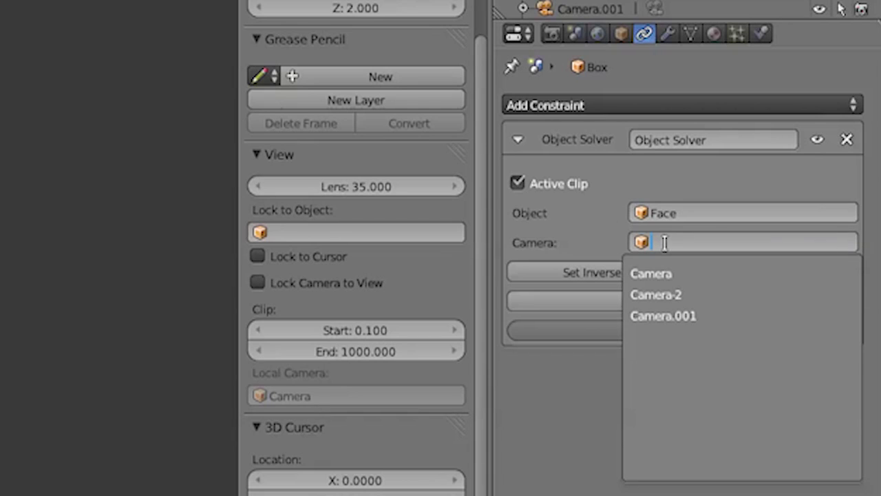
{"action": "left_click", "coordinate": [583, 204]}
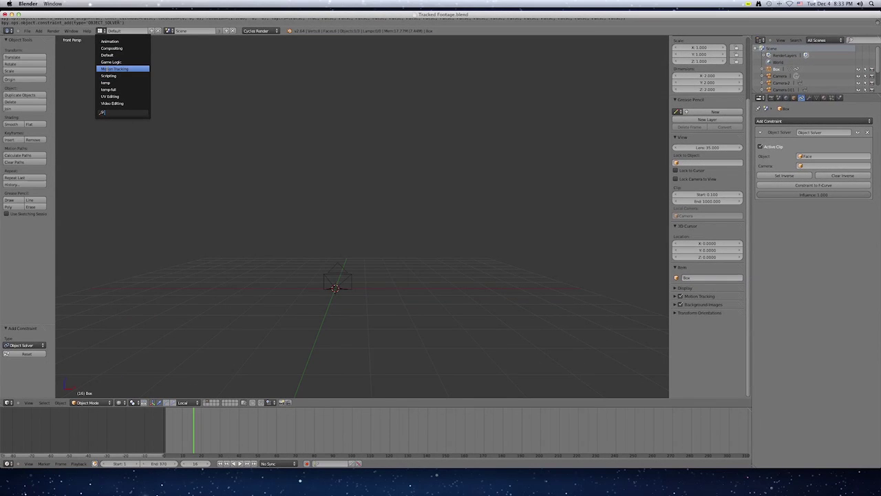
{"action": "left_click", "coordinate": [110, 69]}
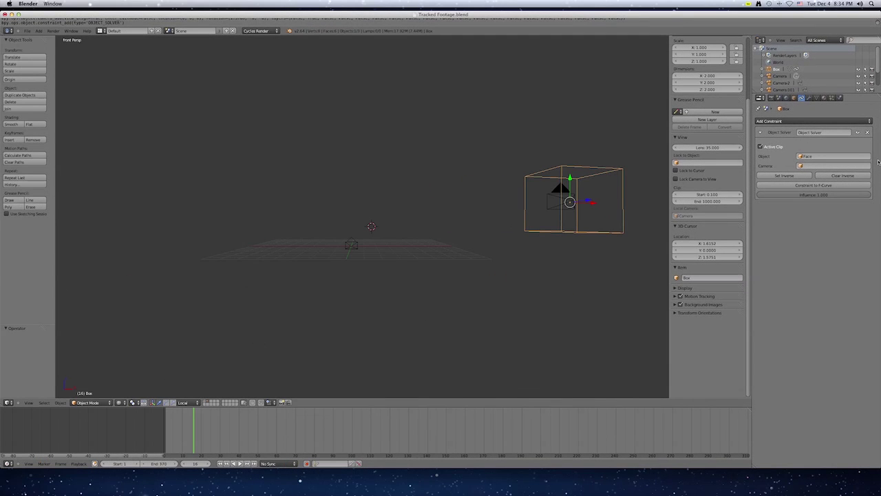
- Assign Camera-2 as the camera of the Box's Object Solver constraint
{"action": "right_click", "coordinate": [822, 166]}
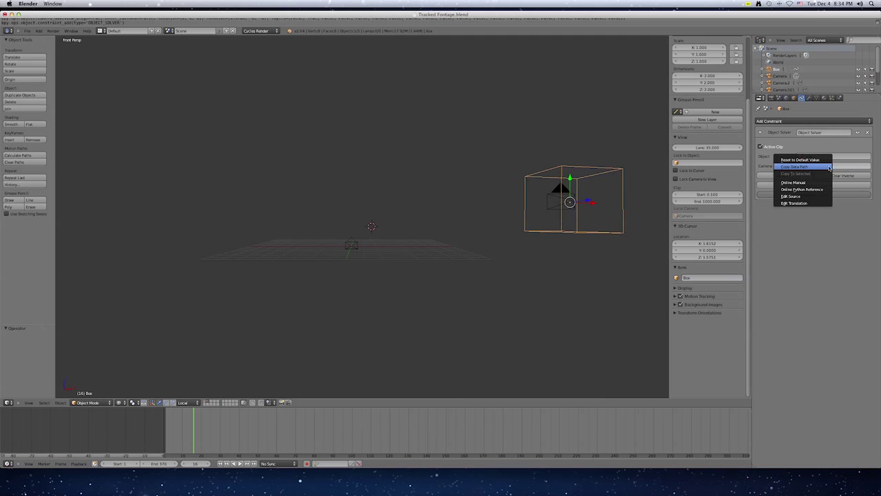
{"action": "key", "text": "Escape"}
{"action": "left_click", "coordinate": [826, 166]}
{"action": "left_click", "coordinate": [826, 182]}
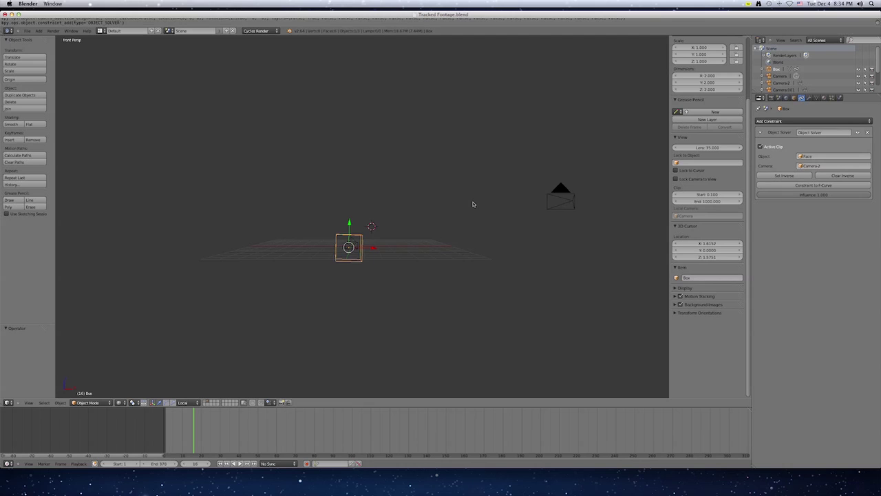
- Look through the scene camera in solid shading and play the animation to check the Box's motion against the footage
{"action": "key", "text": "KP_0"}
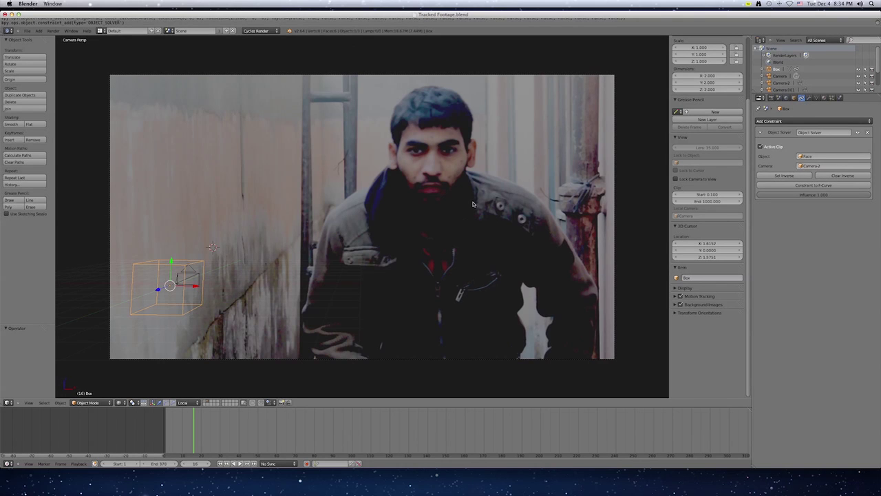
{"action": "key", "text": "z"}
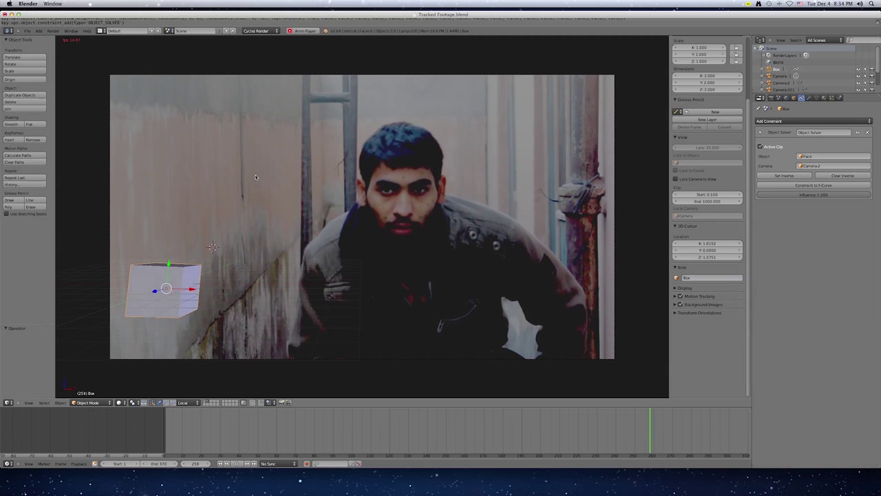
{"action": "key", "text": "shift+s"}
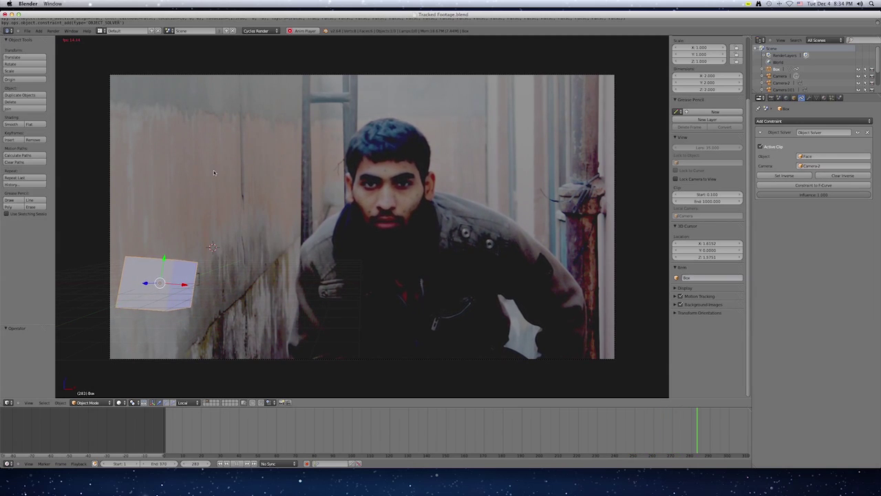
{"action": "key", "text": "alt+a"}
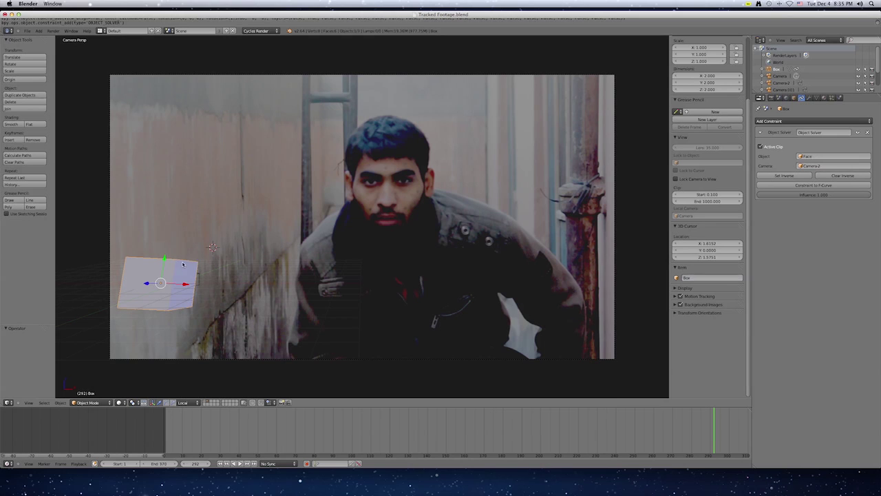
- Select Camera-2 and move it higher in the frame and about 4.19 units along its local X axis, placing the Box beside the head
{"action": "right_click", "coordinate": [181, 278]}
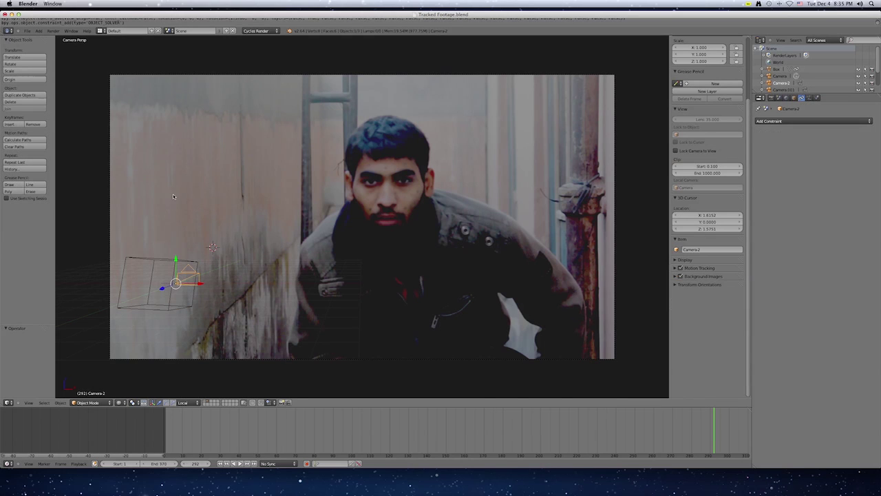
{"action": "left_click_drag", "start_coordinate": [176, 260], "coordinate": [294, 190]}
{"action": "left_click", "coordinate": [180, 171]}
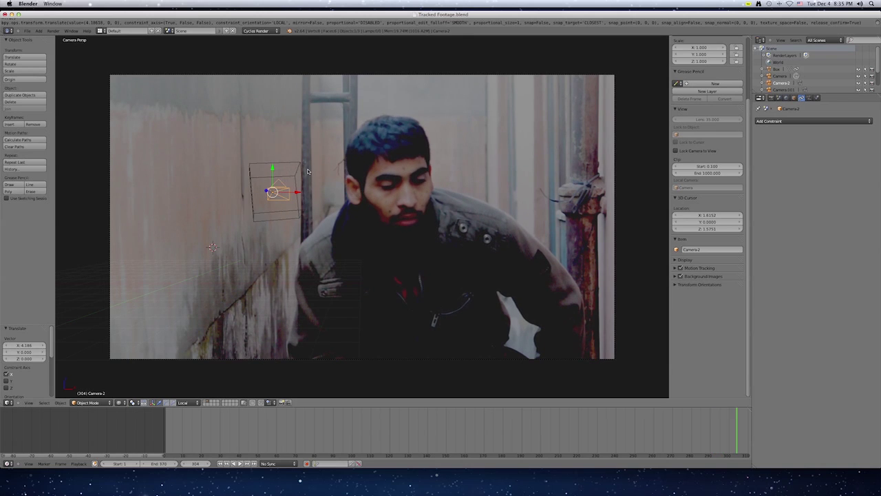
- Step back and forth through about frames 284 to 324 in solid shading to compare the Box's rotation with the head's movement
{"action": "scroll", "coordinate": [307, 172], "scroll_direction": "down", "scroll_amount": 5}
{"action": "scroll", "coordinate": [308, 171], "scroll_direction": "up", "scroll_amount": 5}
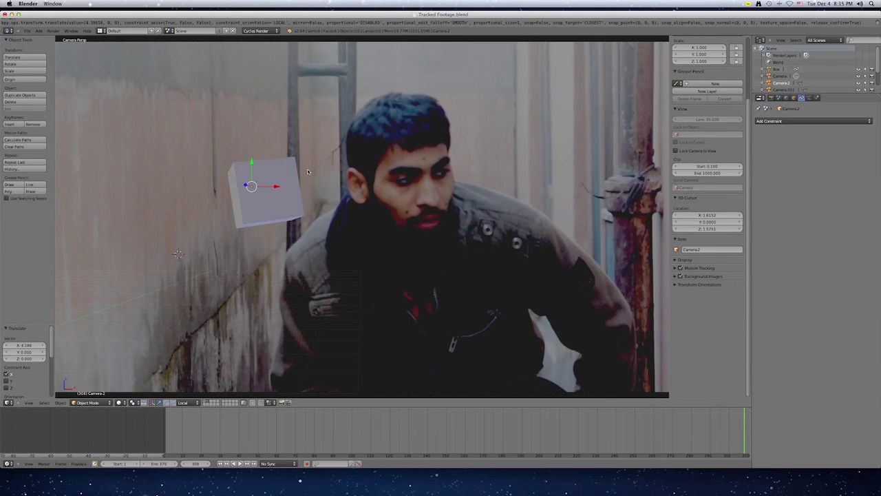
{"action": "scroll", "coordinate": [307, 171], "scroll_direction": "up", "scroll_amount": 20, "text": "alt"}
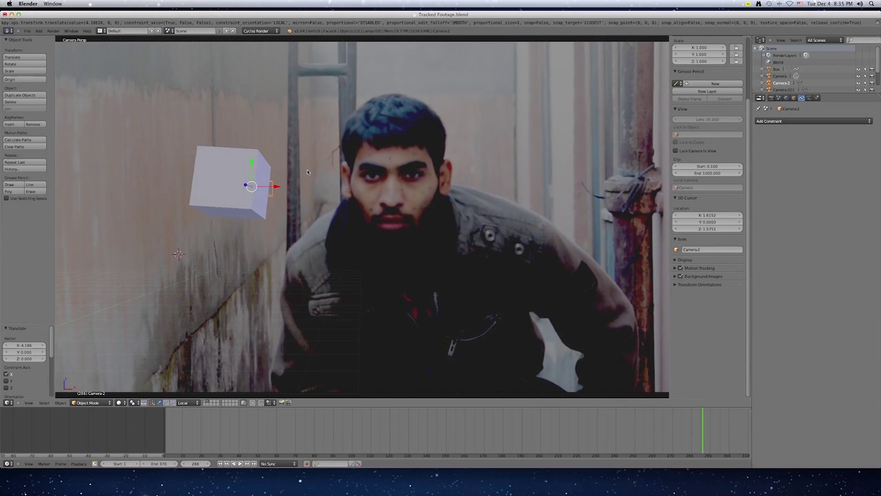
{"action": "scroll", "coordinate": [307, 171], "scroll_direction": "down", "scroll_amount": 10, "text": "alt"}
{"action": "scroll", "coordinate": [308, 172], "scroll_direction": "down", "scroll_amount": 6, "text": "alt"}
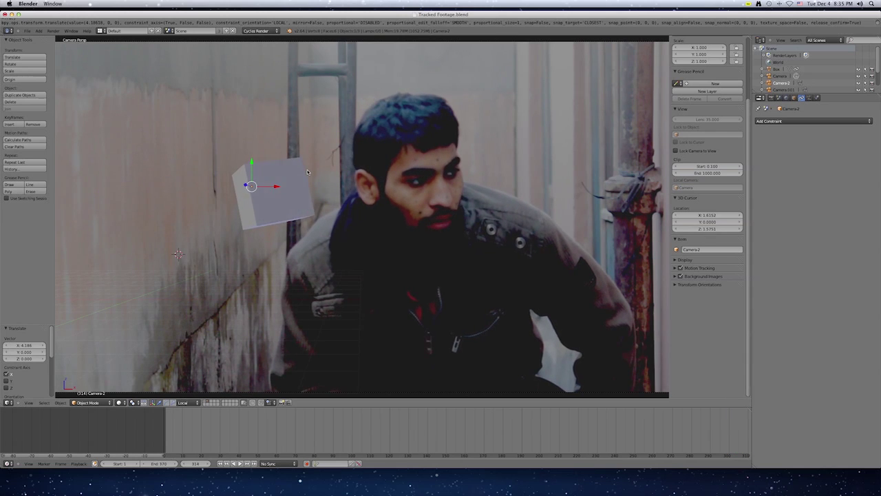
{"action": "scroll", "coordinate": [308, 171], "scroll_direction": "up", "scroll_amount": 10, "text": "alt"}
{"action": "scroll", "coordinate": [308, 171], "scroll_direction": "down", "scroll_amount": 20, "text": "alt"}
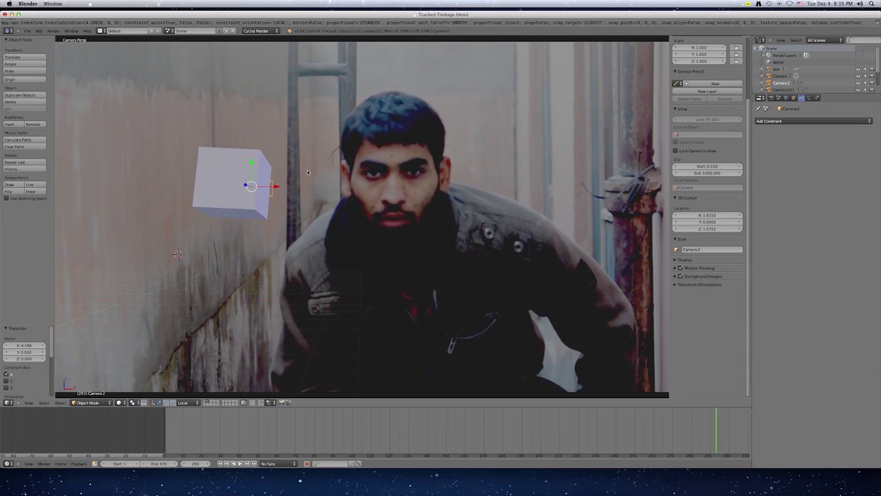
{"action": "scroll", "coordinate": [308, 171], "scroll_direction": "down", "scroll_amount": 8, "text": "alt"}
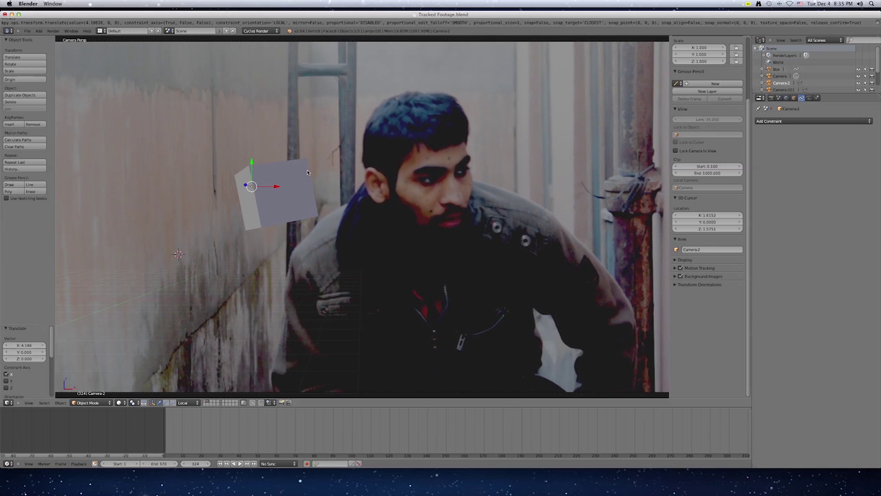
{"action": "scroll", "coordinate": [306, 172], "scroll_direction": "up", "scroll_amount": 20, "text": "alt"}
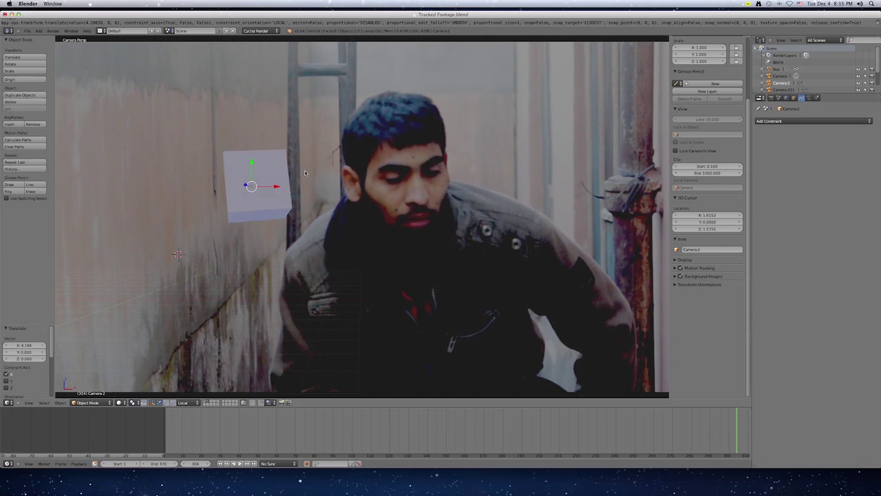
{"action": "scroll", "coordinate": [305, 173], "scroll_direction": "up", "scroll_amount": 20, "text": "alt"}
{"action": "scroll", "coordinate": [304, 173], "scroll_direction": "down", "scroll_amount": 20, "text": "alt"}
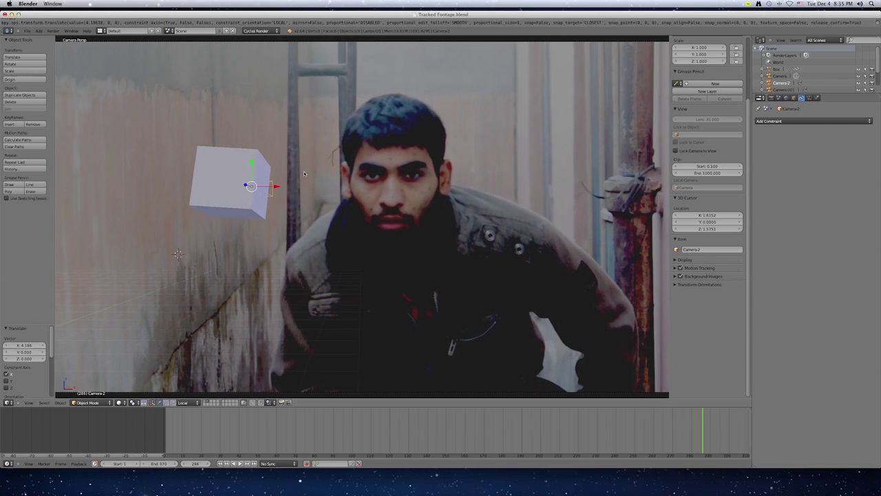
{"action": "scroll", "coordinate": [304, 173], "scroll_direction": "down", "scroll_amount": 10, "text": "alt"}
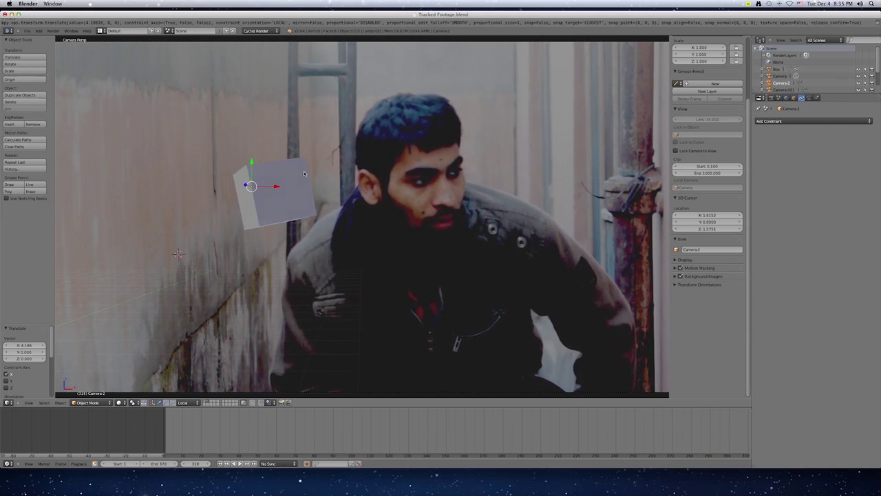
- Step through the frames around 301 to 318 and view the Box up close to check its rotation against the face
{"action": "scroll", "coordinate": [305, 174], "scroll_direction": "up", "scroll_amount": 8, "text": "alt"}
{"action": "scroll", "coordinate": [304, 174], "scroll_direction": "down", "scroll_amount": 3, "text": "alt"}
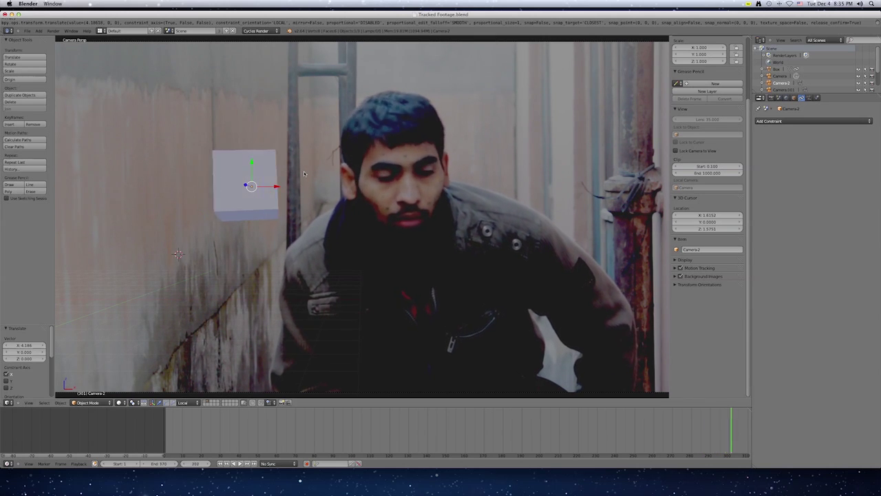
{"action": "scroll", "coordinate": [305, 165], "scroll_direction": "down", "scroll_amount": 5}
{"action": "scroll", "coordinate": [305, 163], "scroll_direction": "up", "scroll_amount": 8}
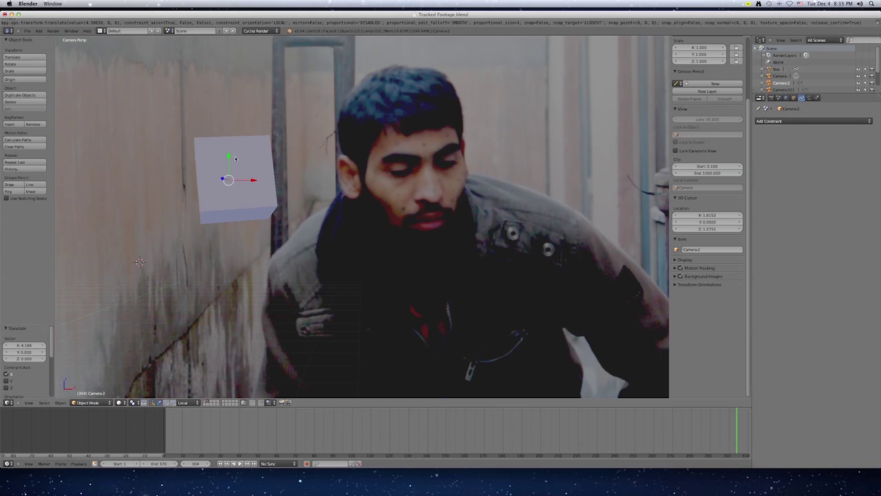
{"action": "right_click", "coordinate": [212, 160]}
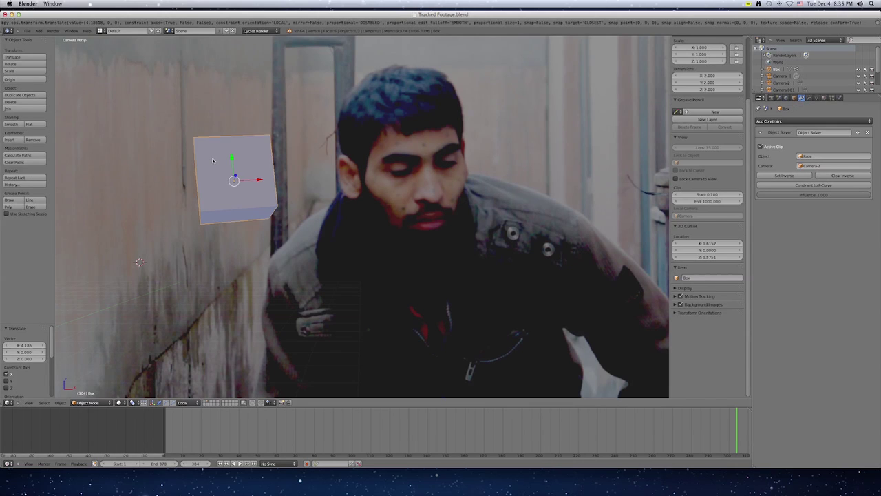
{"action": "key", "text": "Tab"}
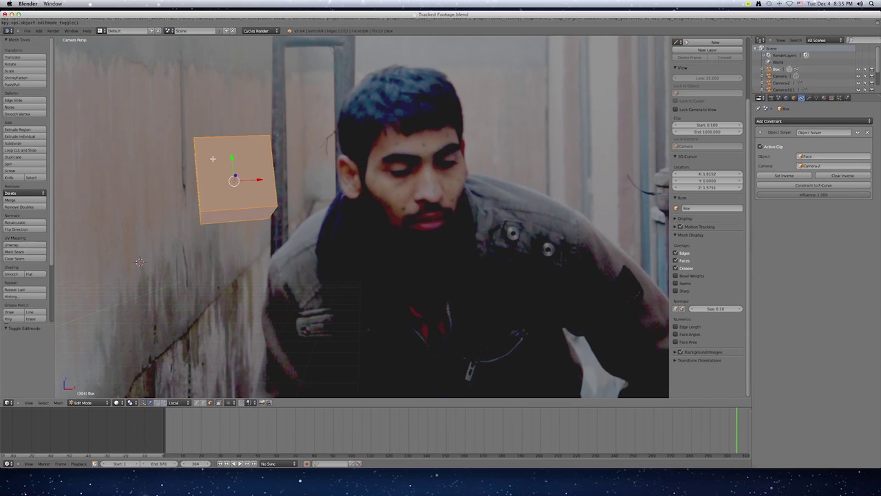
{"action": "key", "text": "s"}
{"action": "key", "text": "z"}
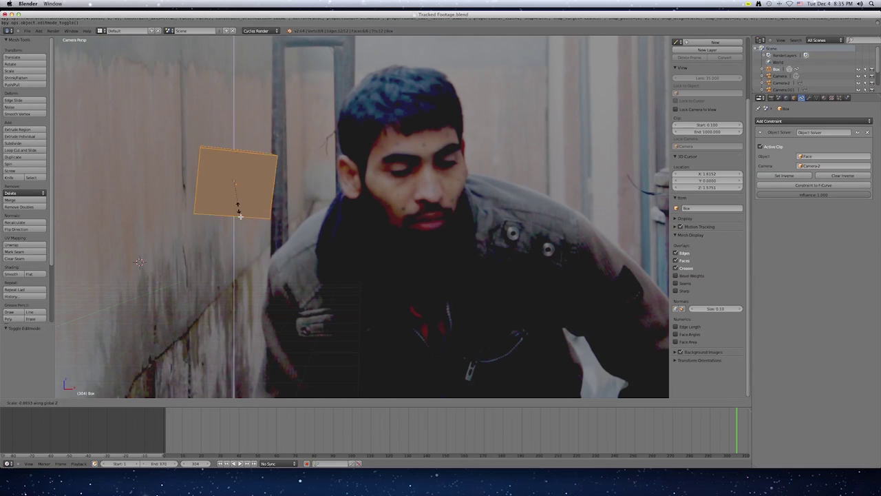
{"action": "key", "text": "Escape"}
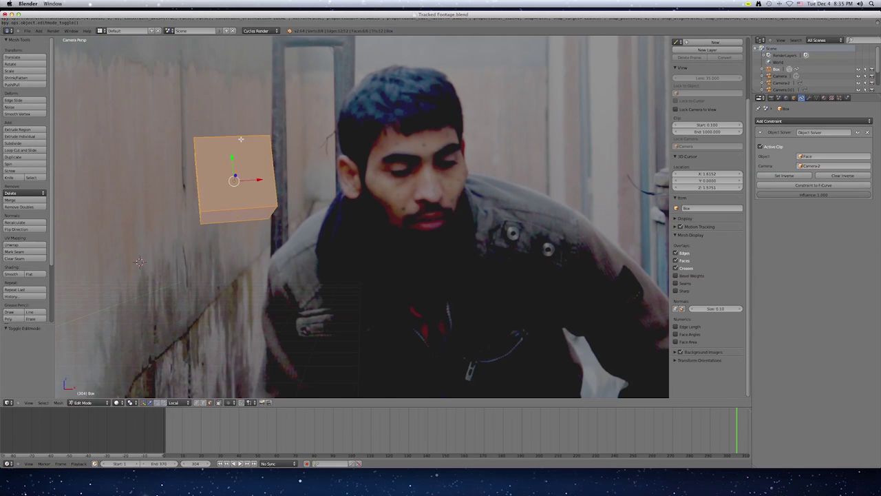
{"action": "key", "text": "Tab"}
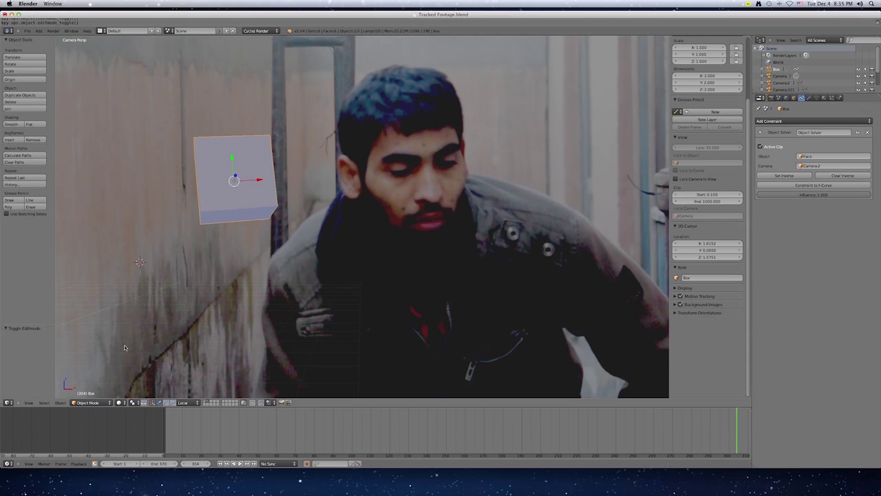
- Show the first scene layer with the UFO model in place of the Box and check it against the footage
{"action": "left_click", "coordinate": [206, 402]}
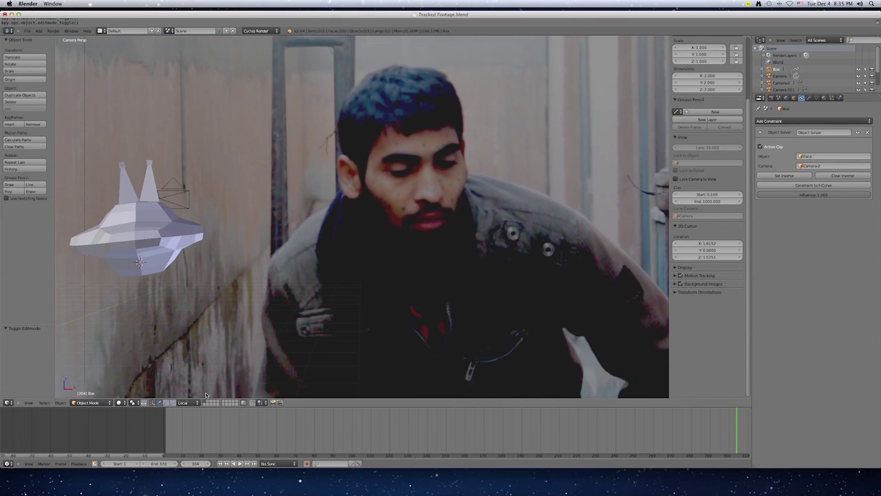
{"action": "scroll", "coordinate": [142, 236], "scroll_direction": "down", "scroll_amount": 4}
{"action": "scroll", "coordinate": [142, 238], "scroll_direction": "up", "scroll_amount": 5}
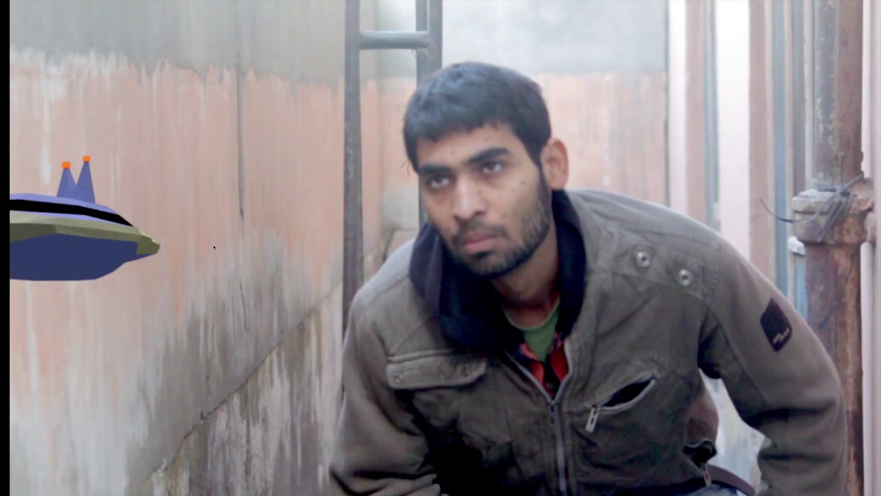
- Play the rendered UFO0001-0370.mov in QuickTime Player, move its window off the UFO model, and quit the player
{"action": "key", "text": "space"}
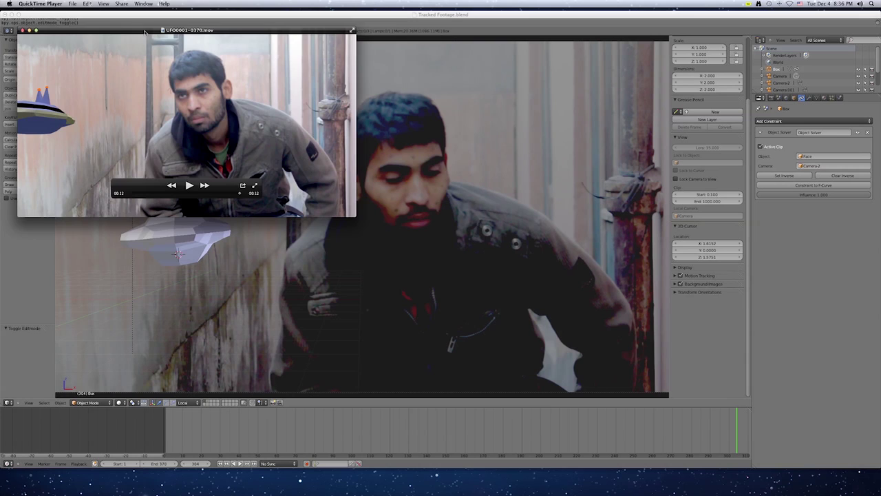
{"action": "left_click_drag", "start_coordinate": [79, 35], "coordinate": [462, 294]}
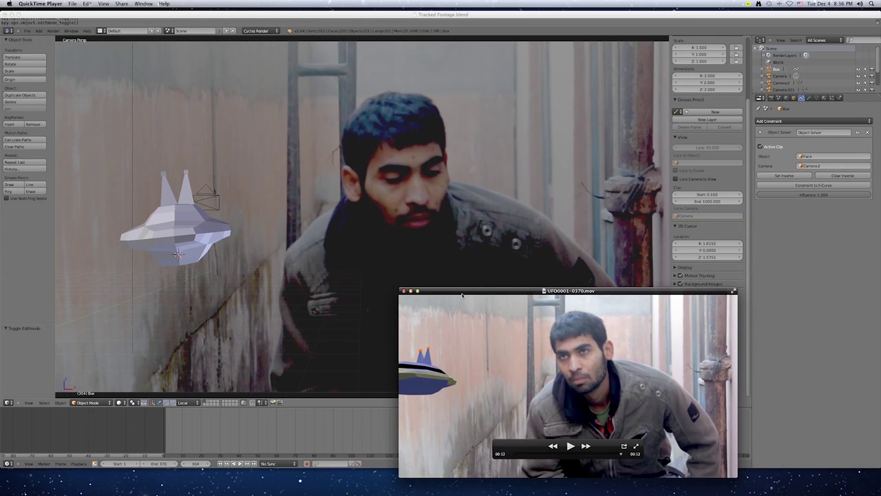
{"action": "key", "text": "super+q"}
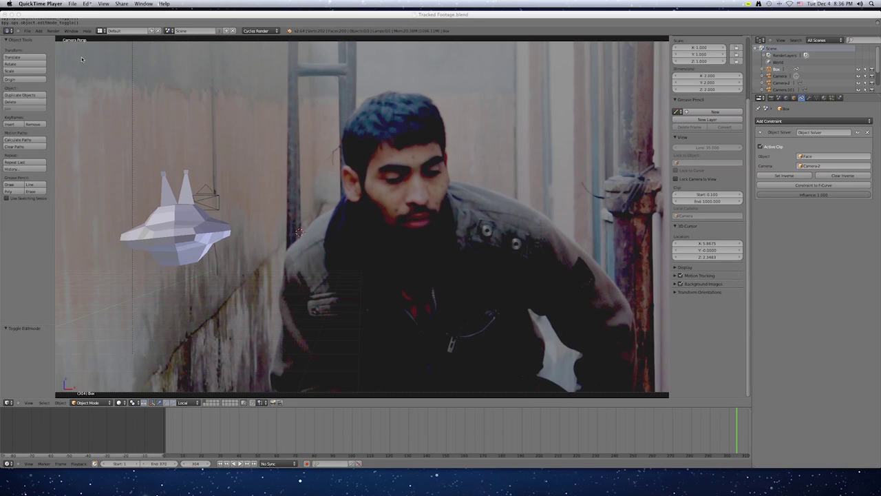
- Switch Blender to the Compositing screen layout and reposition the Movie Clip, Render Layers and Mix nodes
{"action": "left_click", "coordinate": [100, 30]}
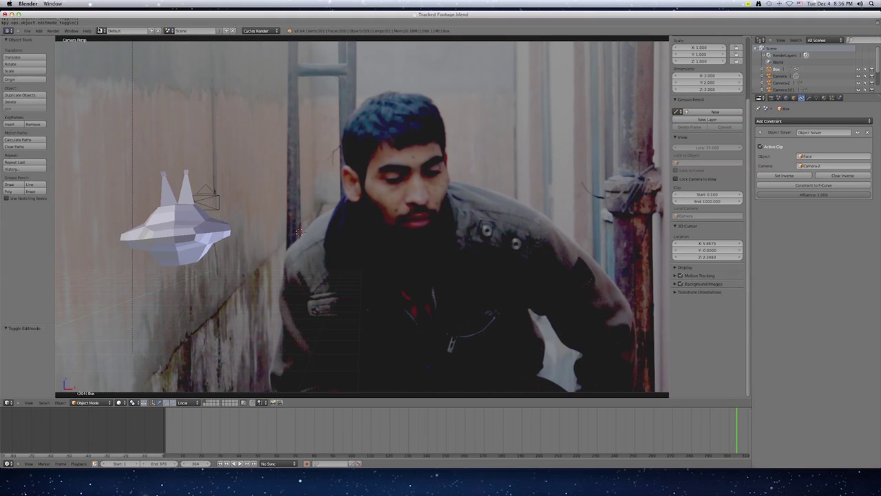
{"action": "left_click", "coordinate": [100, 31]}
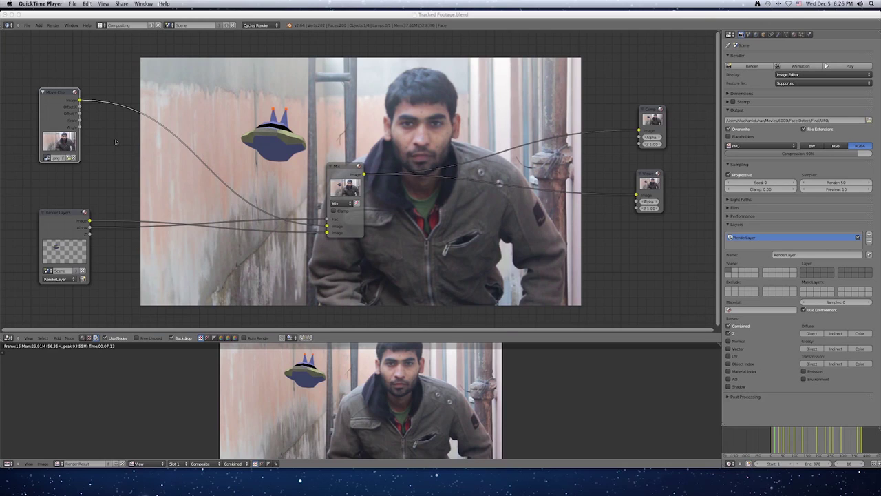
{"action": "left_click_drag", "start_coordinate": [55, 94], "coordinate": [77, 97]}
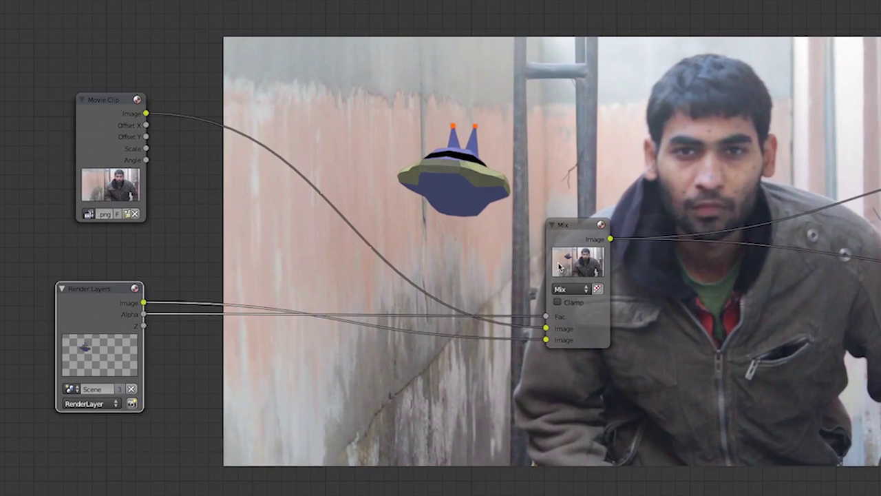
{"action": "mouse_move", "coordinate": [566, 224]}
{"action": "left_mouse_down"}
{"action": "mouse_move", "coordinate": [544, 218]}
{"action": "mouse_move", "coordinate": [553, 227]}
{"action": "left_mouse_up"}
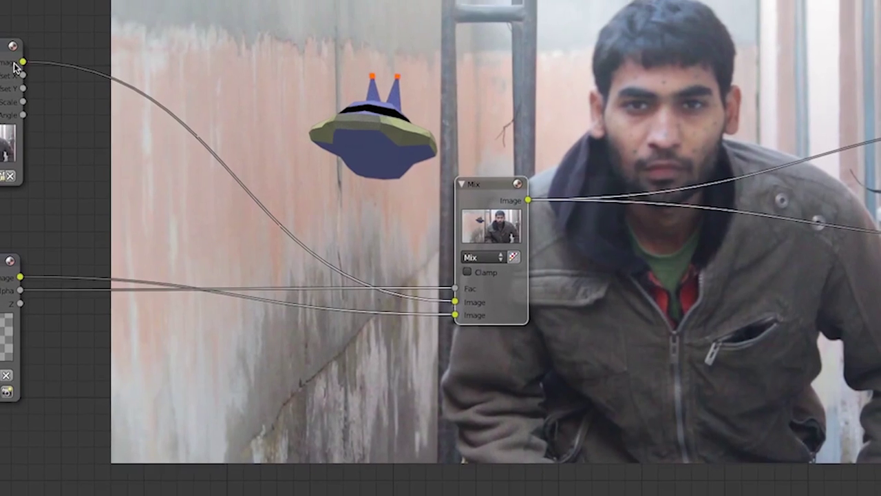
{"action": "left_click_drag", "start_coordinate": [15, 65], "coordinate": [434, 294]}
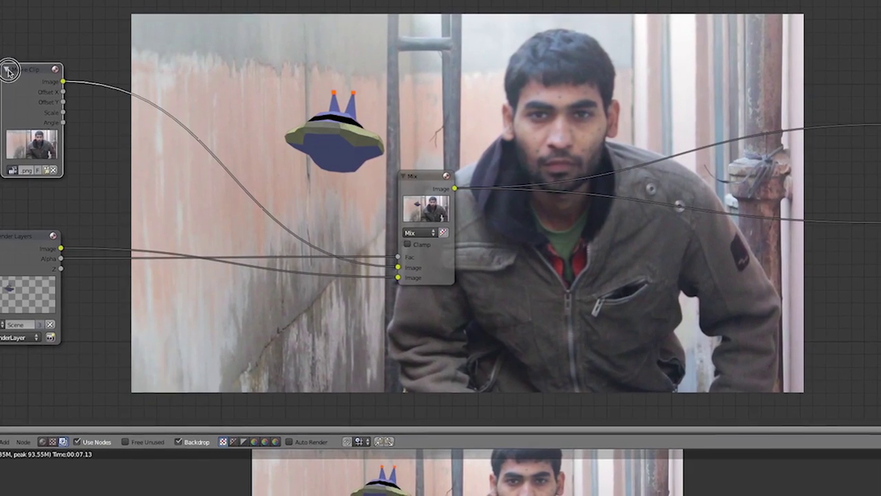
{"action": "left_click_drag", "start_coordinate": [20, 72], "coordinate": [4, 57]}
{"action": "left_click_drag", "start_coordinate": [12, 235], "coordinate": [11, 209]}
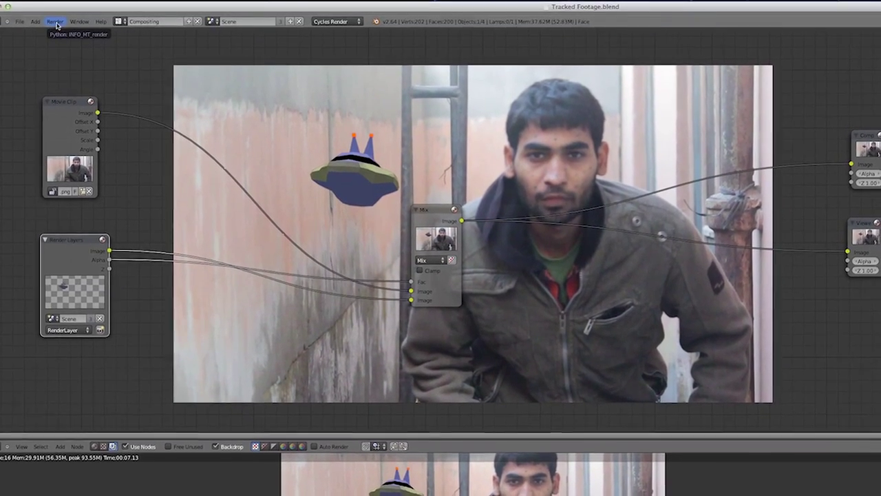
- Render the current frame as an image and view its RenderLayer result, returning to the Composite result
{"action": "left_click", "coordinate": [58, 20]}
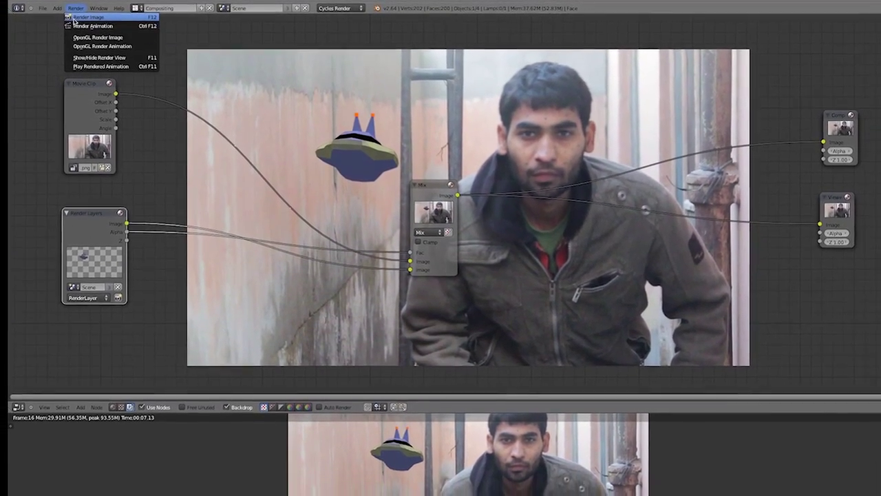
{"action": "left_click", "coordinate": [69, 23]}
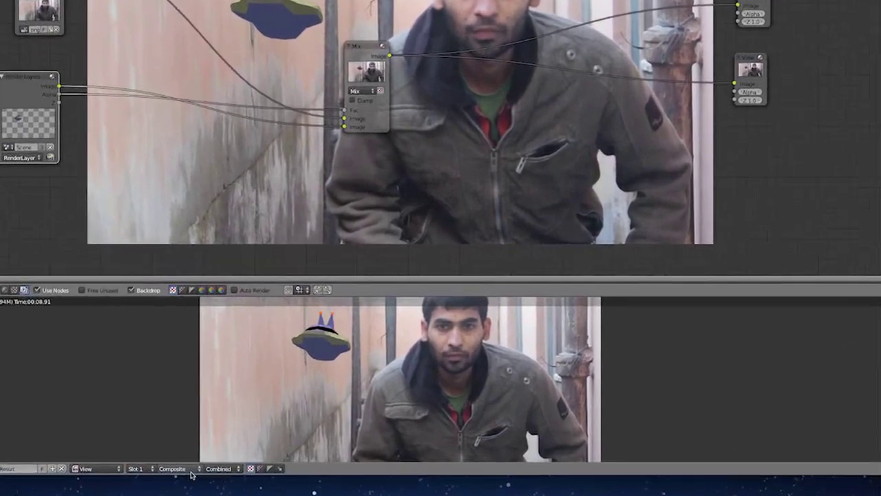
{"action": "left_click", "coordinate": [218, 464]}
{"action": "left_click", "coordinate": [164, 449]}
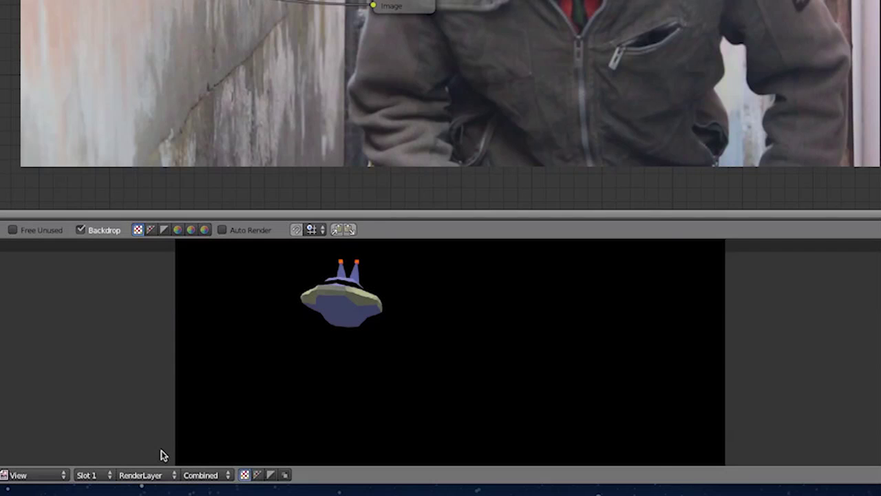
{"action": "left_click", "coordinate": [132, 475]}
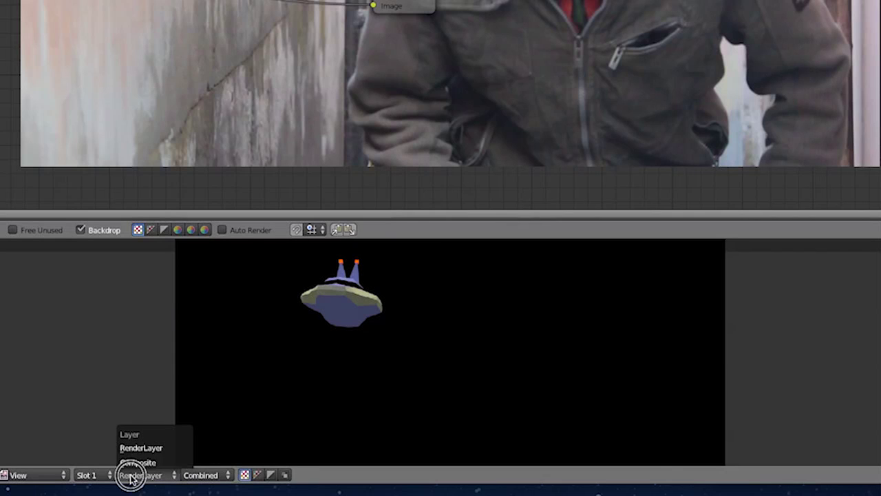
{"action": "left_click", "coordinate": [136, 462]}
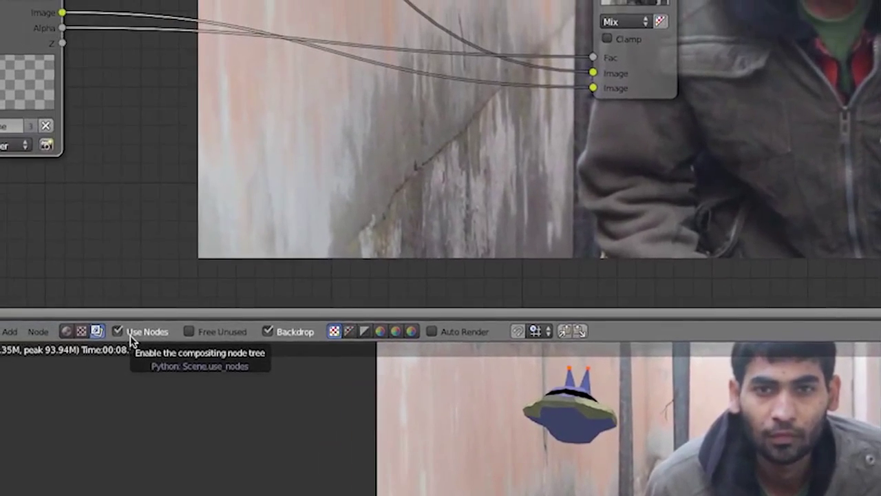
- Disable Use Nodes for the compositing tree and render the current frame without it
{"action": "left_click", "coordinate": [71, 283]}
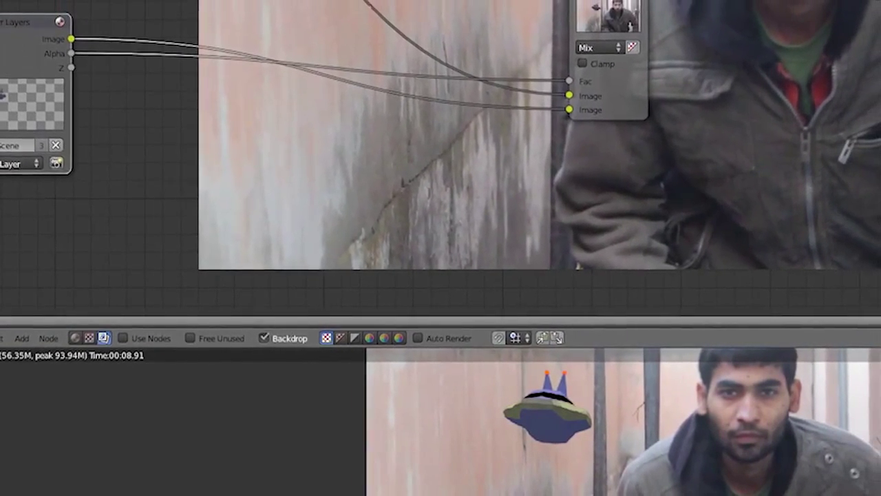
{"action": "key", "text": "F12"}
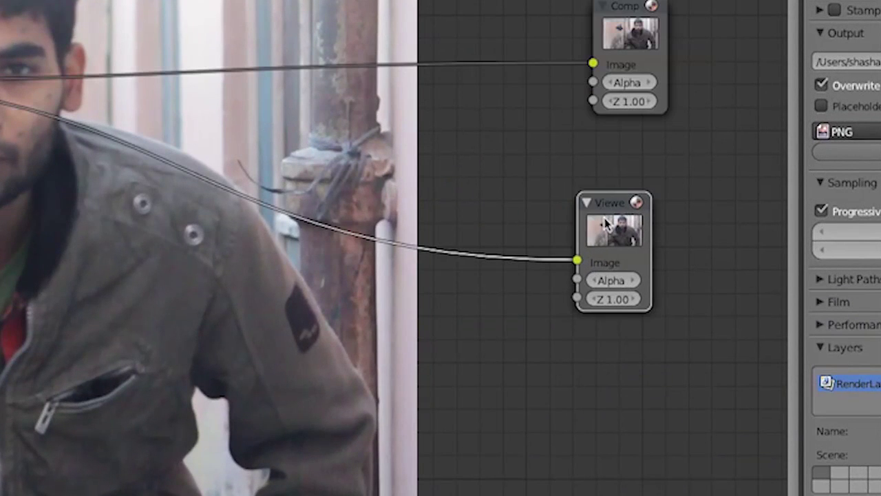
- Add a second Viewer node, feed it the Movie Clip node's Image output, and place it below the existing Viewer
{"action": "key", "text": "shift+a"}
{"action": "mouse_move", "coordinate": [607, 220]}
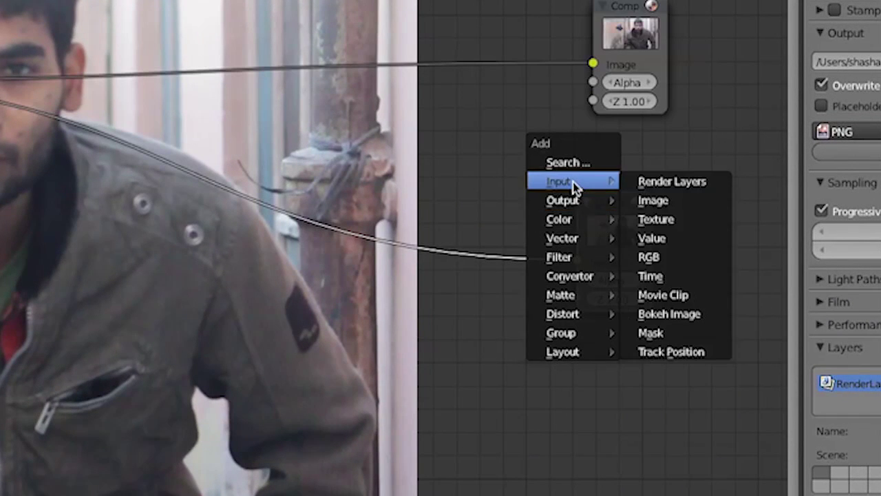
{"action": "mouse_move", "coordinate": [589, 201]}
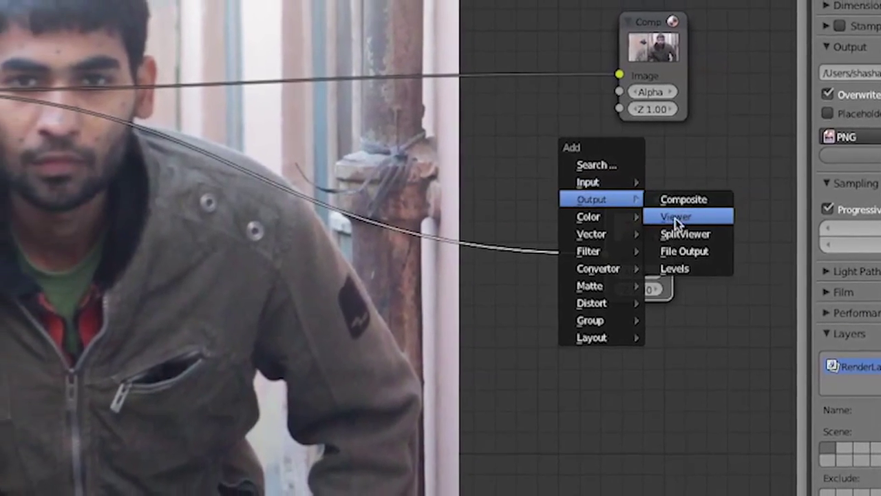
{"action": "left_click", "coordinate": [668, 217]}
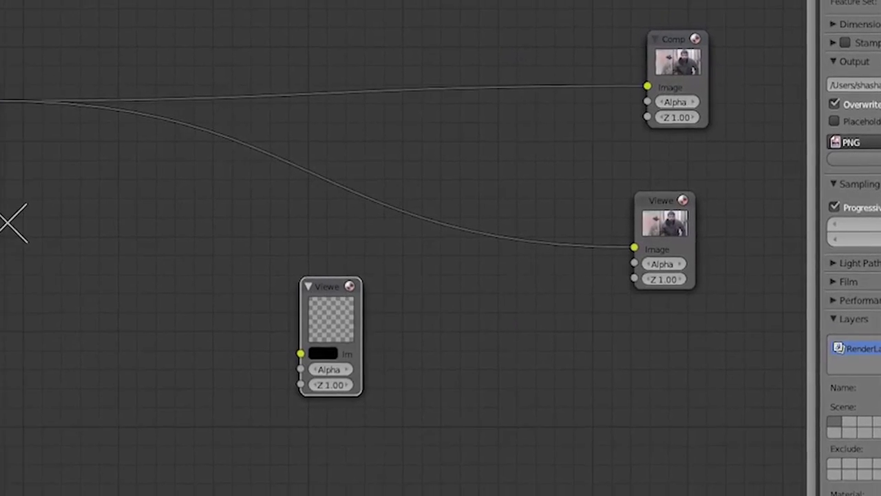
{"action": "left_click_drag", "start_coordinate": [0, 206], "coordinate": [334, 344]}
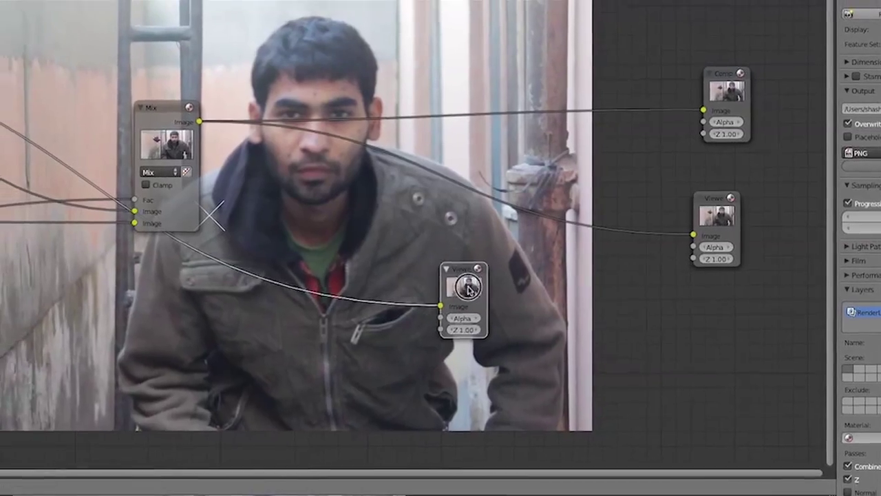
{"action": "left_click_drag", "start_coordinate": [425, 266], "coordinate": [725, 287]}
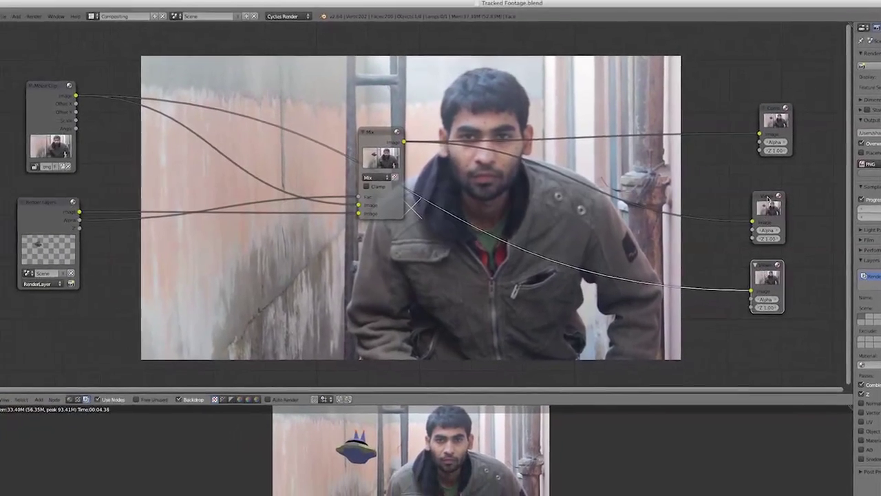
- Alternate the backdrop between the two Viewer nodes to compare the plain footage with the composited image
{"action": "left_click", "coordinate": [758, 241]}
{"action": "left_click", "coordinate": [769, 273]}
{"action": "left_click", "coordinate": [765, 197]}
{"action": "left_click", "coordinate": [767, 259]}
- Move the Mix node aside, add an RGB Curves node beside it, and connect Mix's Image output to the RGB Curves Image input
{"action": "left_click_drag", "start_coordinate": [383, 133], "coordinate": [293, 188]}
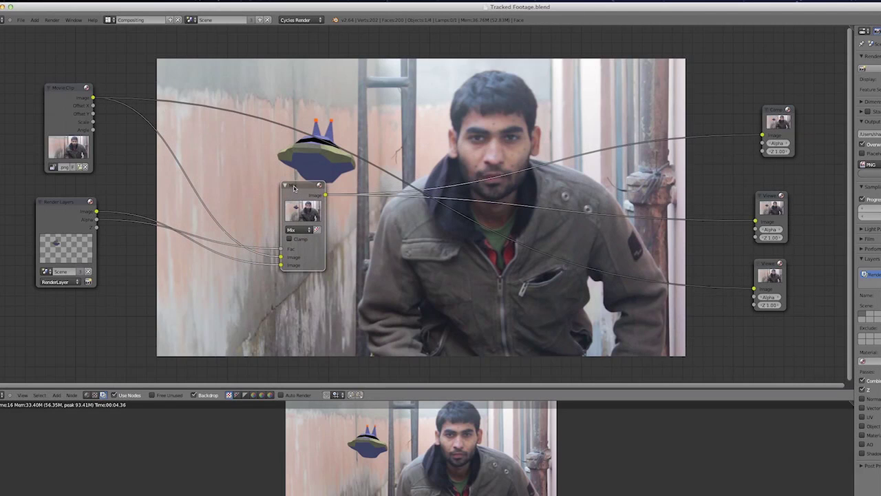
{"action": "key", "text": "shift+a"}
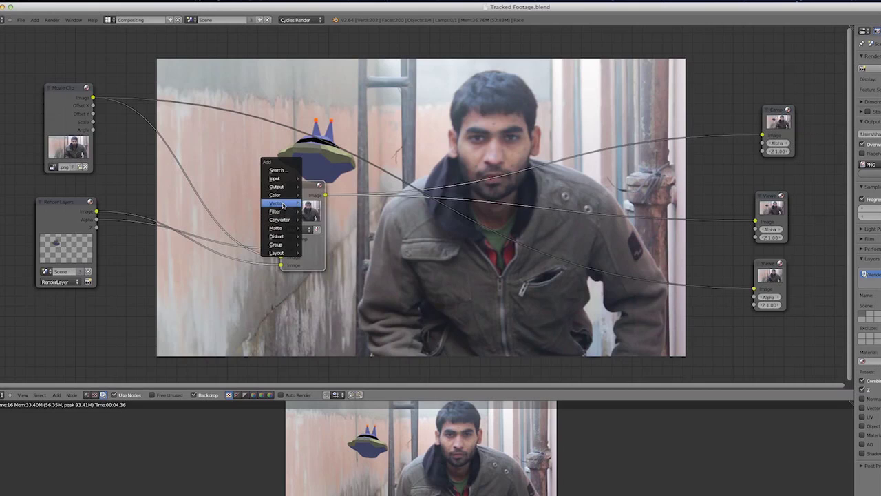
{"action": "mouse_move", "coordinate": [280, 207]}
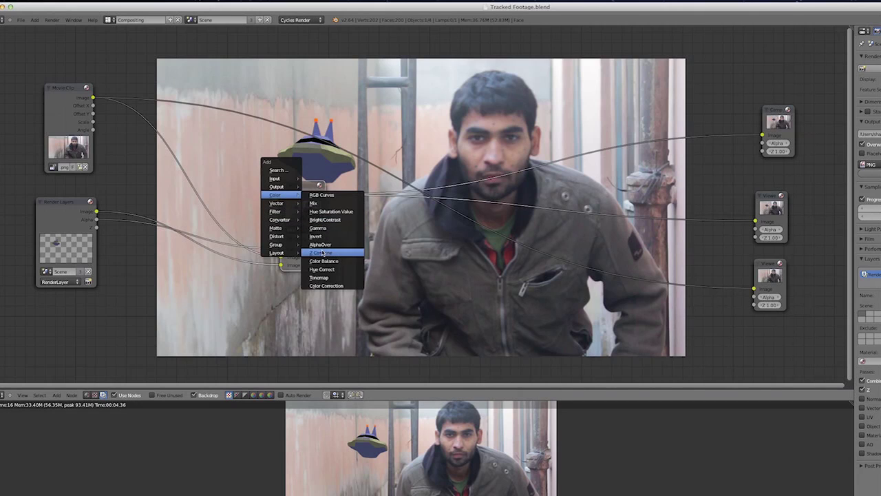
{"action": "left_click", "coordinate": [319, 196]}
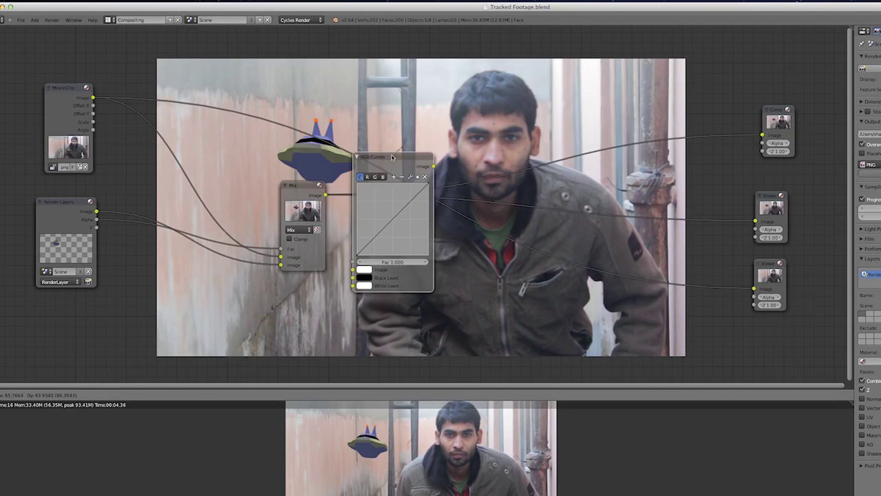
{"action": "left_click", "coordinate": [415, 133]}
{"action": "left_click_drag", "start_coordinate": [302, 188], "coordinate": [288, 167]}
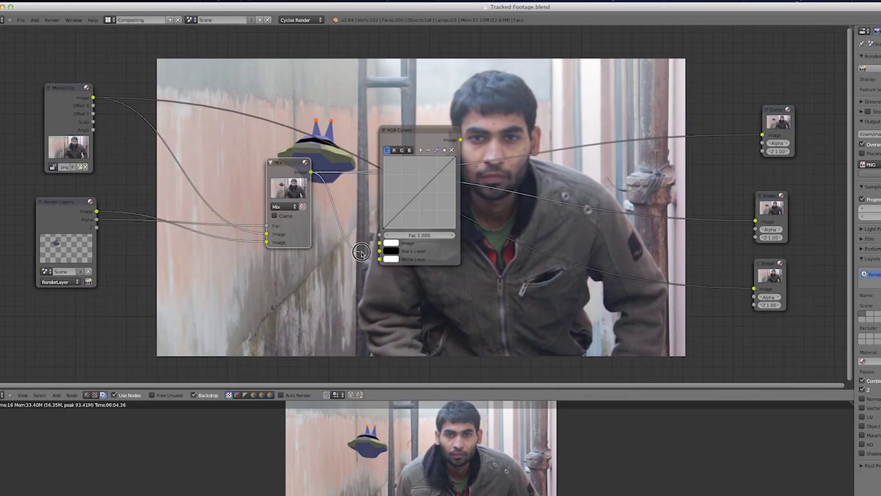
{"action": "left_click_drag", "start_coordinate": [365, 244], "coordinate": [380, 243]}
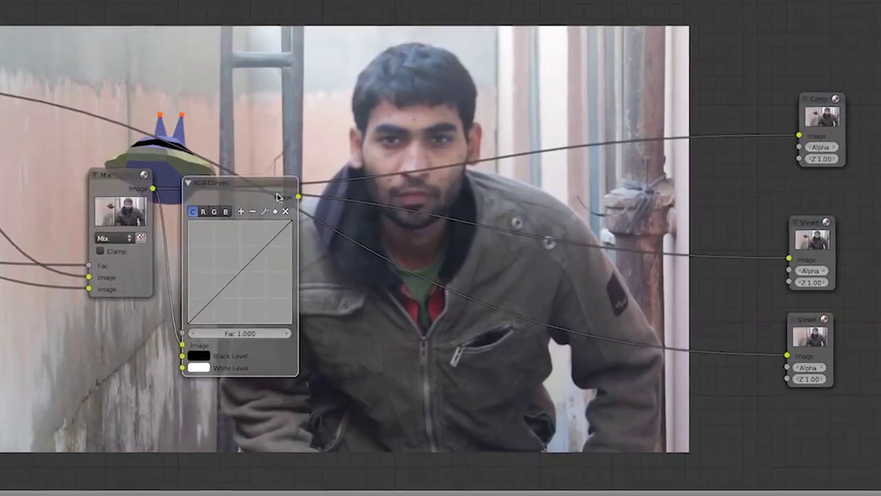
{"action": "left_click", "coordinate": [407, 141]}
- Feed the lower Viewer from RGB Curves and the upper Viewer from Mix, repositioning the nodes, and show the lower Viewer in the backdrop
{"action": "left_click_drag", "start_coordinate": [280, 200], "coordinate": [846, 208]}
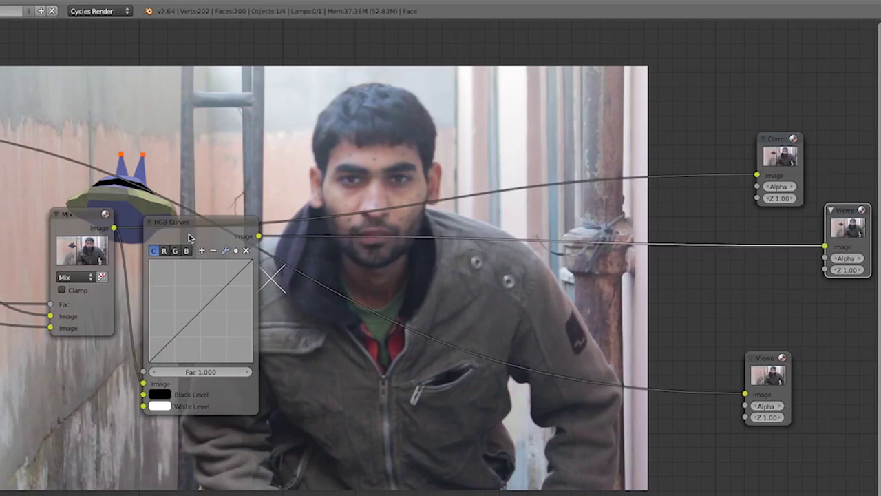
{"action": "left_click_drag", "start_coordinate": [186, 239], "coordinate": [170, 329]}
{"action": "left_click_drag", "start_coordinate": [261, 336], "coordinate": [744, 394]}
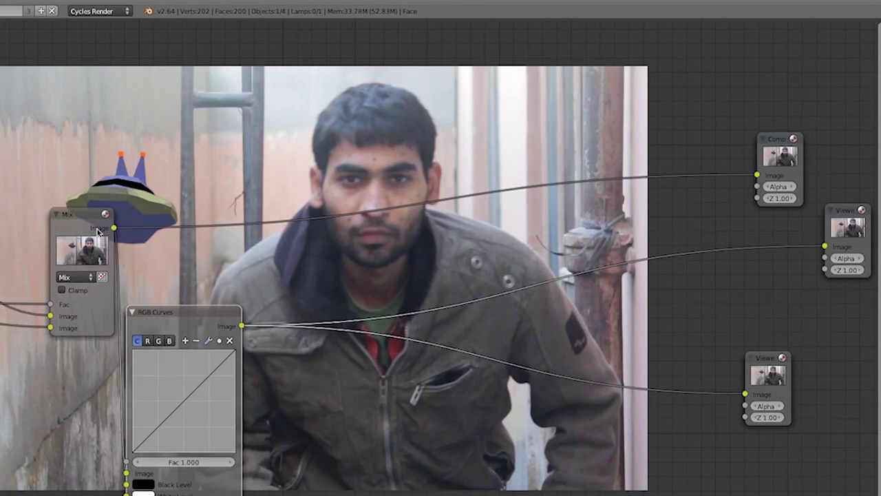
{"action": "left_click_drag", "start_coordinate": [253, 273], "coordinate": [830, 248]}
{"action": "left_click", "coordinate": [764, 374]}
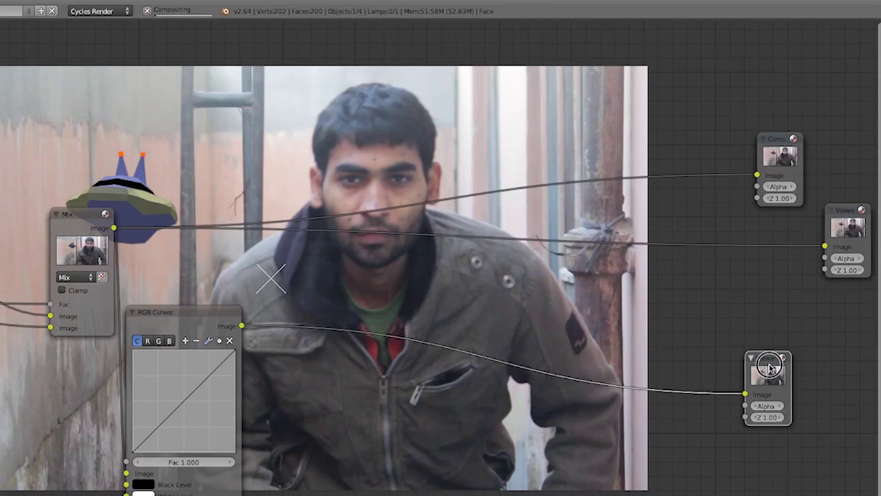
- Move RGB Curves clear, darken the image with a curve point at X 0.55556, Y 0.33333, and compare both Viewers in the backdrop
{"action": "left_click_drag", "start_coordinate": [200, 318], "coordinate": [300, 278]}
{"action": "left_click", "coordinate": [284, 366]}
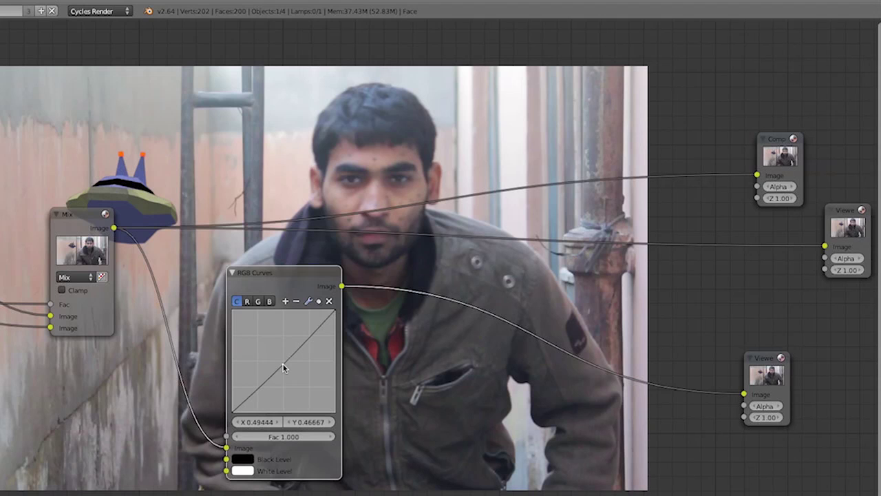
{"action": "left_click_drag", "start_coordinate": [283, 367], "coordinate": [289, 382]}
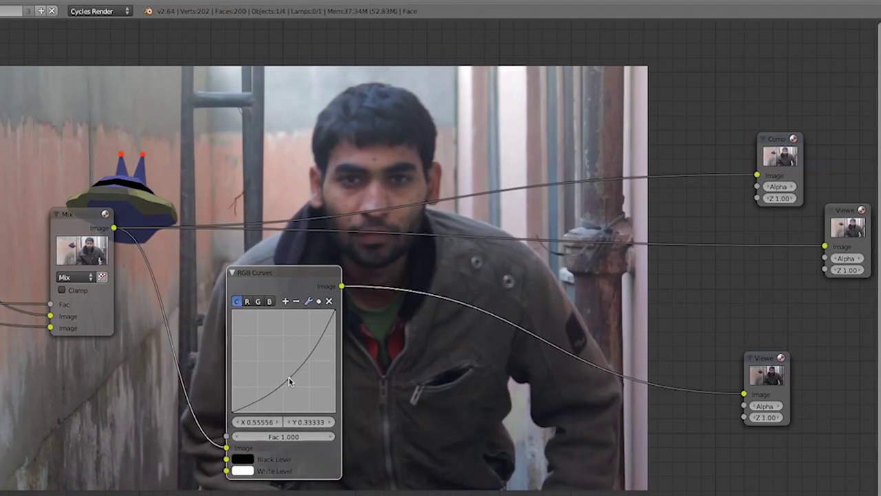
{"action": "left_click", "coordinate": [848, 215]}
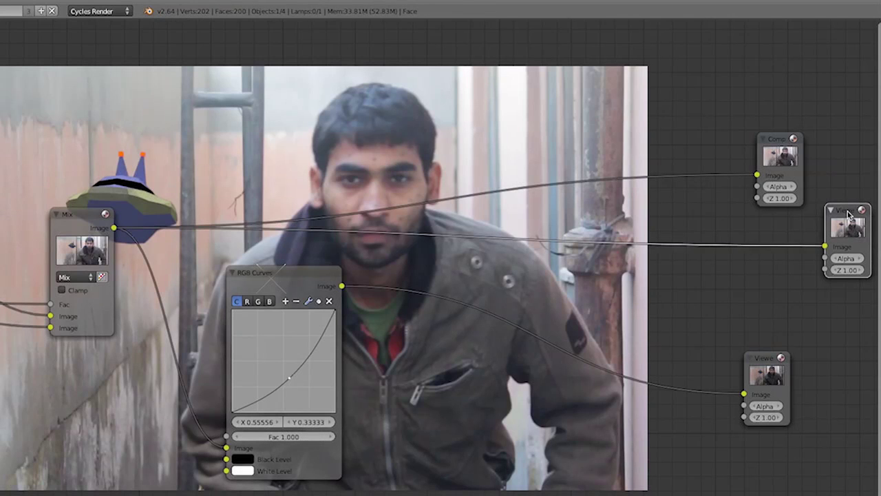
{"action": "left_click", "coordinate": [765, 359]}
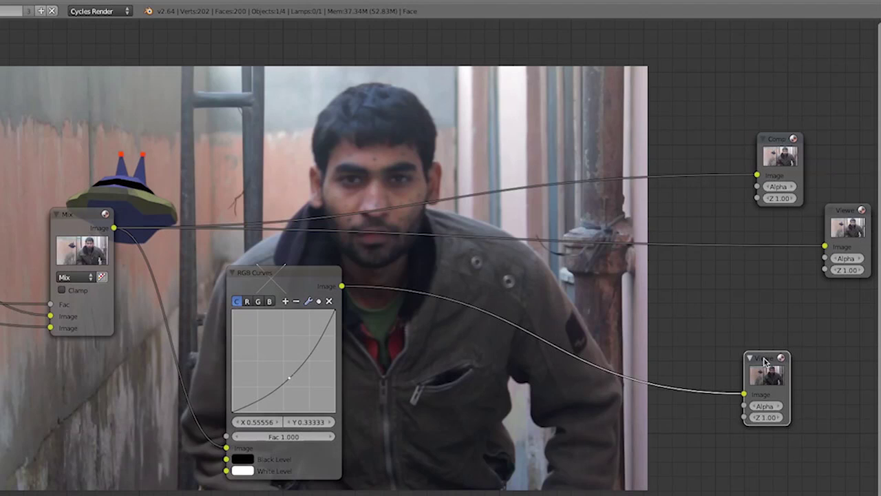
- Arrange the two Viewer nodes and RGB Curves more tightly, collapse the RGB Curves and Mix nodes, and move Mix lower
{"action": "left_click_drag", "start_coordinate": [853, 233], "coordinate": [749, 261]}
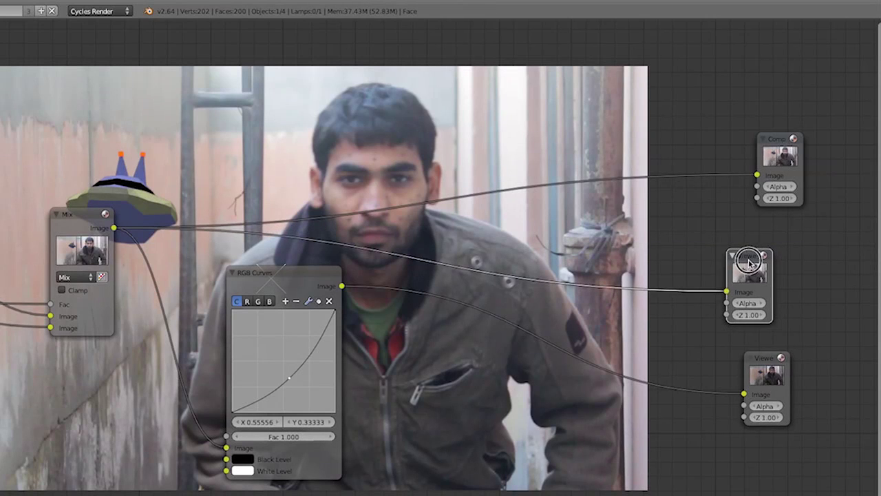
{"action": "left_click_drag", "start_coordinate": [270, 275], "coordinate": [268, 250]}
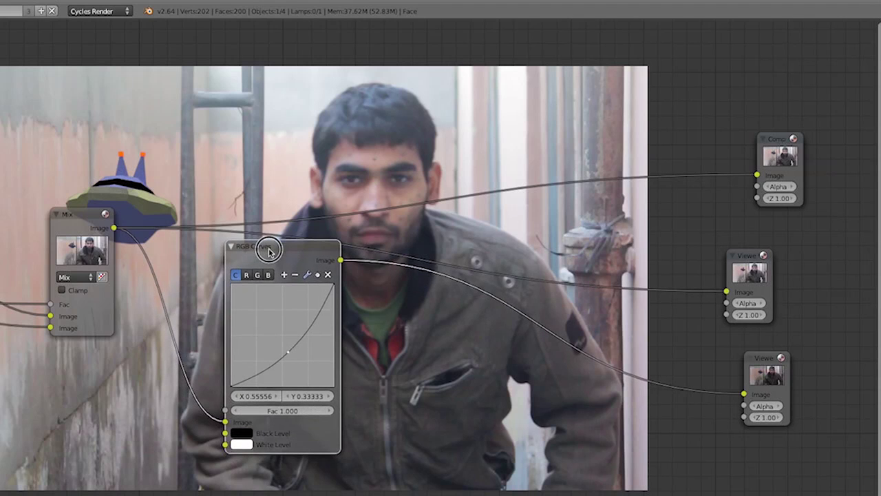
{"action": "left_click_drag", "start_coordinate": [748, 361], "coordinate": [722, 365]}
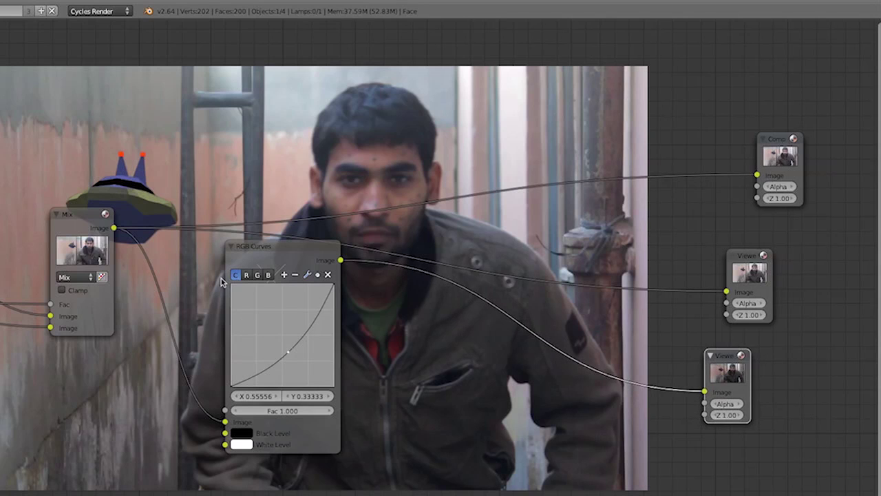
{"action": "left_click", "coordinate": [233, 247]}
{"action": "left_click", "coordinate": [56, 215]}
{"action": "left_click_drag", "start_coordinate": [69, 215], "coordinate": [45, 269]}
{"action": "key", "text": "a"}
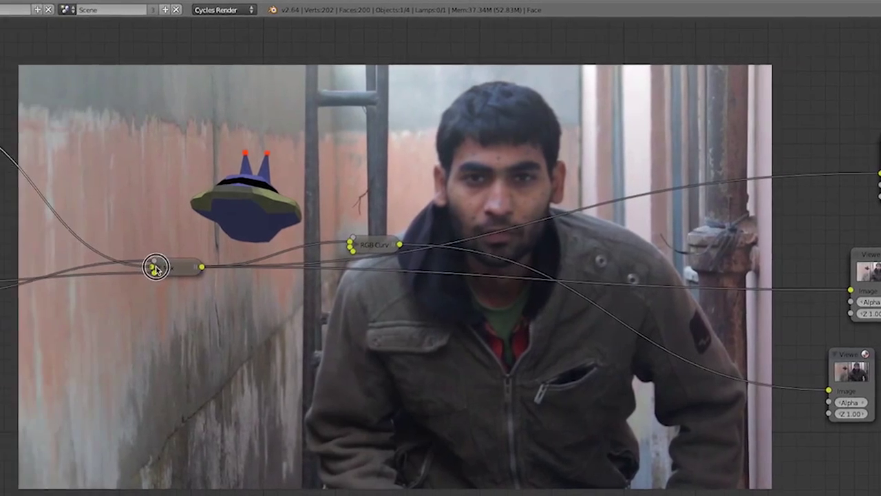
- Expand the Mix node, reconnect the Movie Clip's Image output to its first Image input, and move Mix closer to the input nodes
{"action": "left_click", "coordinate": [31, 267]}
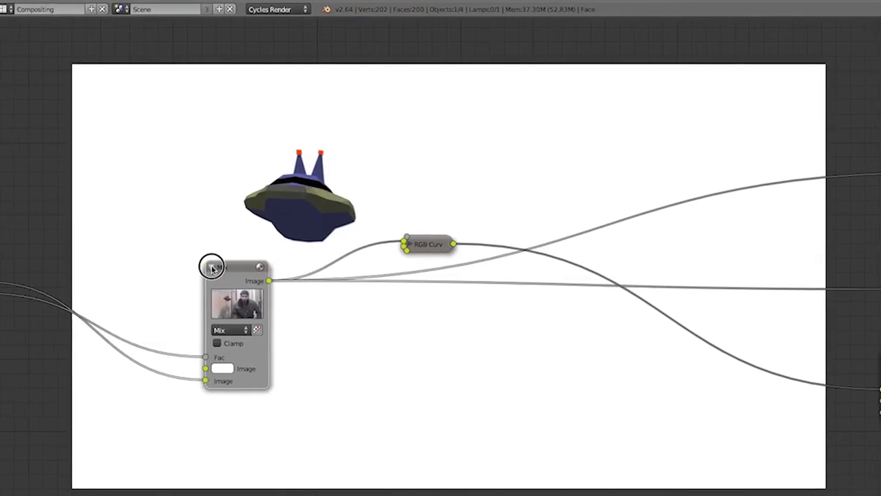
{"action": "left_click_drag", "start_coordinate": [97, 127], "coordinate": [314, 367]}
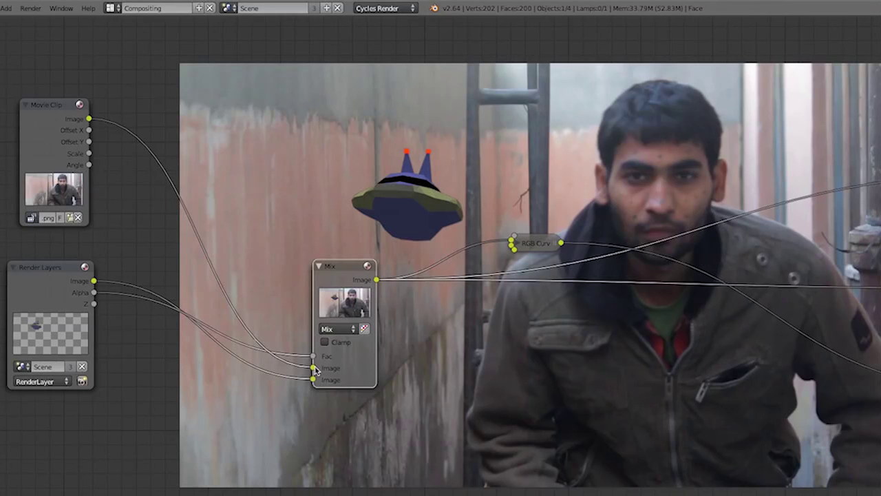
{"action": "key", "text": "shift+a"}
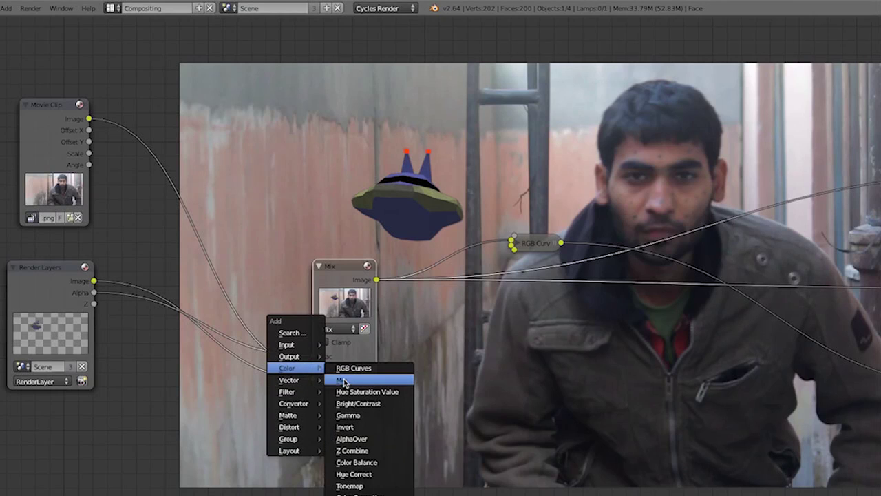
{"action": "left_click", "coordinate": [345, 380]}
{"action": "left_click_drag", "start_coordinate": [320, 277], "coordinate": [284, 231]}
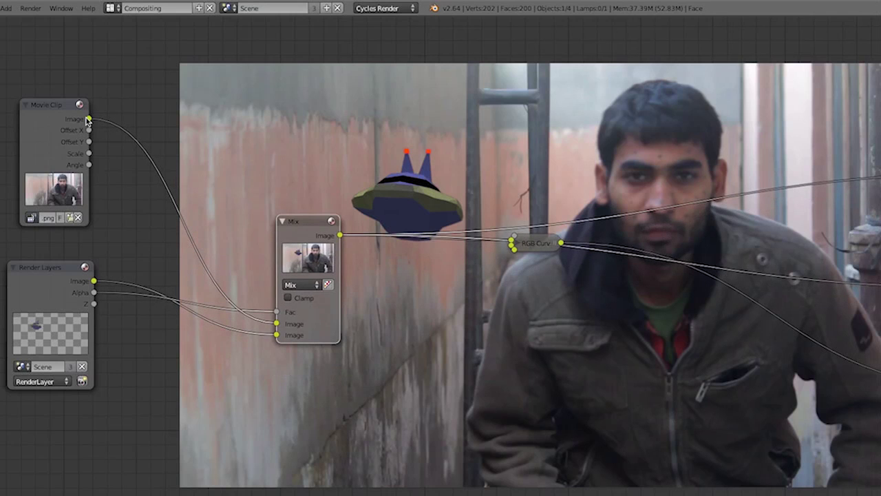
- Wire Movie Clip Image and Render Layers Image into Mix's first and second Image inputs, and Render Layers Alpha into Fac
{"action": "left_click_drag", "start_coordinate": [88, 121], "coordinate": [276, 323]}
{"action": "left_click_drag", "start_coordinate": [93, 281], "coordinate": [291, 342]}
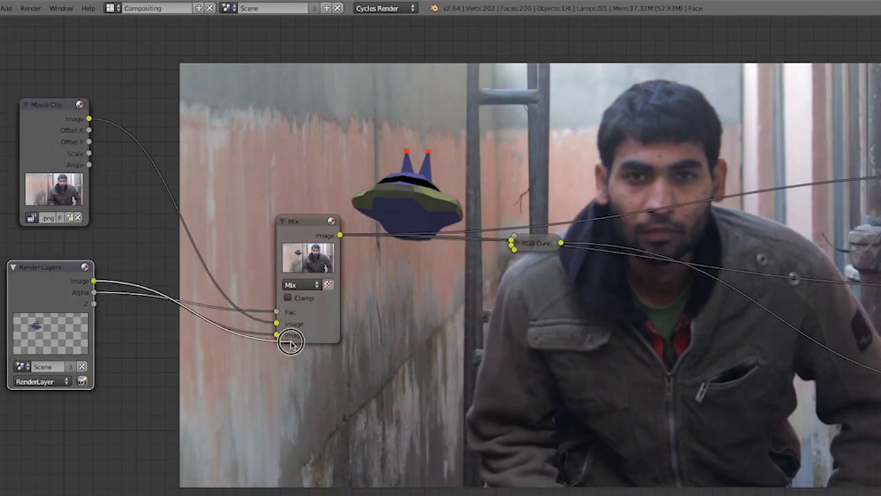
{"action": "left_click_drag", "start_coordinate": [291, 342], "coordinate": [277, 334]}
{"action": "mouse_move", "coordinate": [96, 293]}
{"action": "left_mouse_down"}
{"action": "mouse_move", "coordinate": [177, 302]}
{"action": "mouse_move", "coordinate": [232, 322]}
{"action": "mouse_move", "coordinate": [278, 313]}
{"action": "left_mouse_up"}
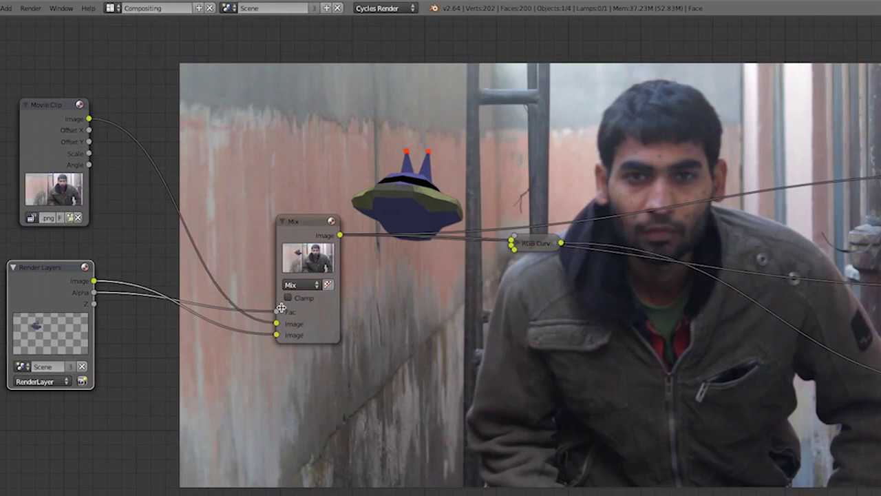
- Disconnect Alpha from Mix's Fac input, try a manual Fac of 0.400, and reconnect Render Layers Alpha to Fac
{"action": "left_click_drag", "start_coordinate": [276, 315], "coordinate": [227, 311]}
{"action": "left_click_drag", "start_coordinate": [298, 314], "coordinate": [350, 314]}
{"action": "mouse_move", "coordinate": [290, 311]}
{"action": "left_mouse_down"}
{"action": "mouse_move", "coordinate": [321, 311]}
{"action": "mouse_move", "coordinate": [268, 309]}
{"action": "mouse_move", "coordinate": [302, 312]}
{"action": "left_mouse_up"}
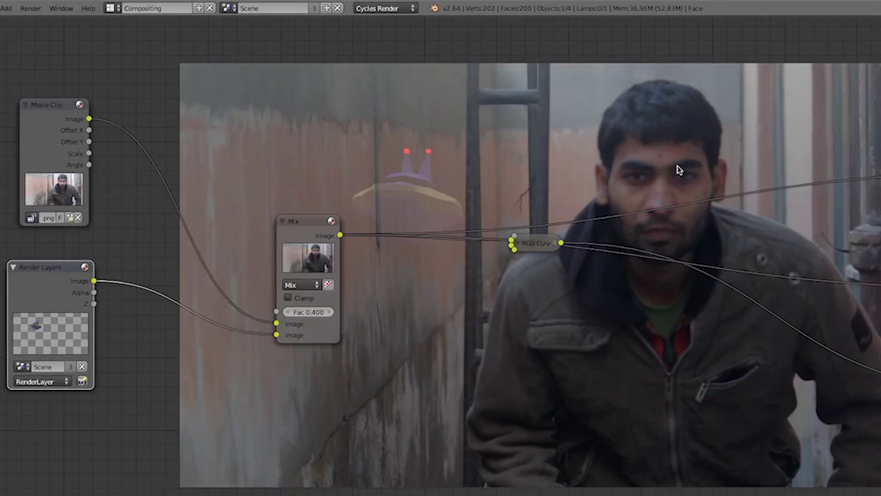
{"action": "left_click_drag", "start_coordinate": [94, 293], "coordinate": [281, 316]}
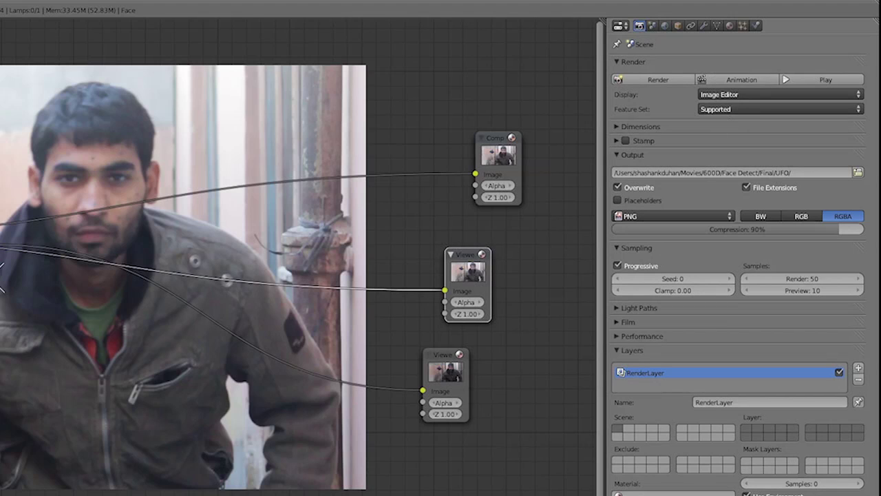
- Examine the render Output settings, including the output folder and the PNG file format
{"action": "left_click", "coordinate": [668, 215]}
{"action": "left_click", "coordinate": [813, 153]}
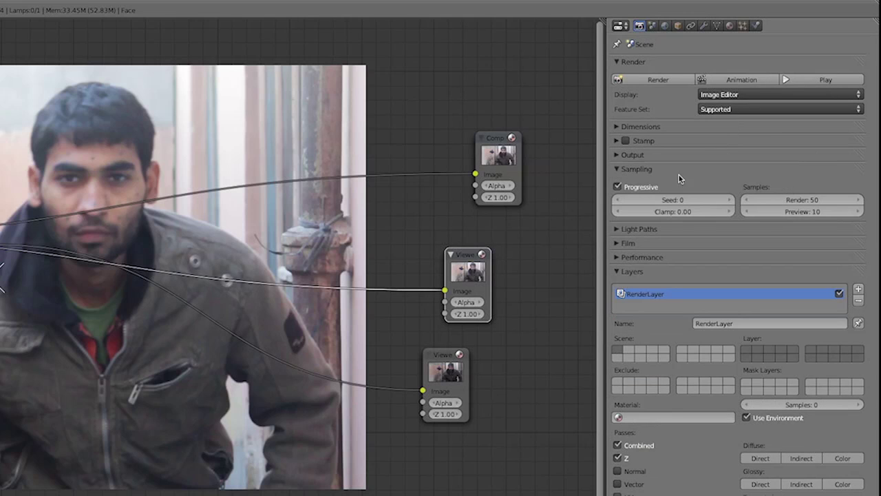
{"action": "left_click", "coordinate": [639, 154]}
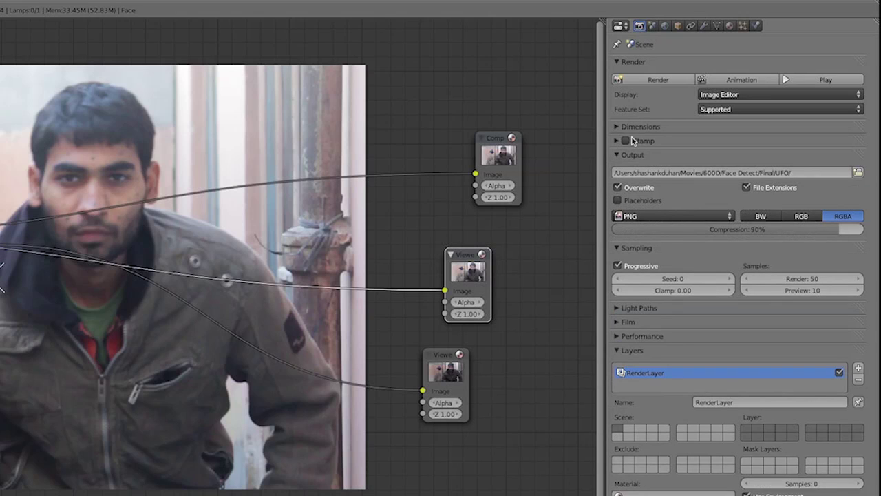